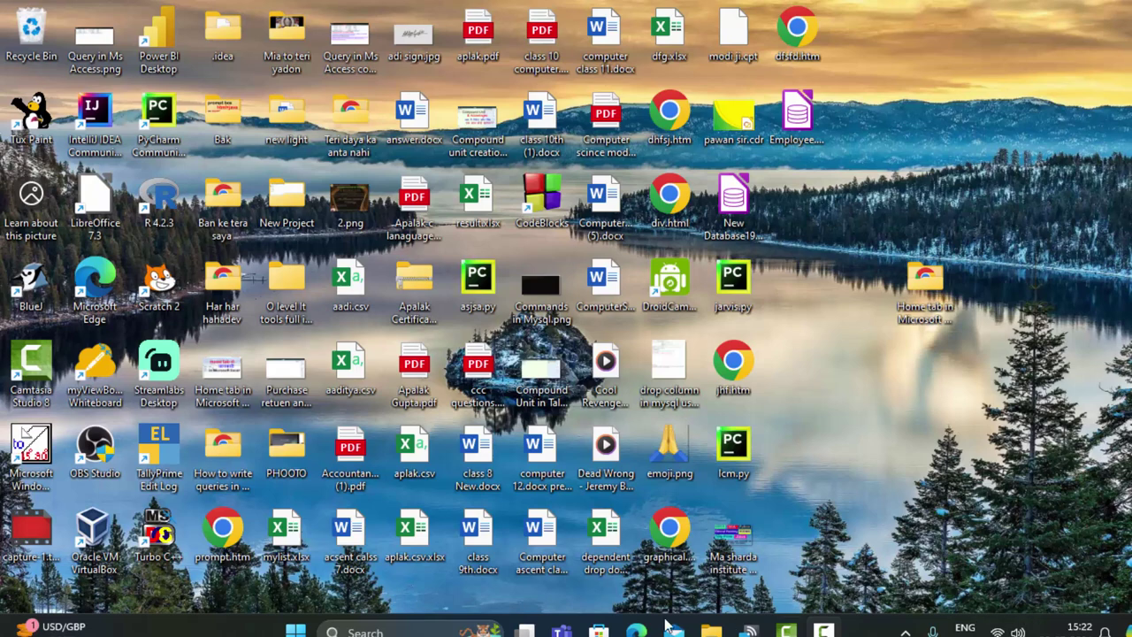
- Refresh the desktop several times from its right-click menu
right_click(1044, 111)
click(1006, 147)
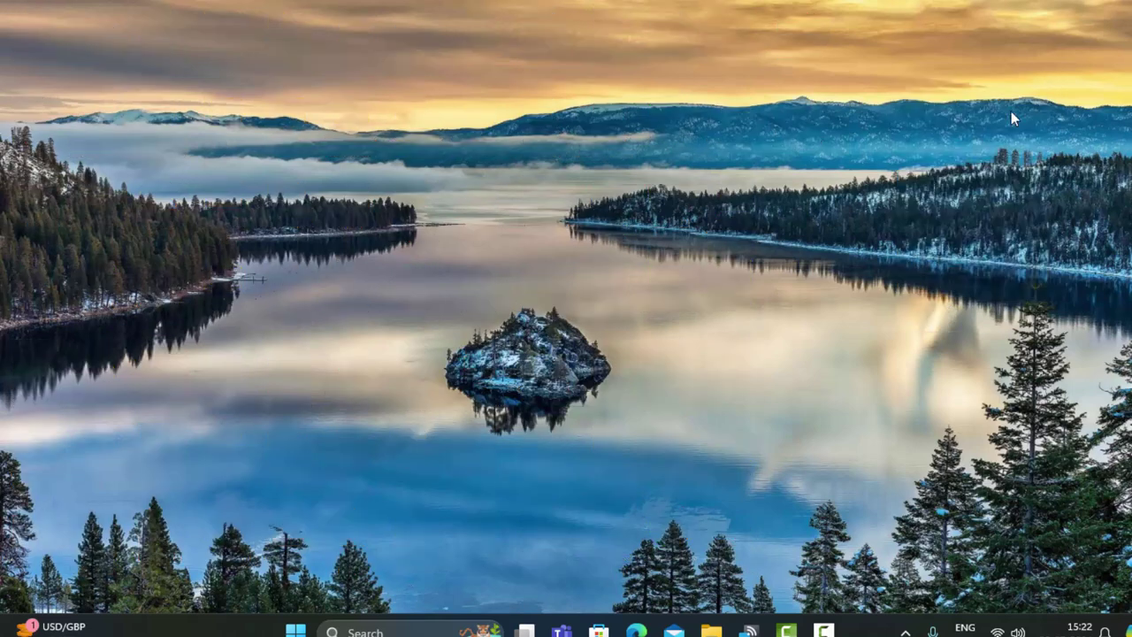
right_click(1011, 111)
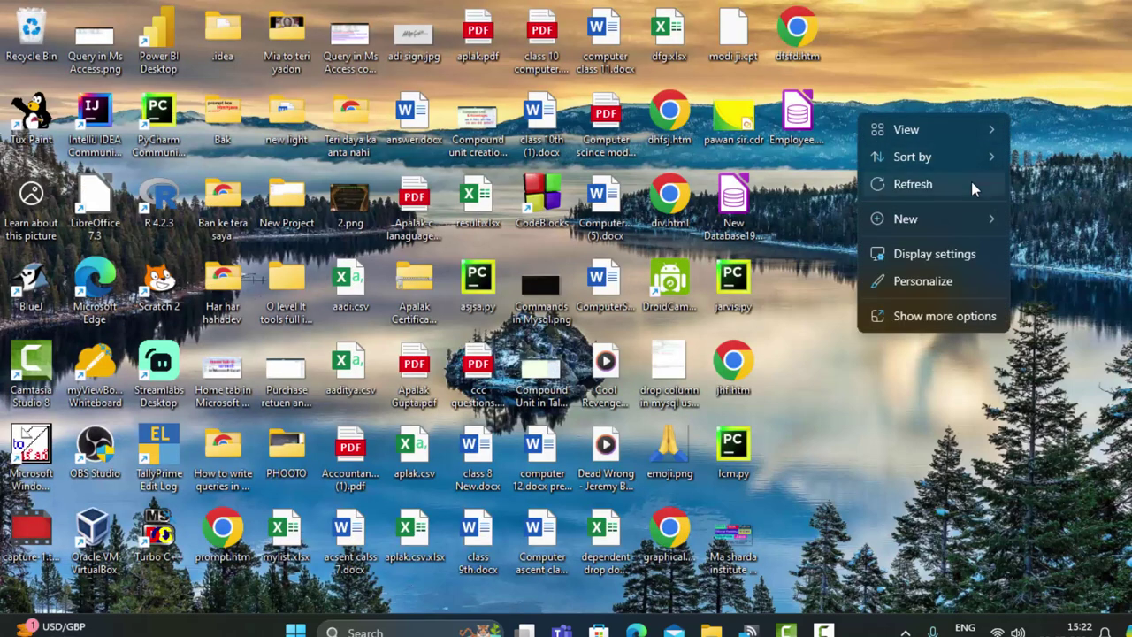
click(971, 183)
right_click(1010, 134)
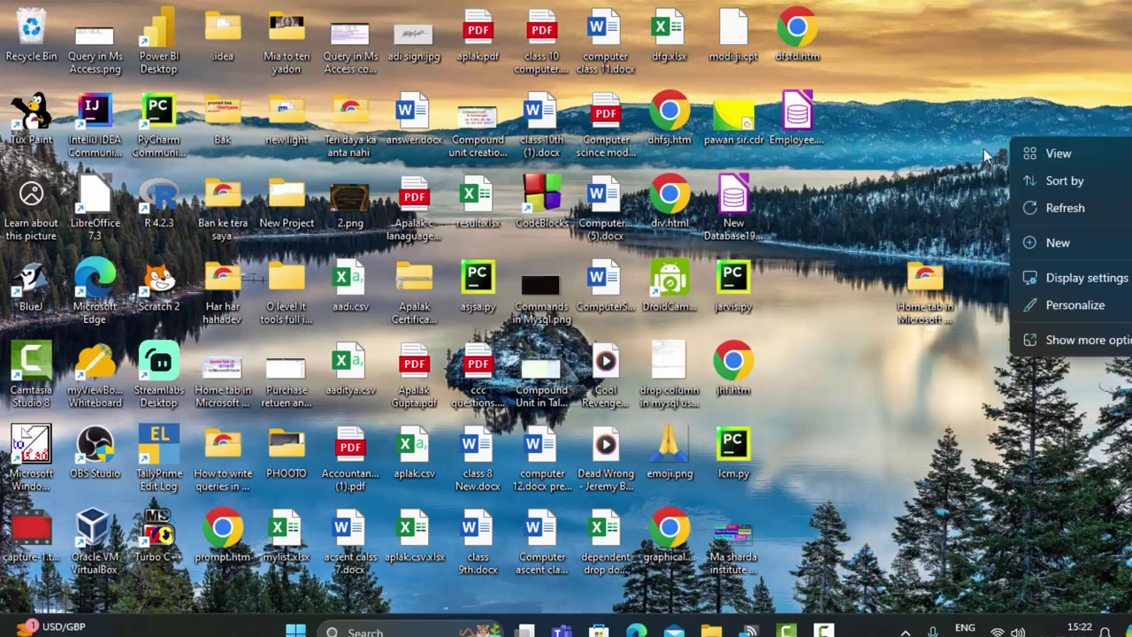
mouse_move(1044, 181)
click(1044, 205)
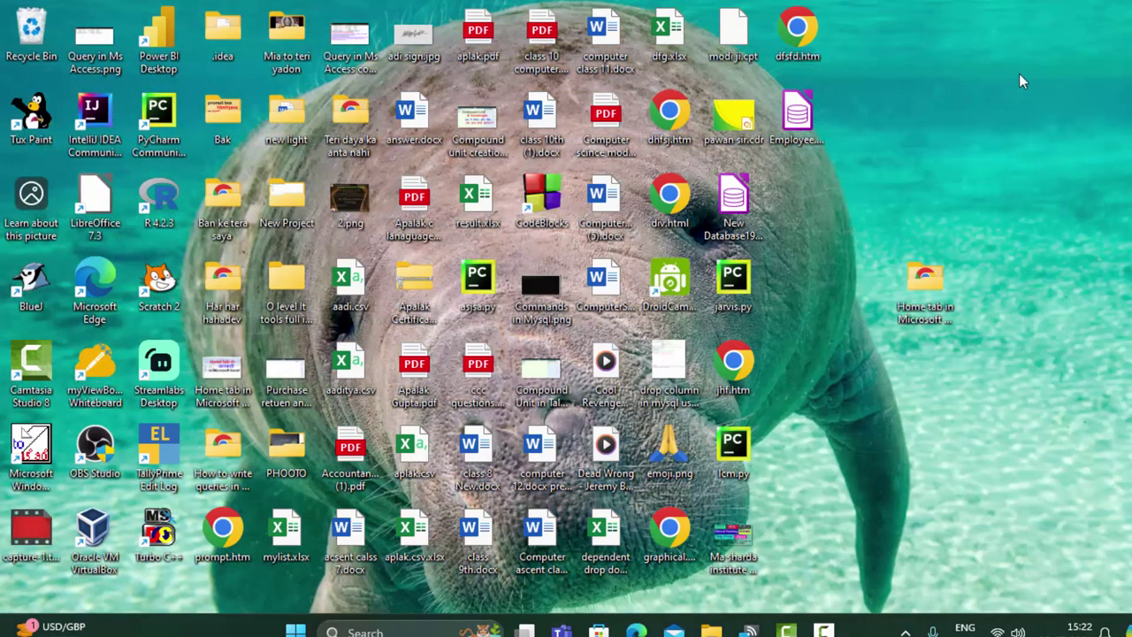
right_click(1019, 73)
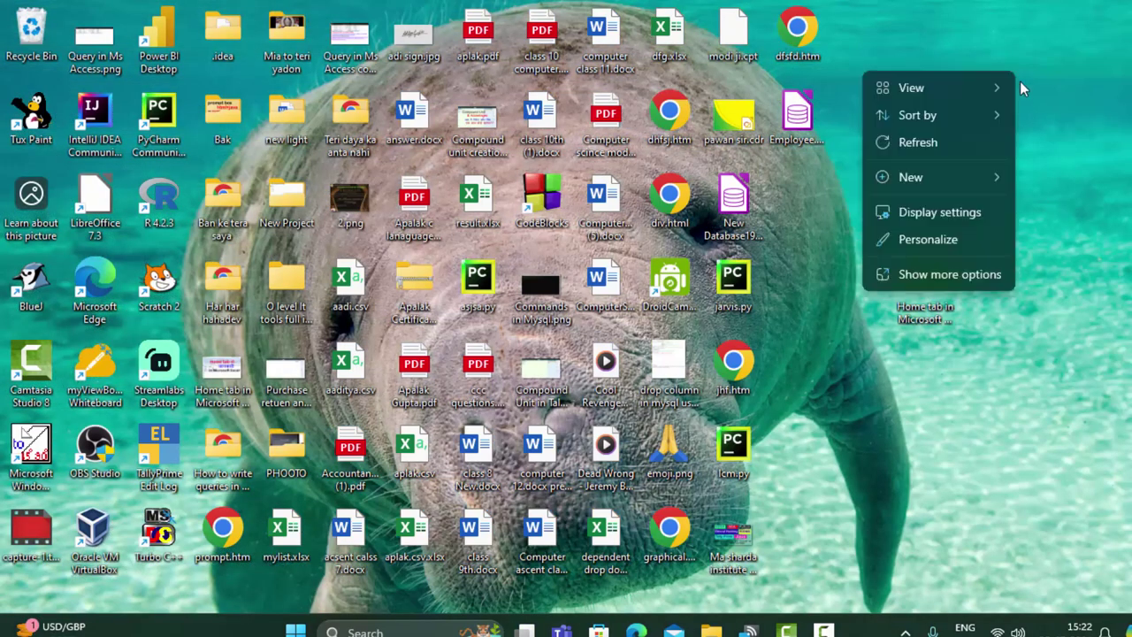
click(919, 152)
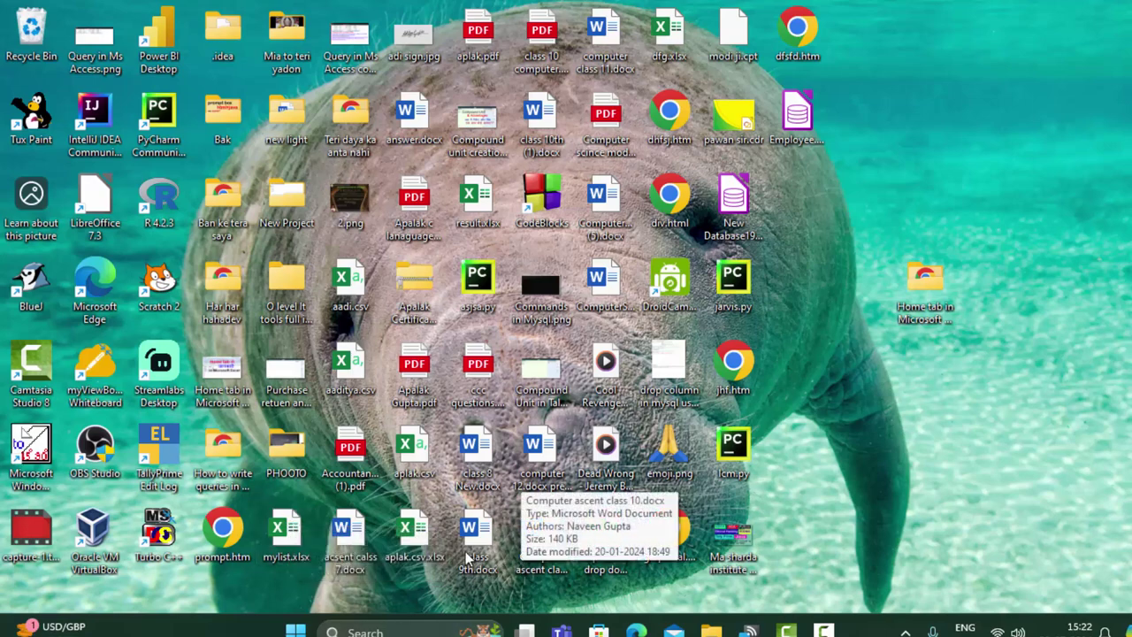
- Launch Microsoft Access 2007 by searching 'access' in the Start menu
click(296, 630)
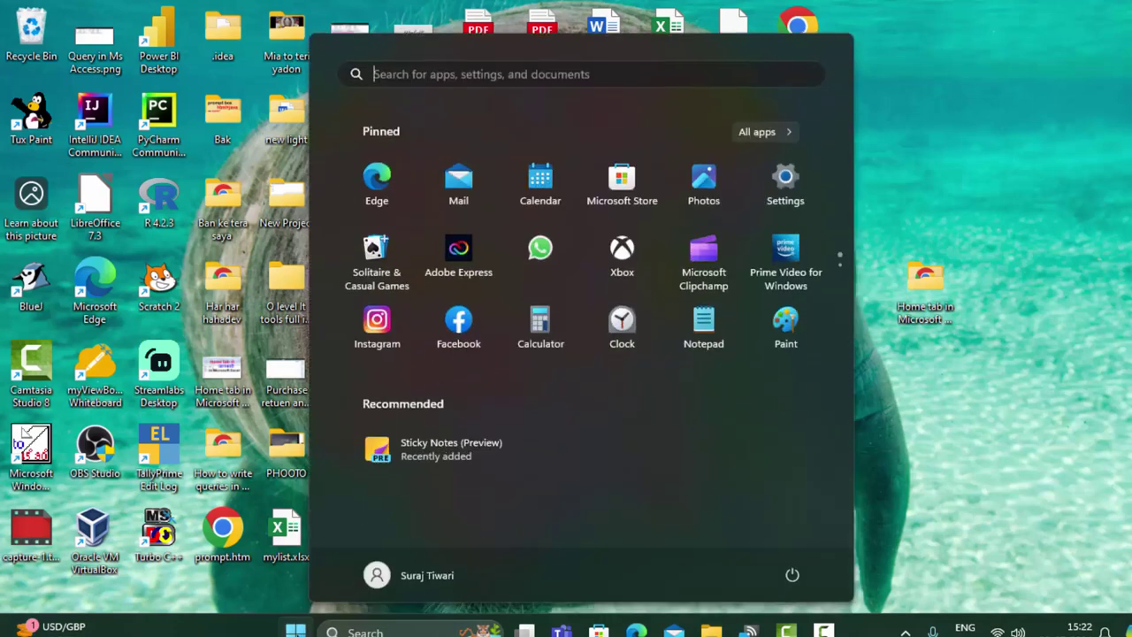
text(access)
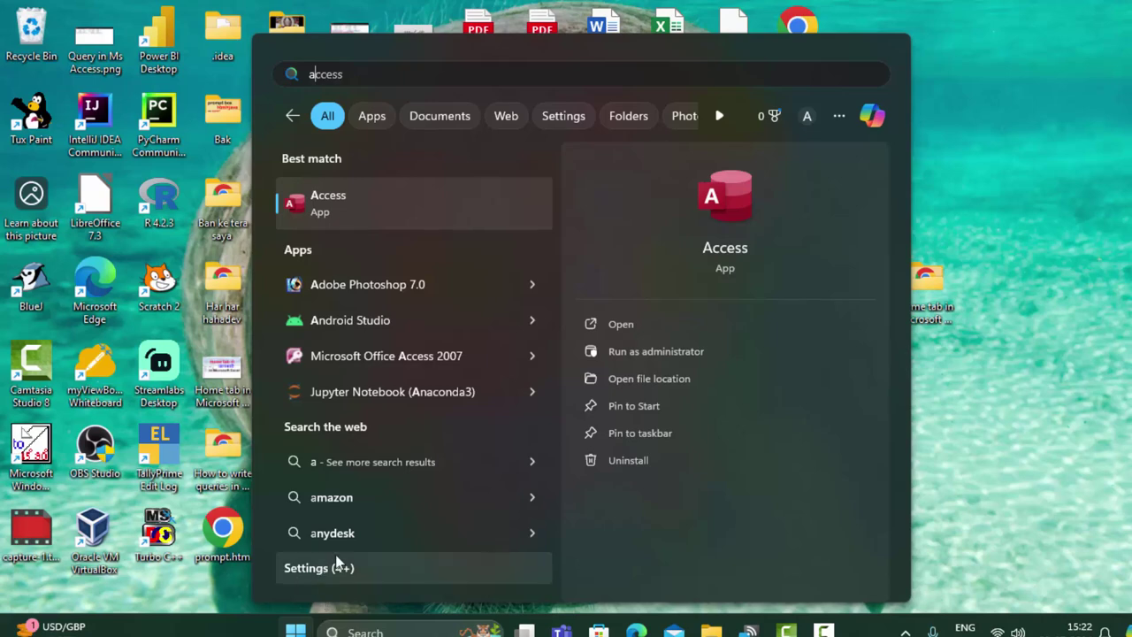
click(395, 362)
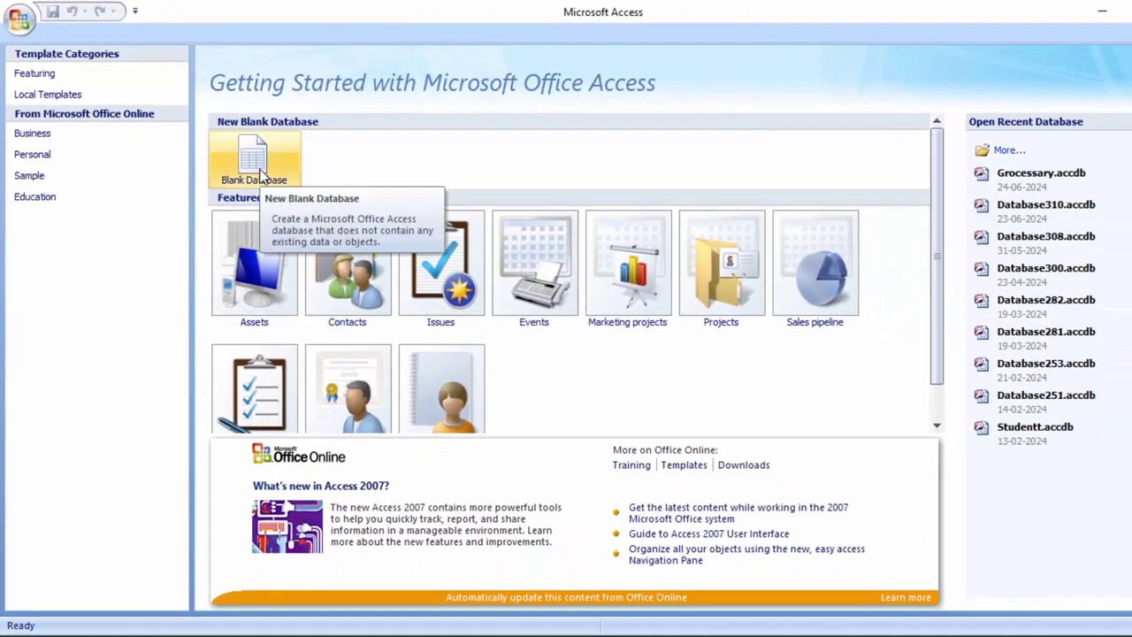
- Create the blank database Database320 and close its empty default Table1
click(262, 175)
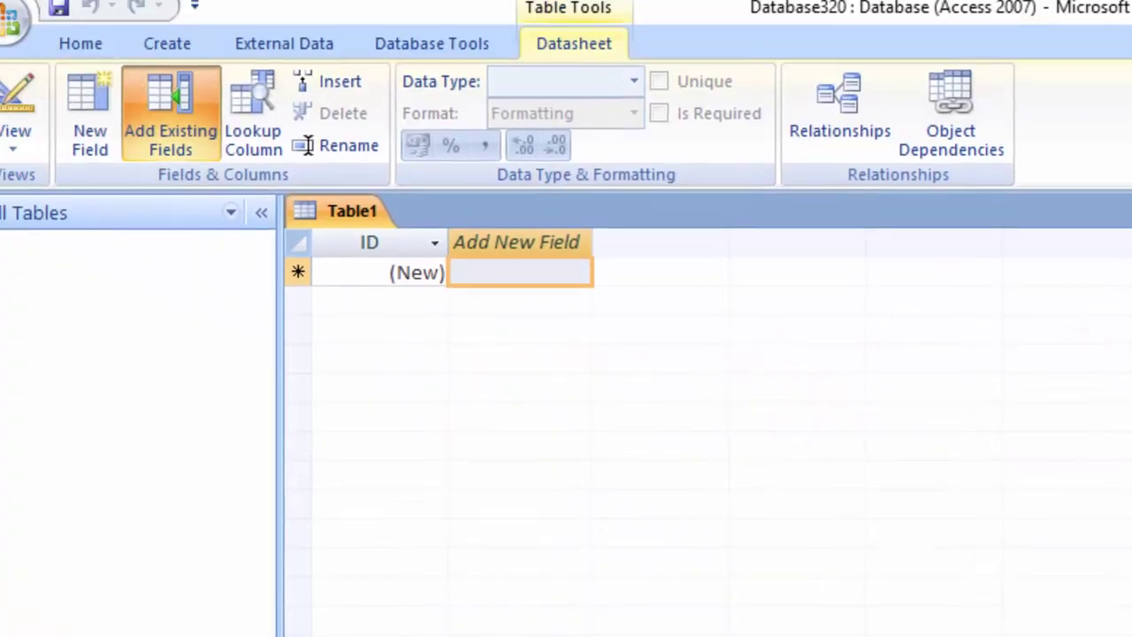
right_click(380, 237)
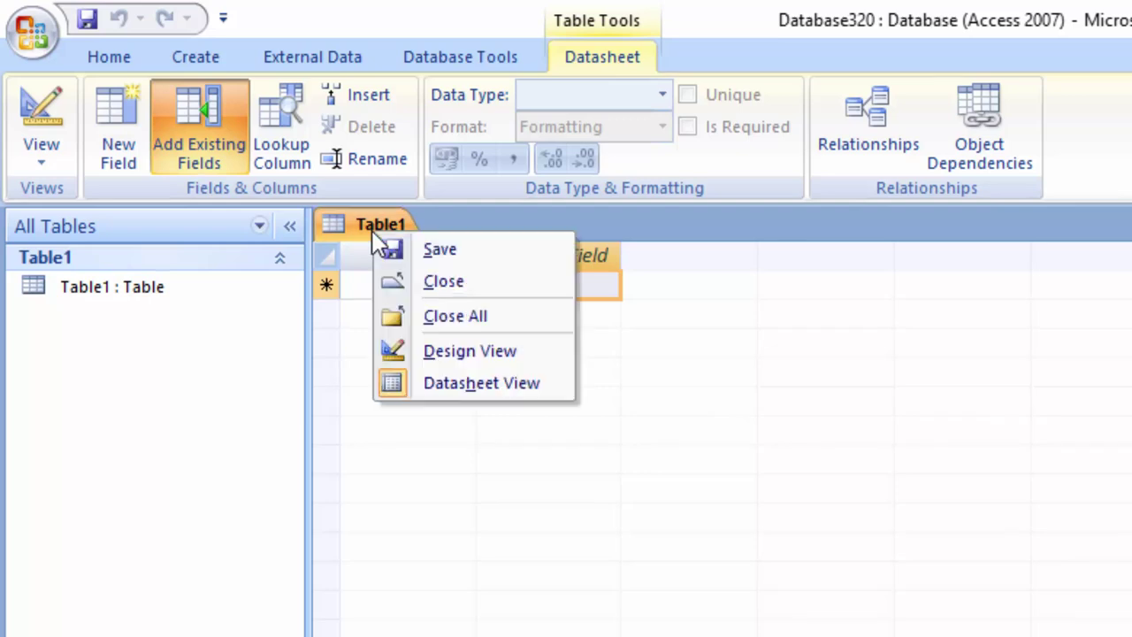
click(416, 280)
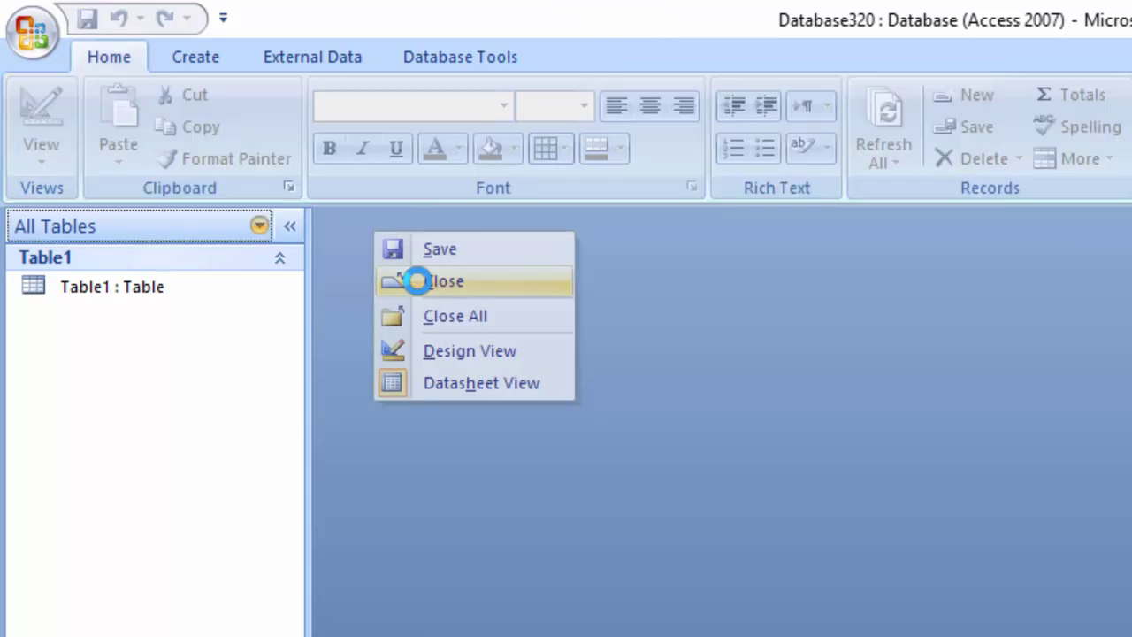
- Start a new query design with no tables added and switch it to SQL view
click(224, 60)
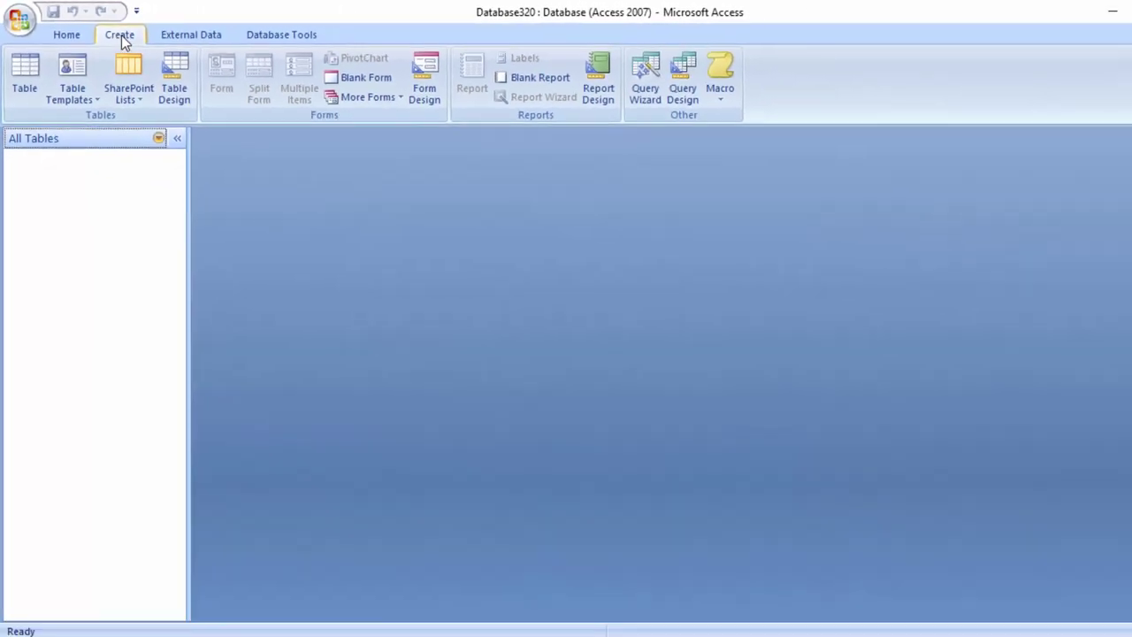
click(755, 93)
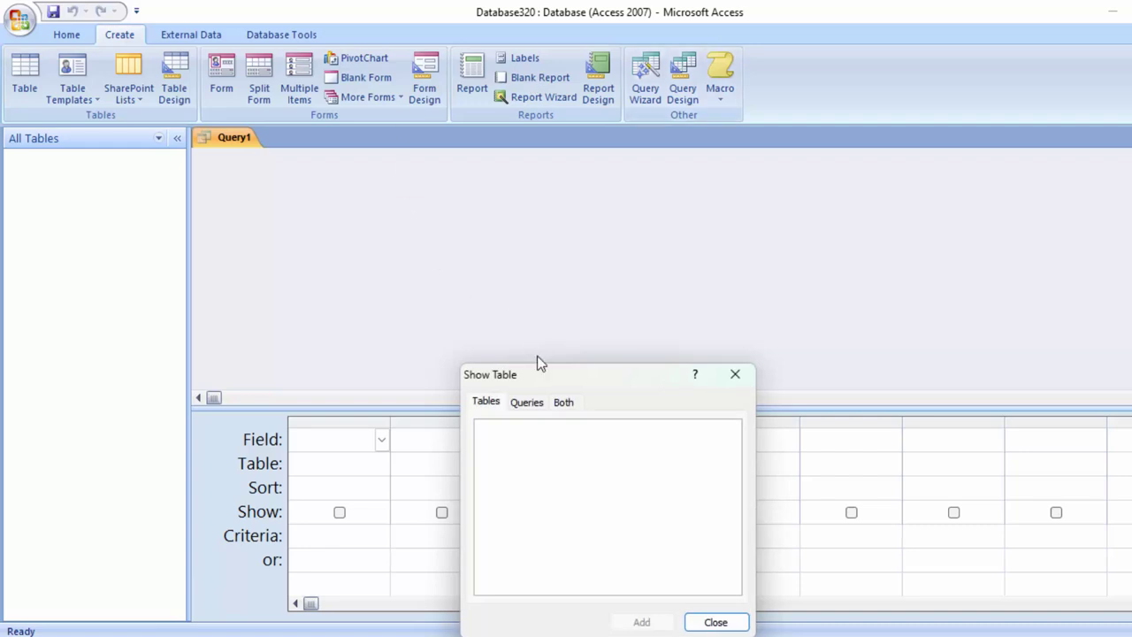
drag(535, 375, 329, 131)
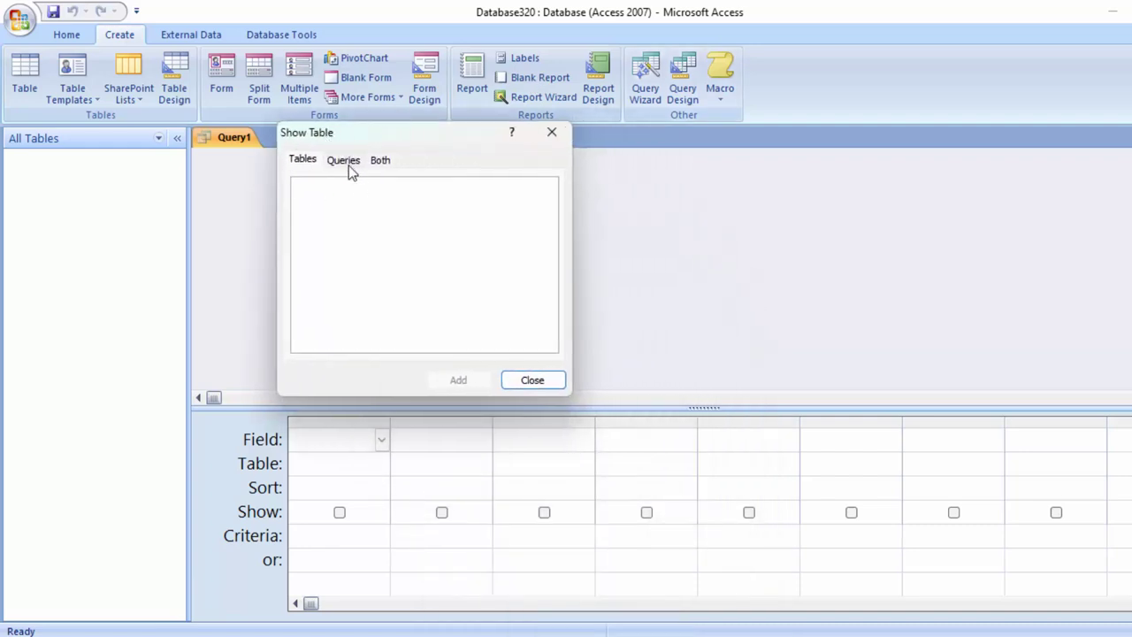
click(531, 380)
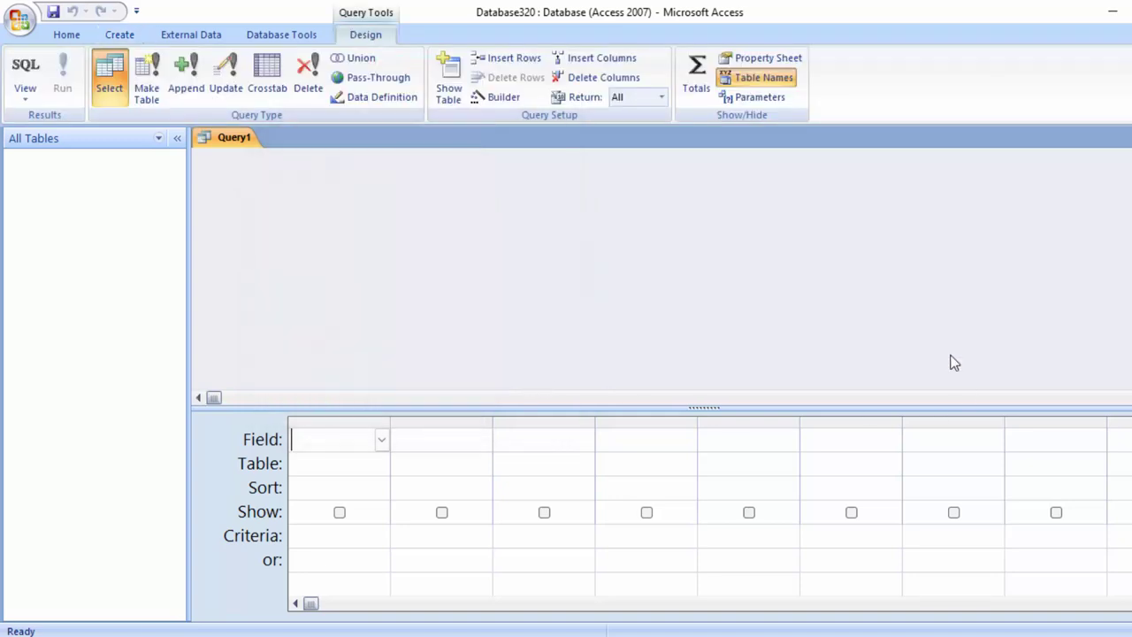
click(26, 69)
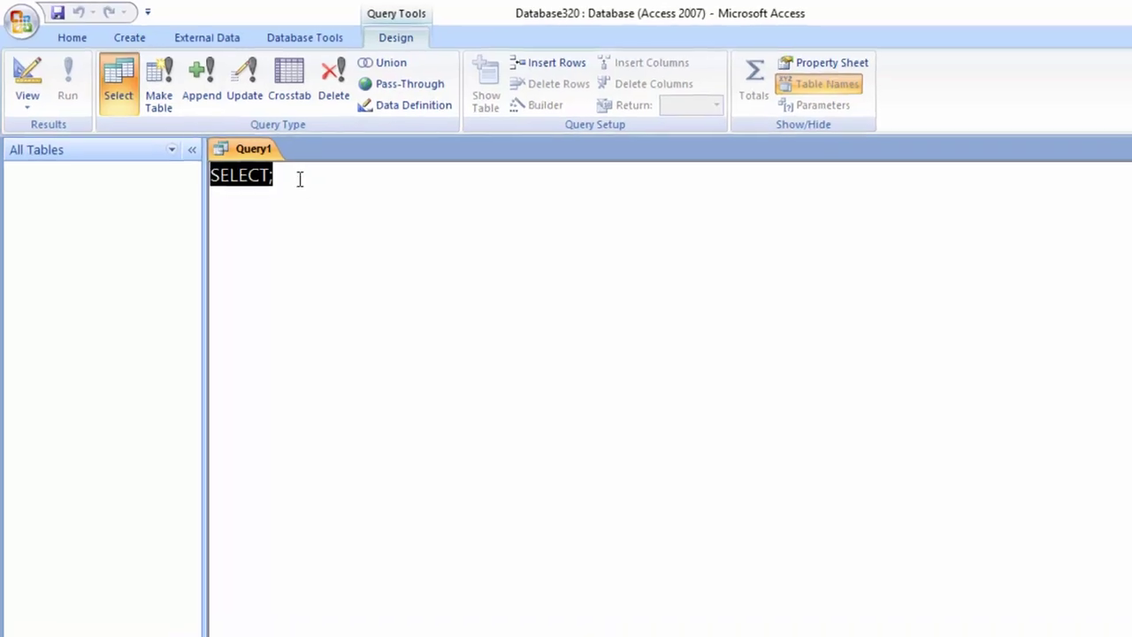
click(270, 164)
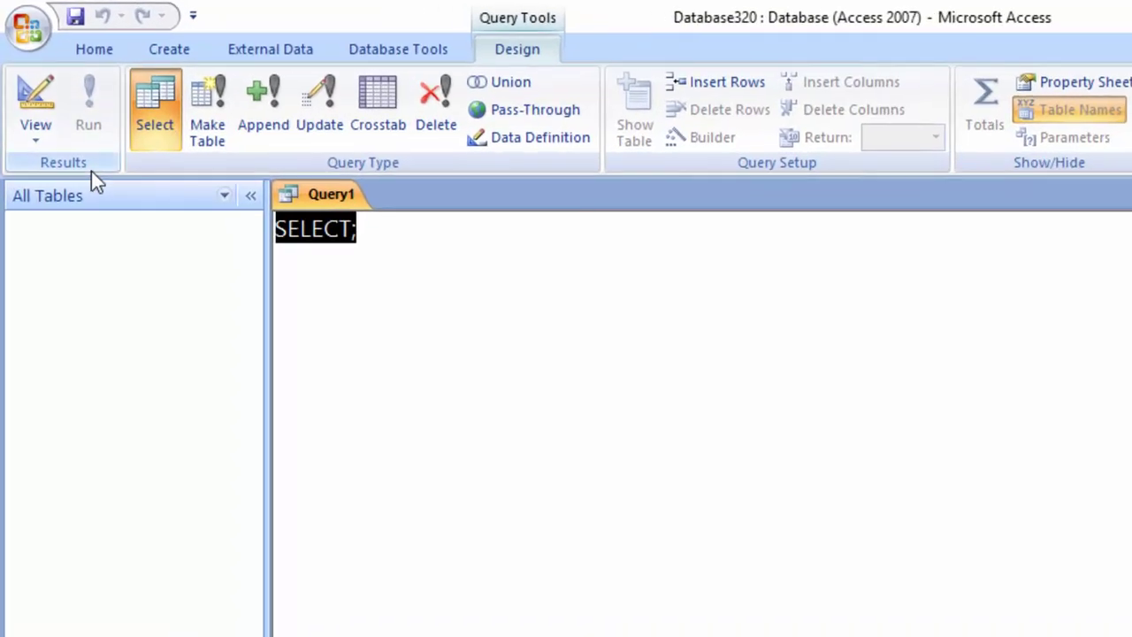
- Delete the placeholder SELECT; statement from Query1's SQL
key(Delete)
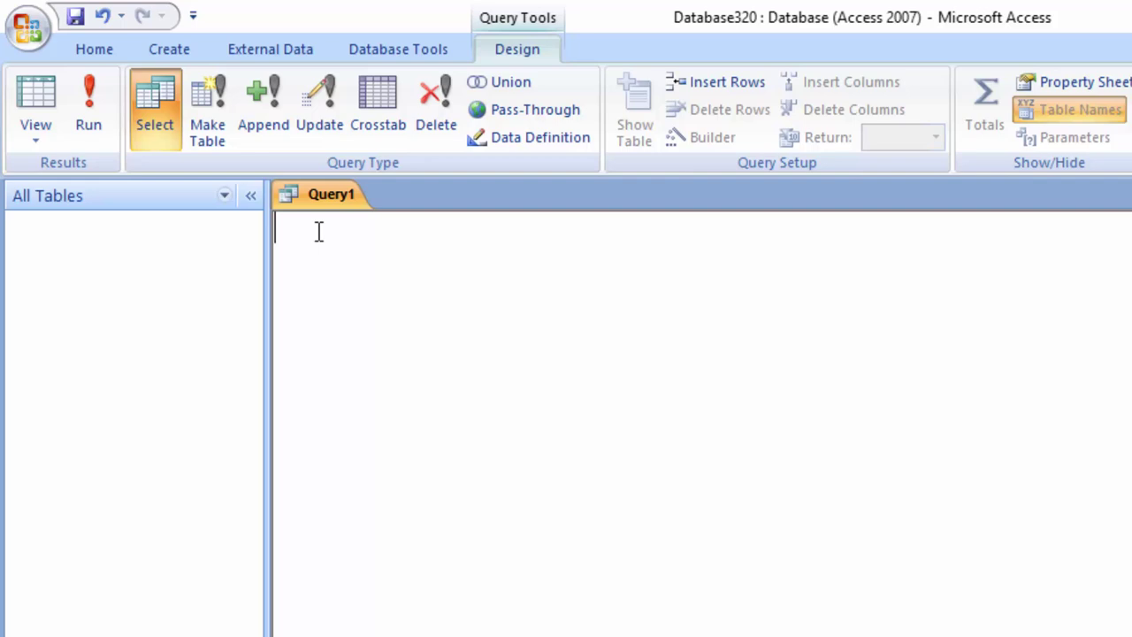
- Type 'create table Product(id int not null primary key,Name_of_product', correcting stray letters
text(cr)
text(eate )
text(ta)
text(ble)
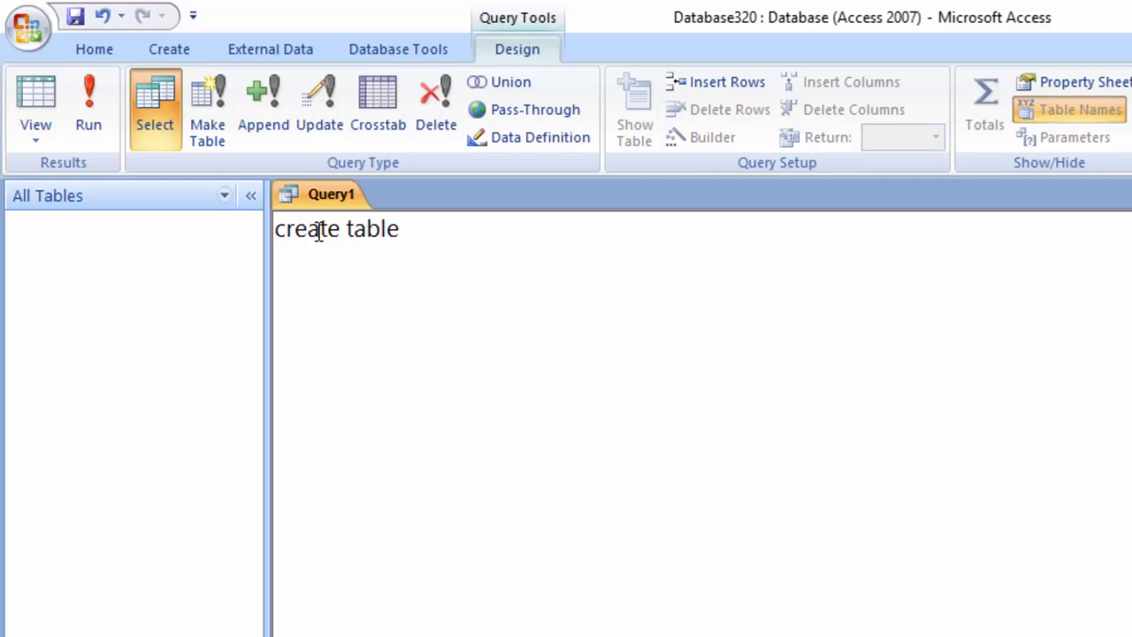
text( Pr)
text(oduct)
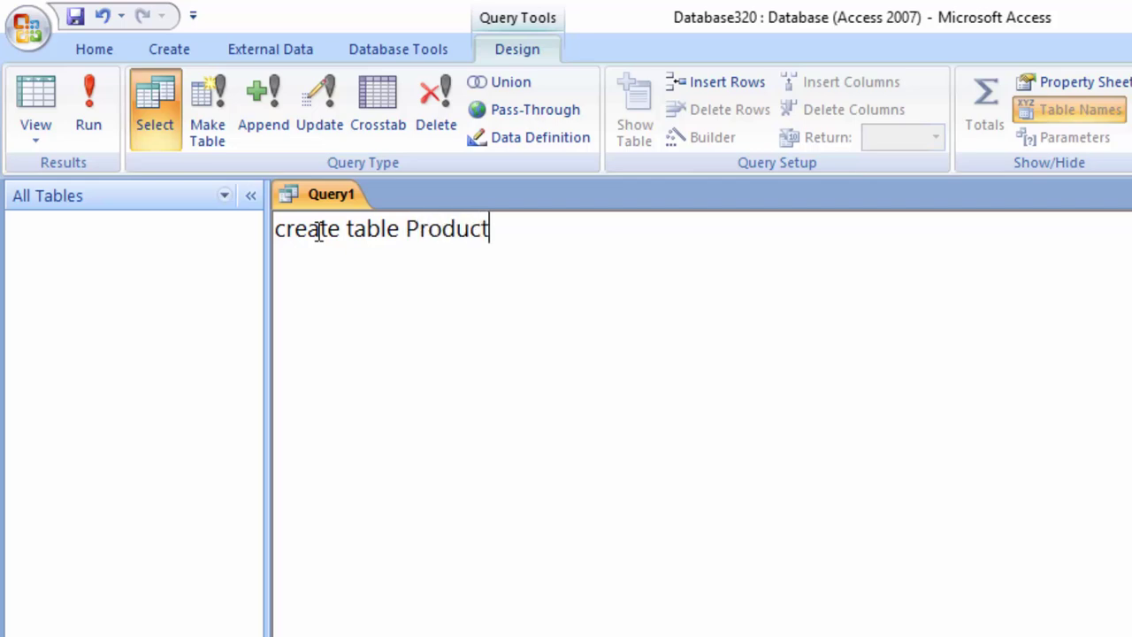
text(()
text(id)
text( int )
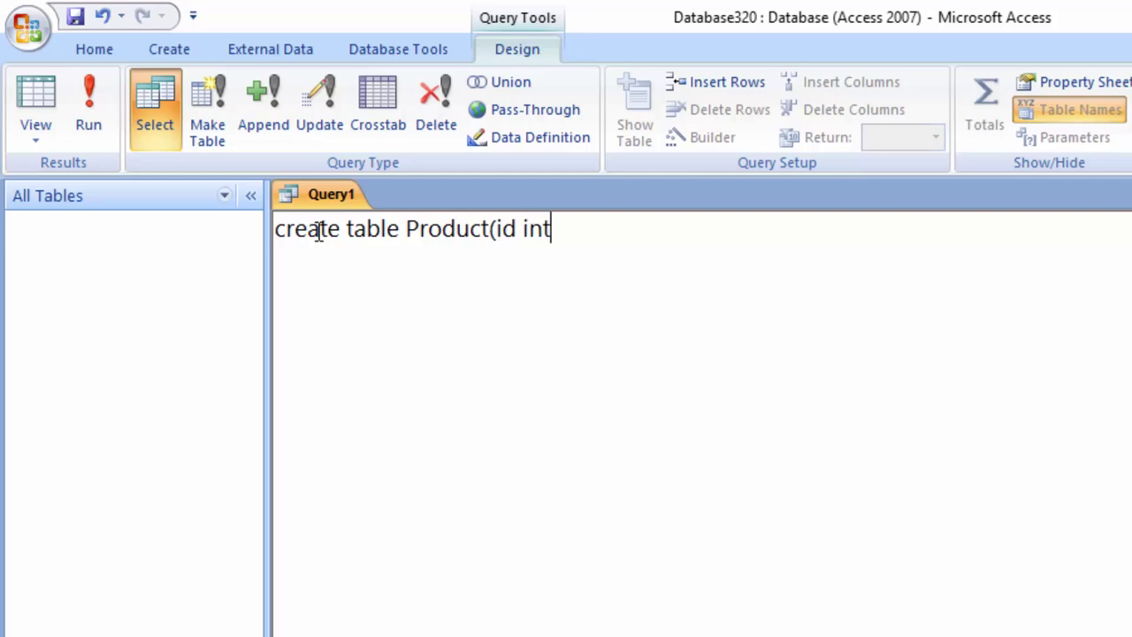
text(p)
key(BackSpace)
text(no)
text(t null )
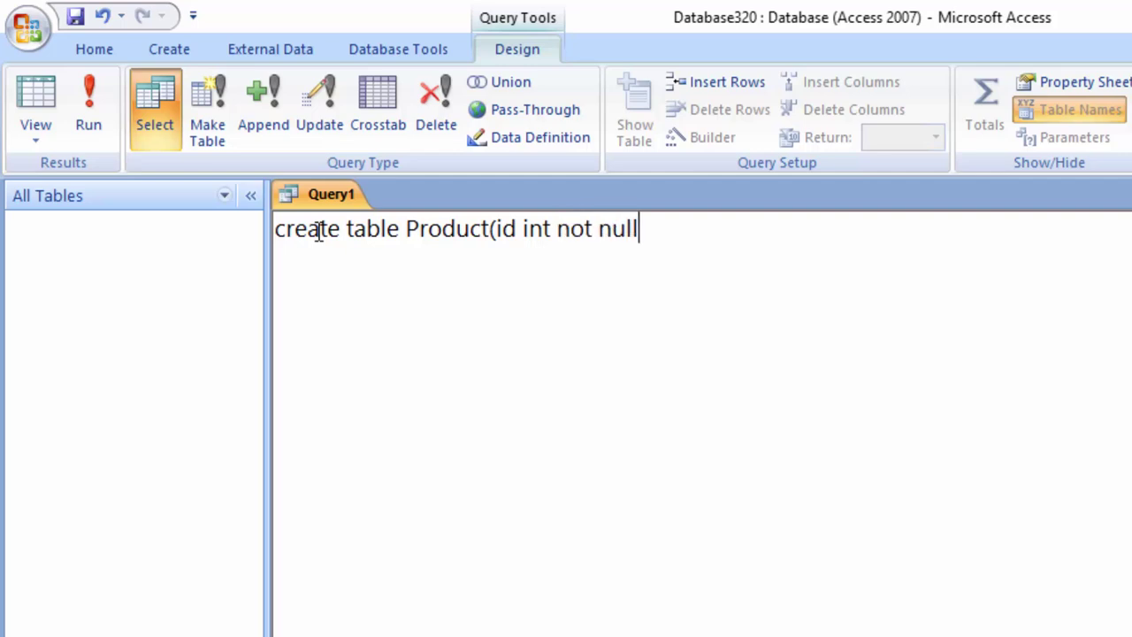
text(pr)
text(imary)
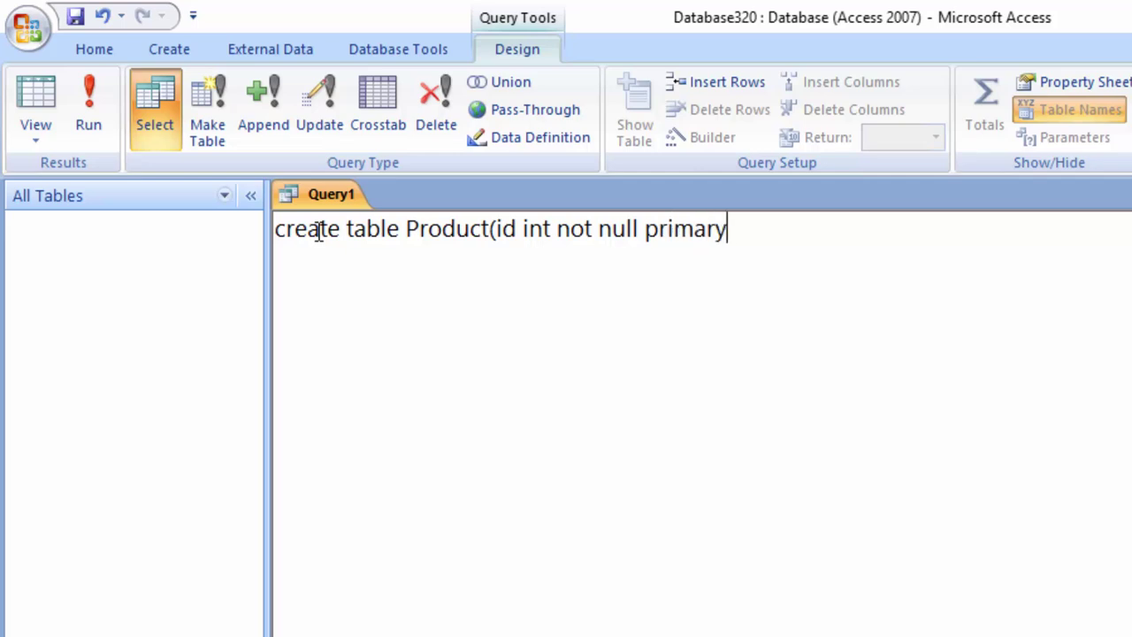
text( key)
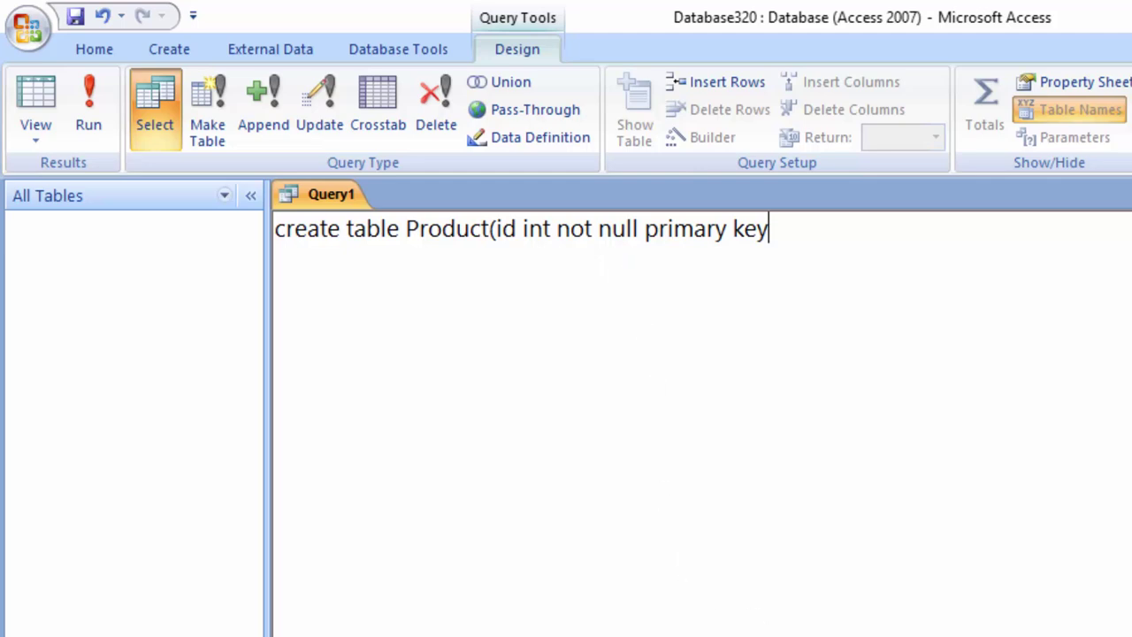
text(,)
text(Na)
text(me_)
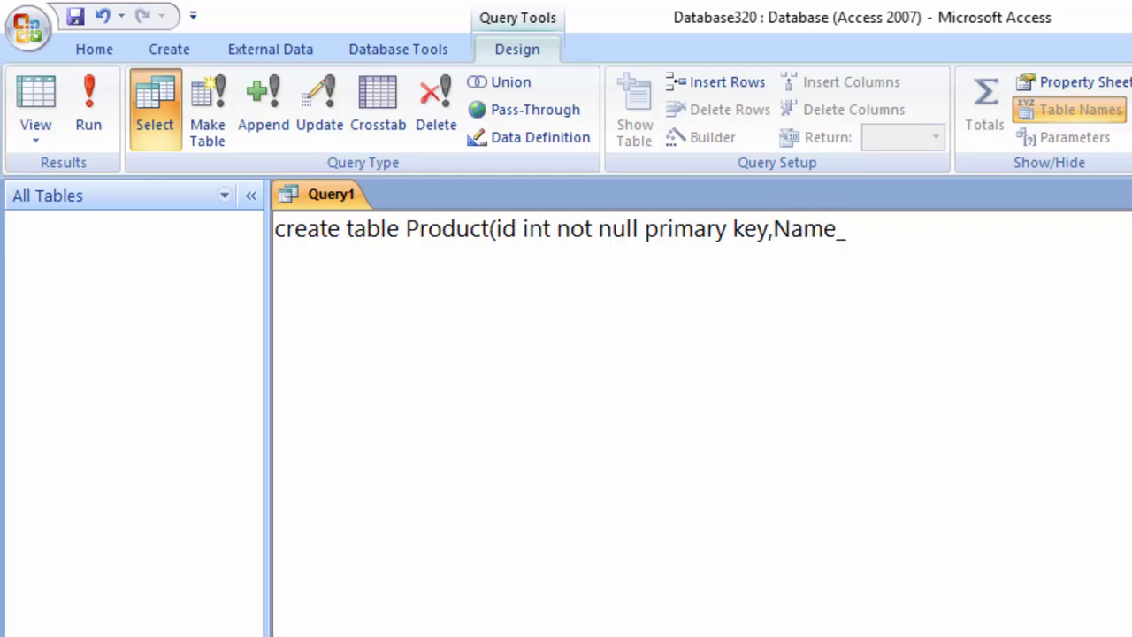
text(of)
text(_)
text(prod)
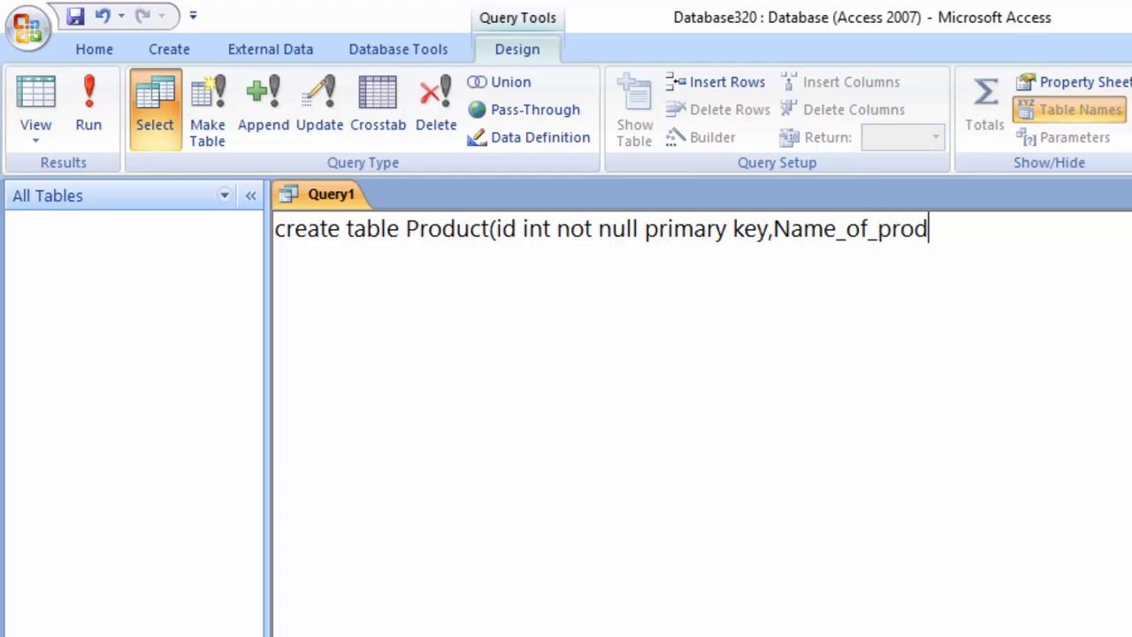
text(uct)
text( i)
key(BackSpace)
- Finish the statement with Name_of_product varchar(50), Price currency and Quantity float columns
text(va)
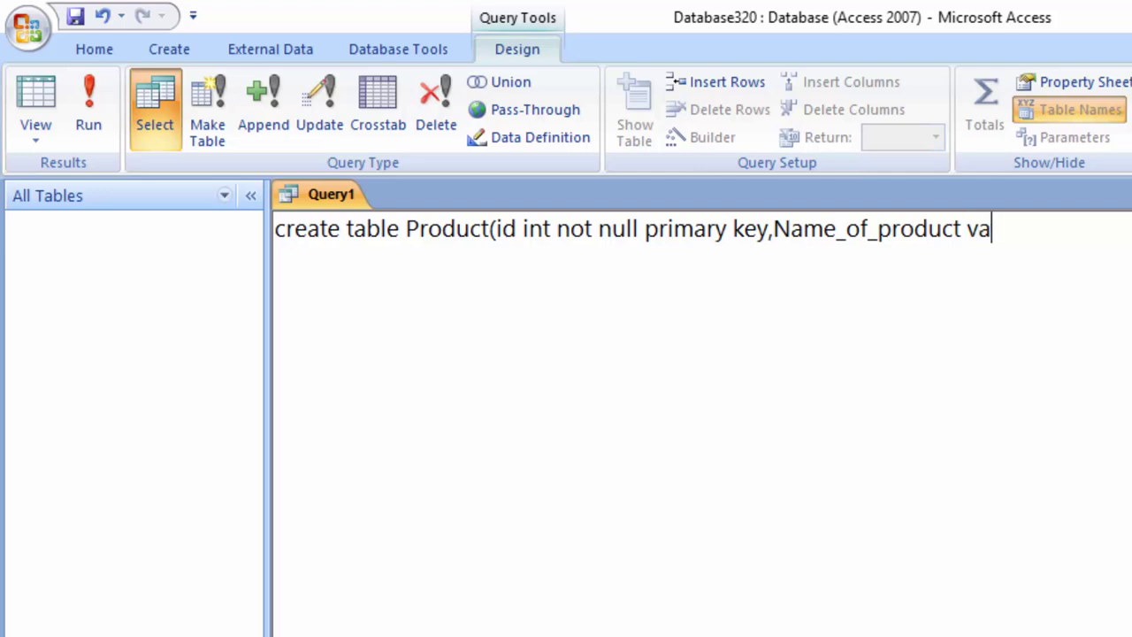
text(rchar)
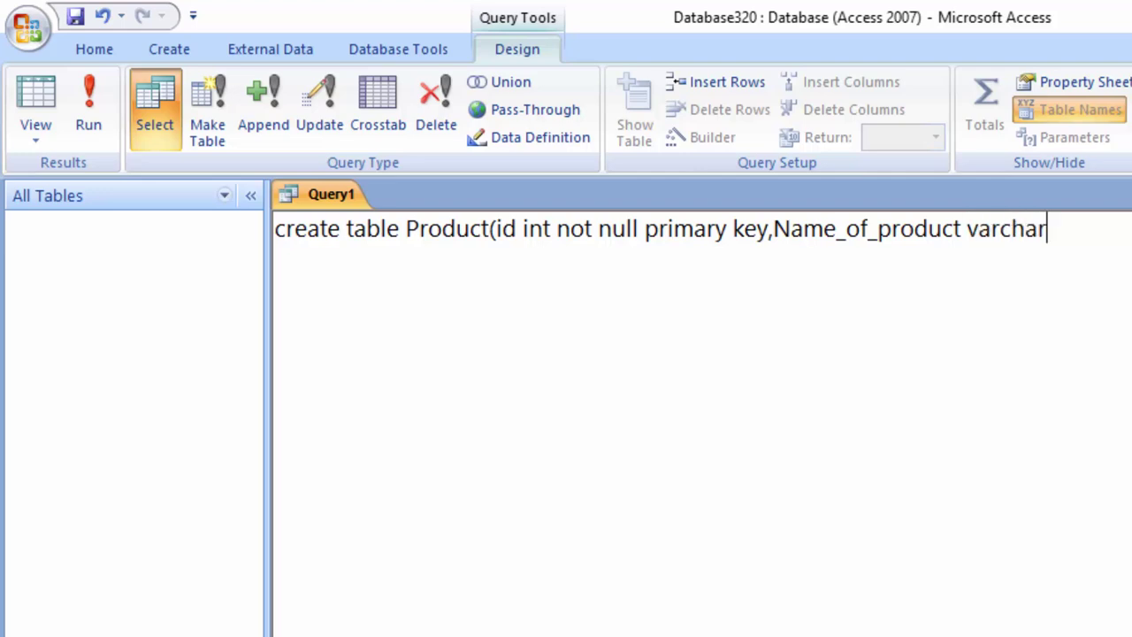
text((50)
text())
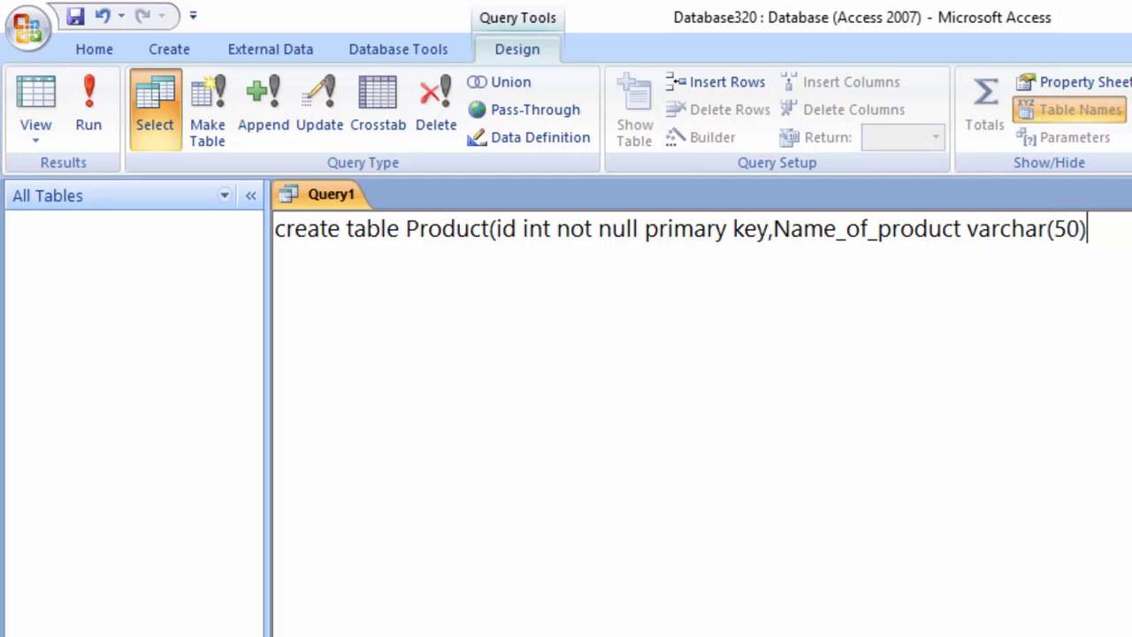
text(,)
text(Pri)
text(ce c)
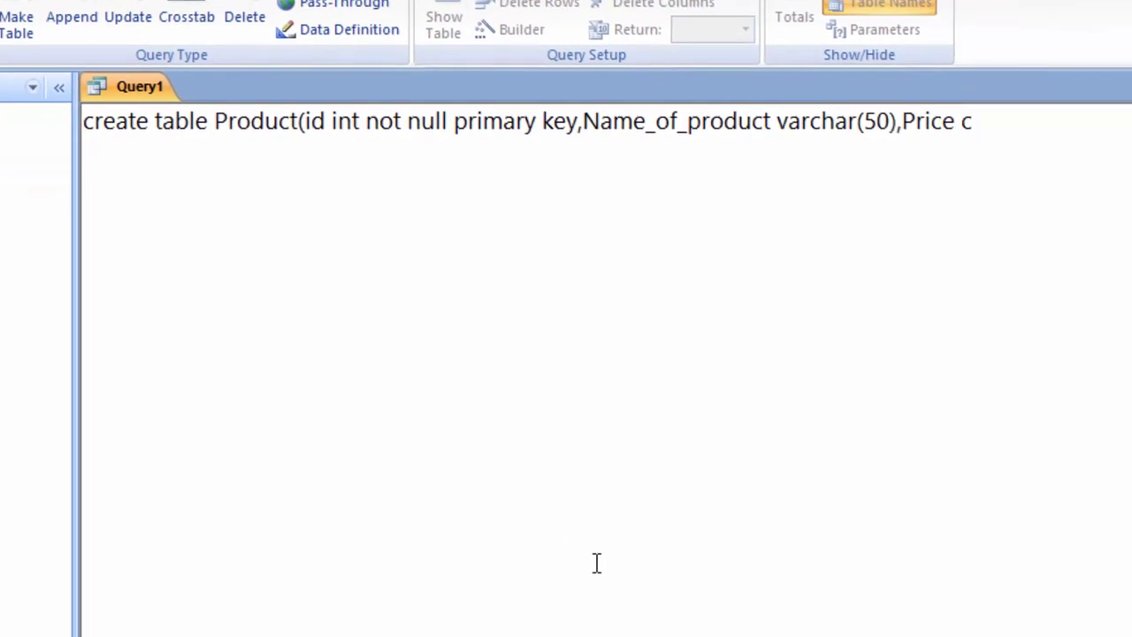
text(urren)
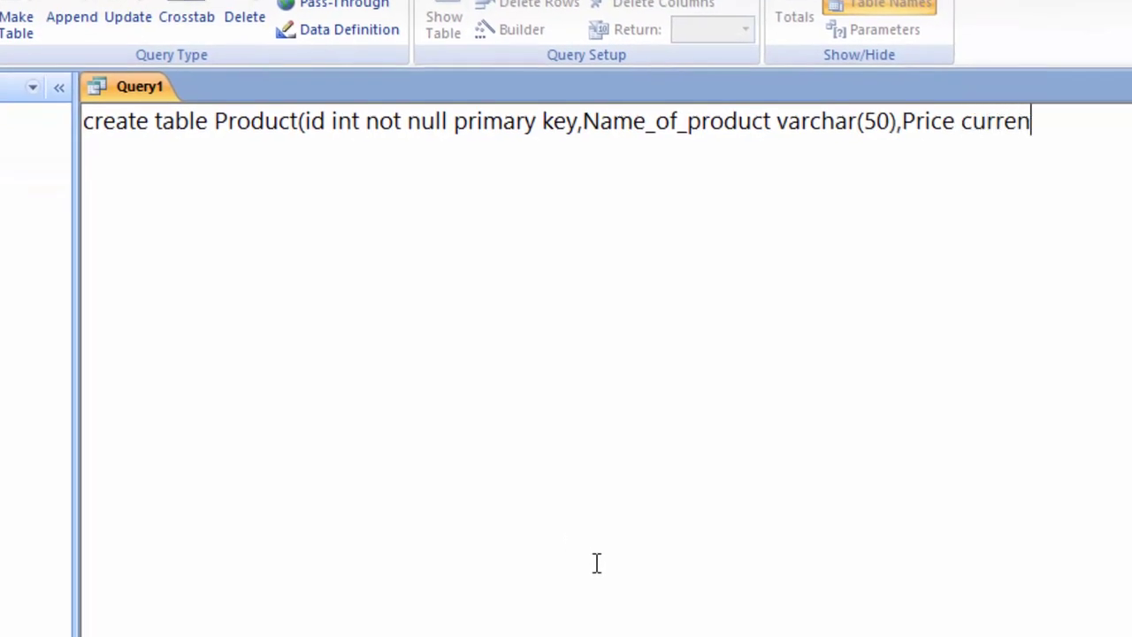
text(cy)
text(,)
text(Qu)
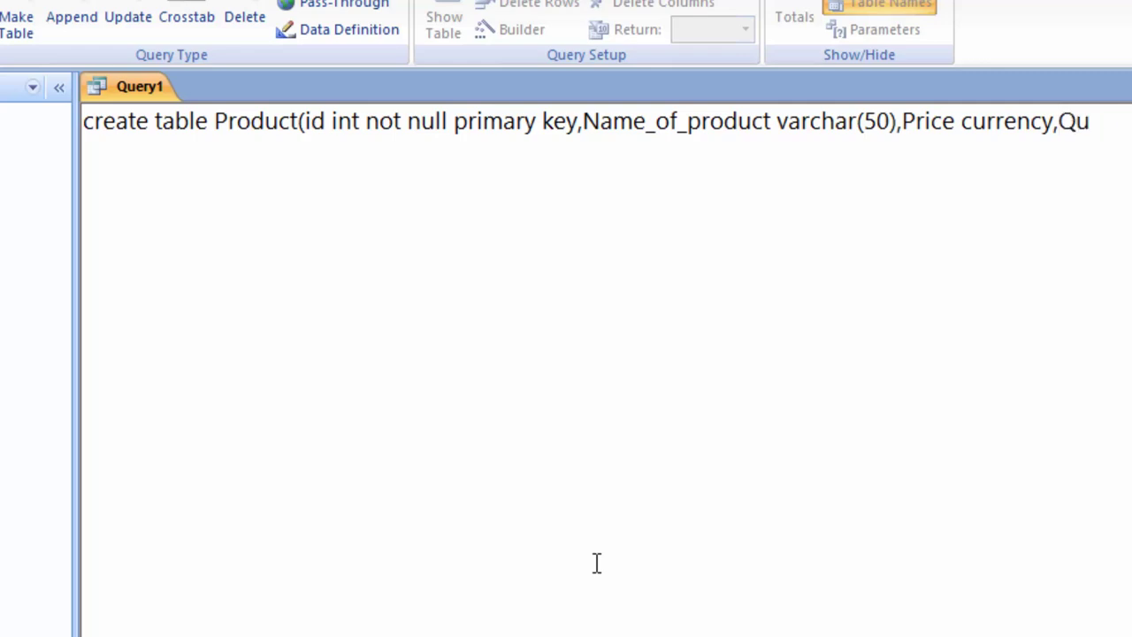
text(antity float,)
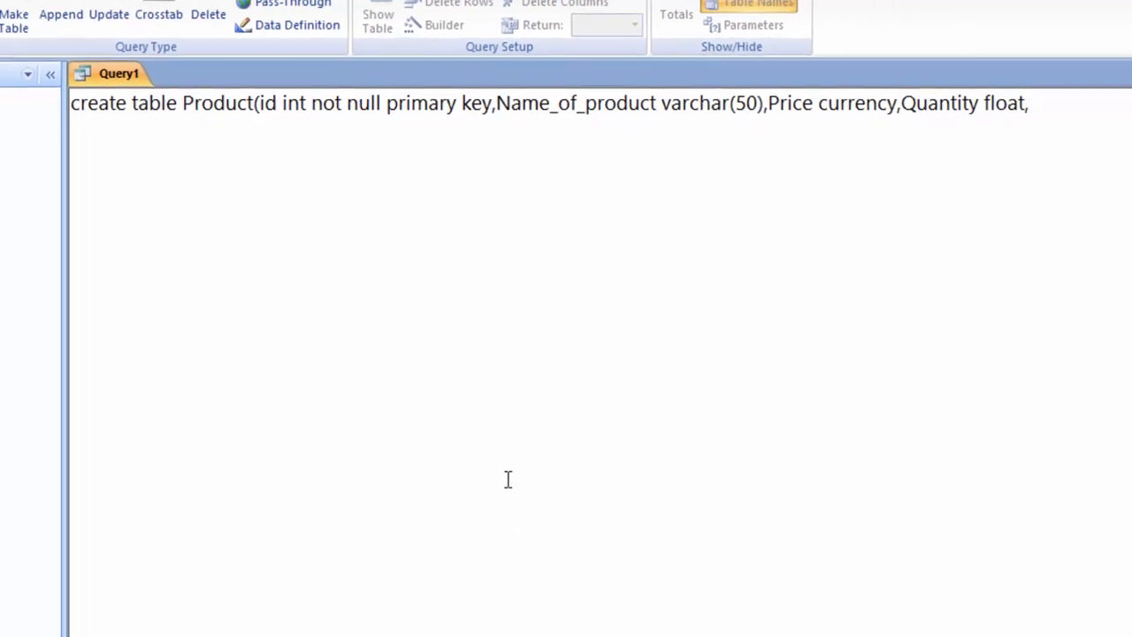
key(BackSpace)
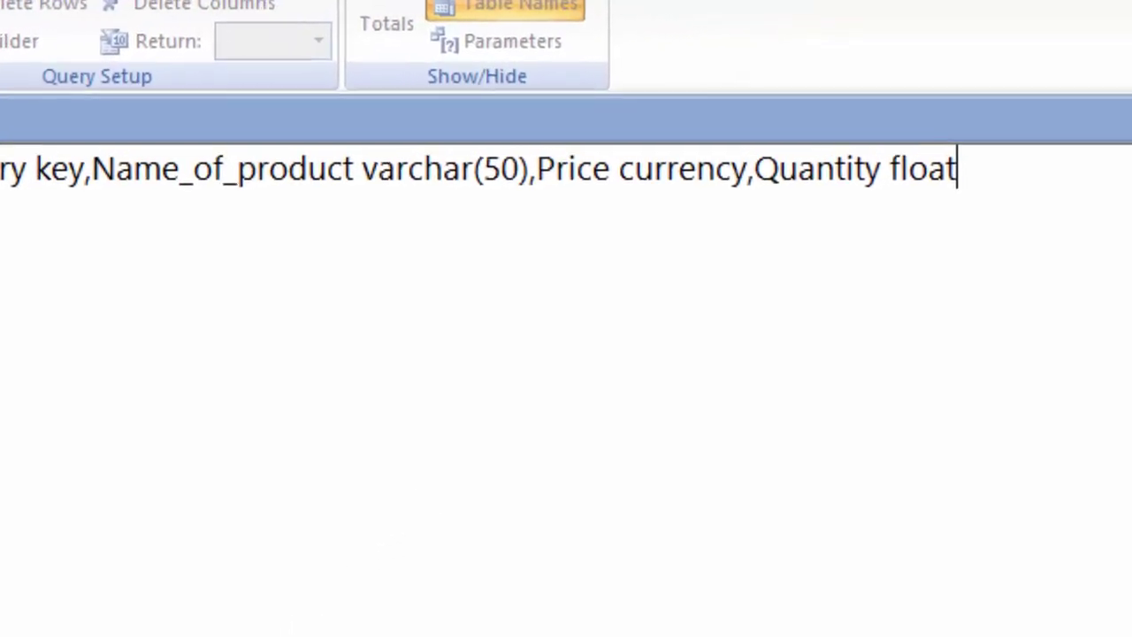
text())
text(;)
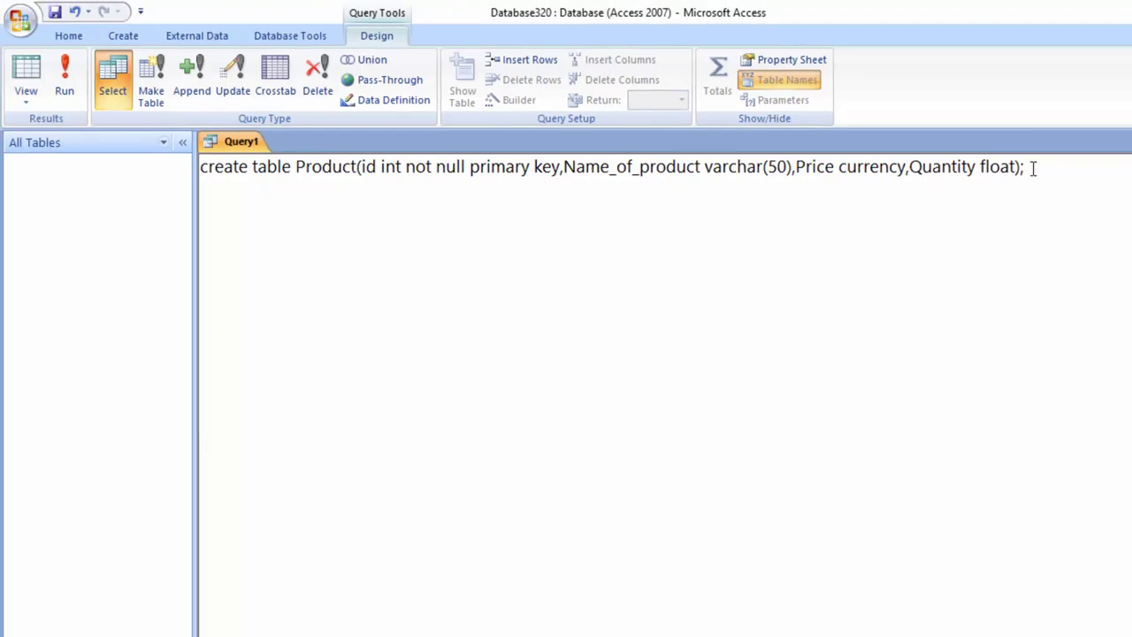
- Run the CREATE TABLE statement, open the new Product table, and widen its Name_of_product column
mouse_move(1034, 168)
mouse_down()
mouse_move(302, 107)
mouse_move(190, 128)
mouse_up()
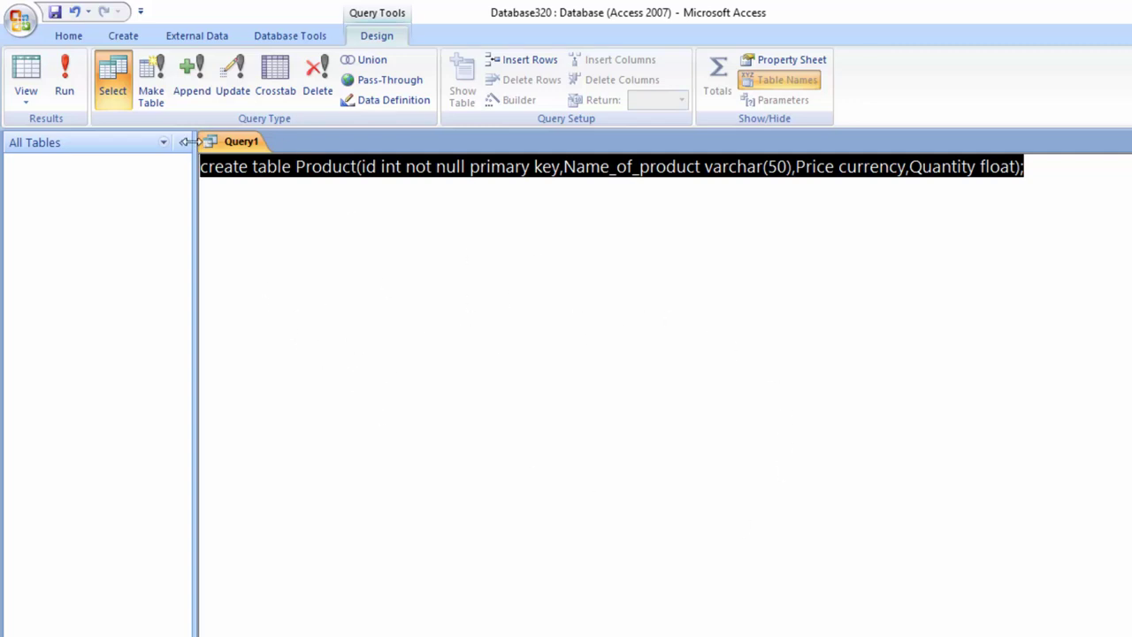
click(65, 86)
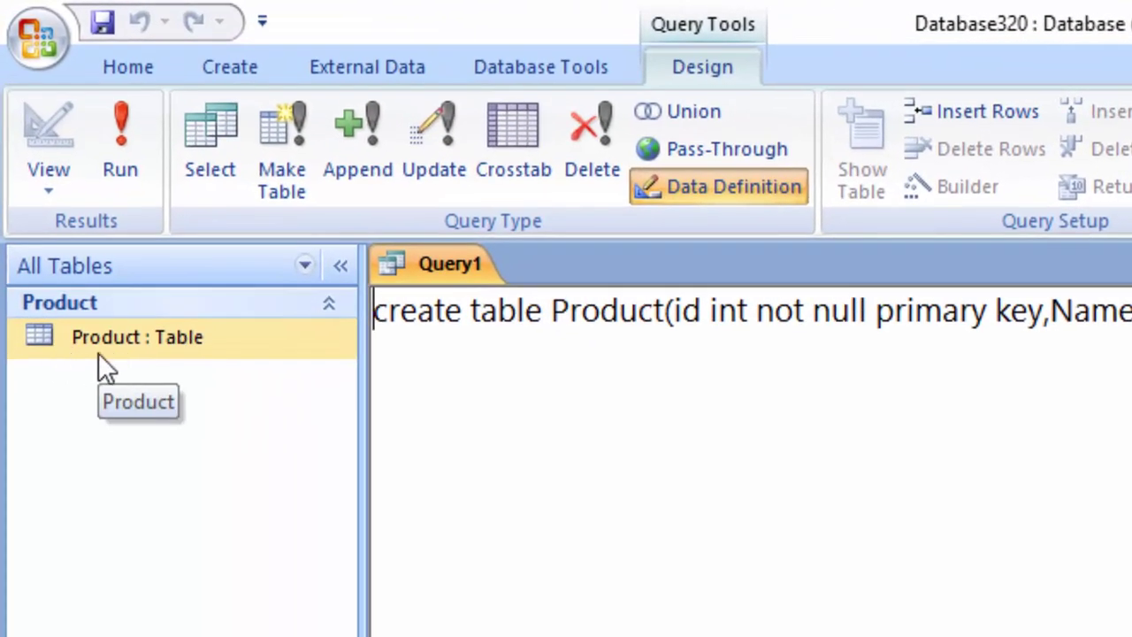
double_click(130, 348)
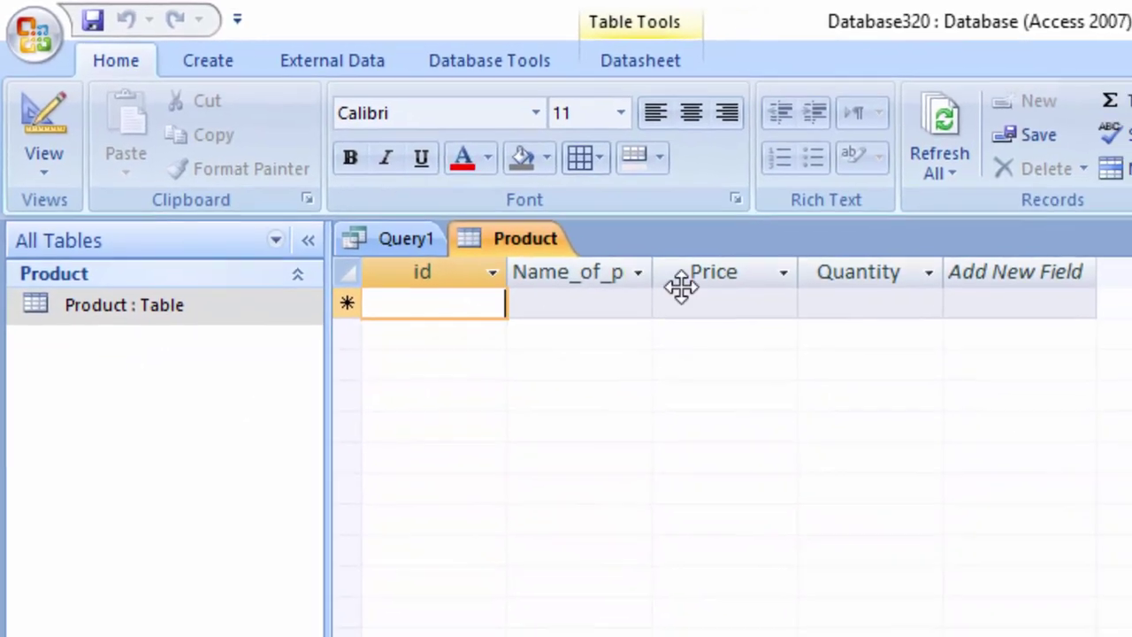
drag(652, 272, 759, 352)
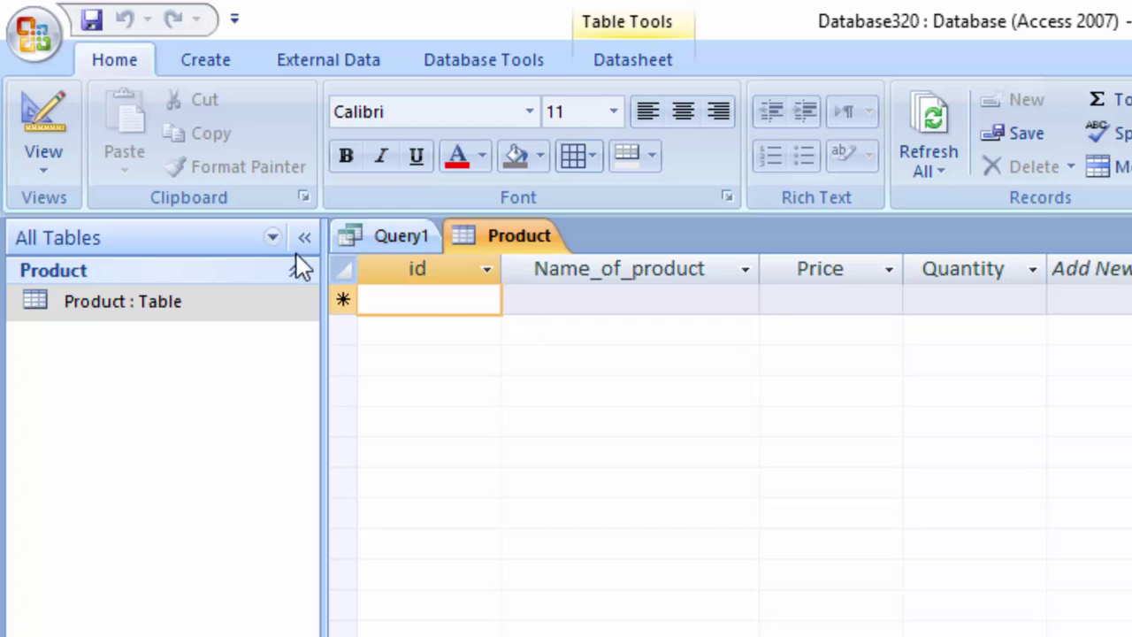
- Clear the old CREATE TABLE statement from Query1's SQL view
click(394, 243)
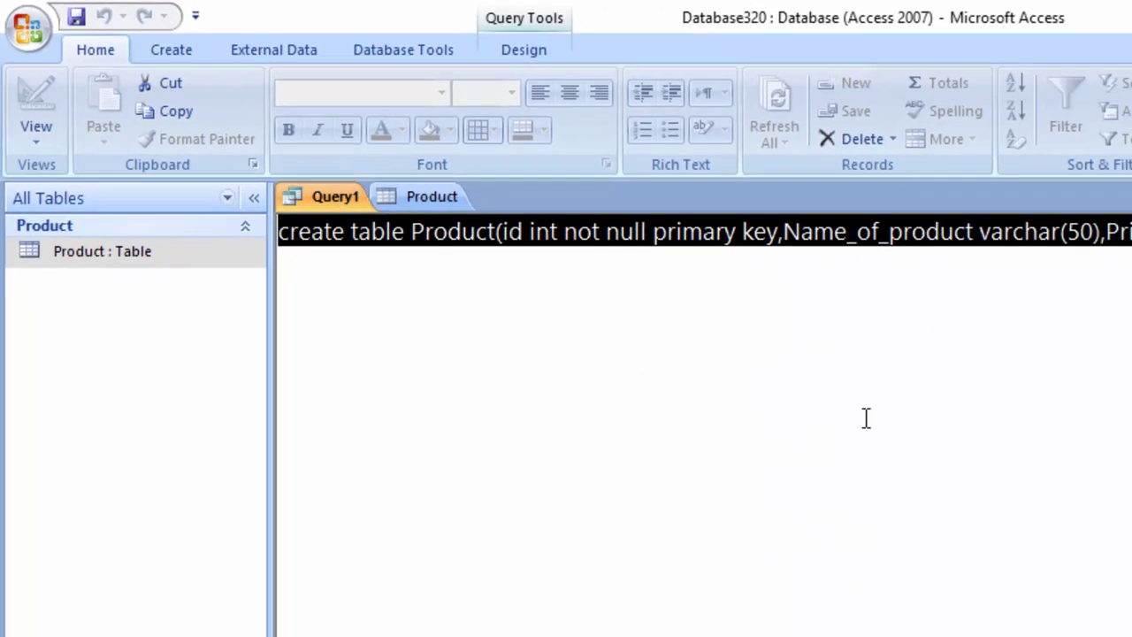
key(ctrl+a)
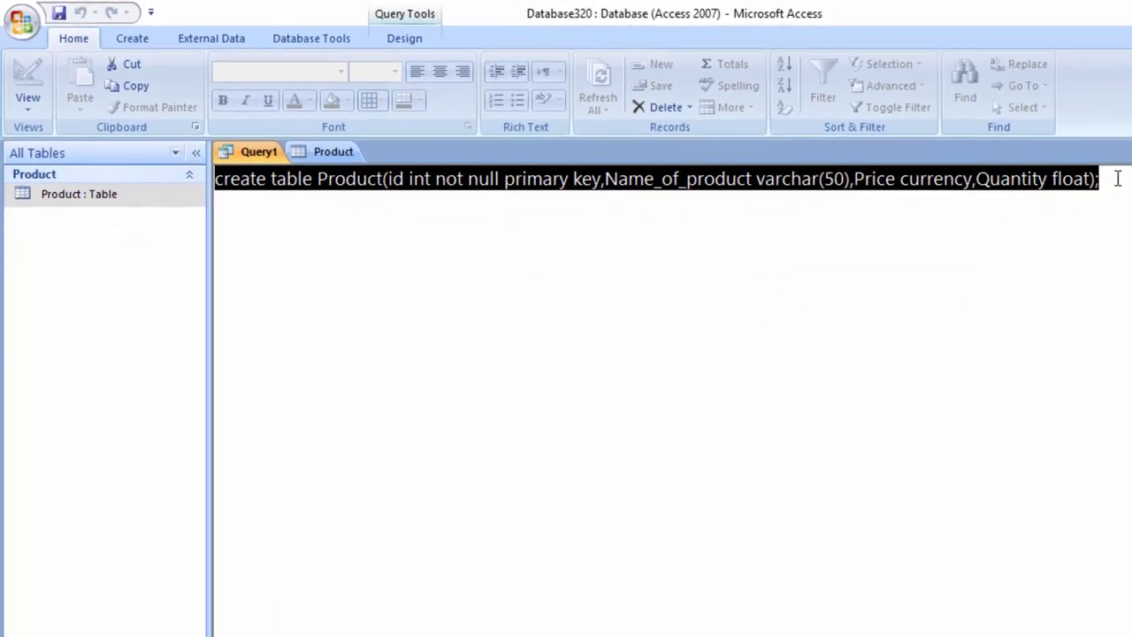
click(1117, 178)
key(ctrl+a)
key(Delete)
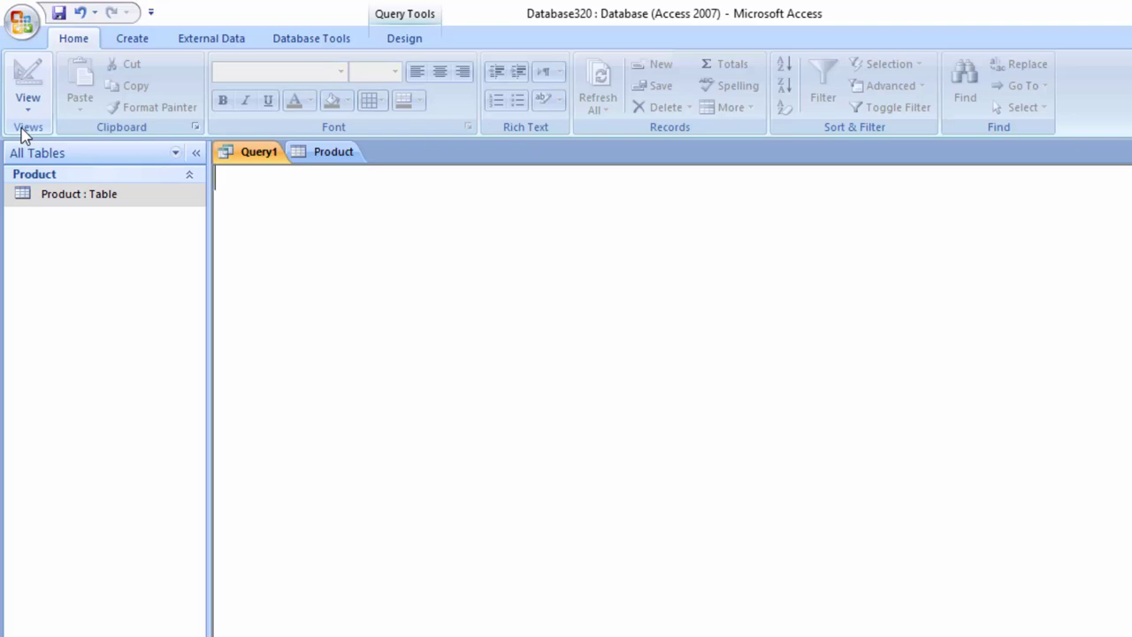
- Type 'insert into Product(id,Name_of_product,Price,Quantity)', checking column names in the Product table
text(insert )
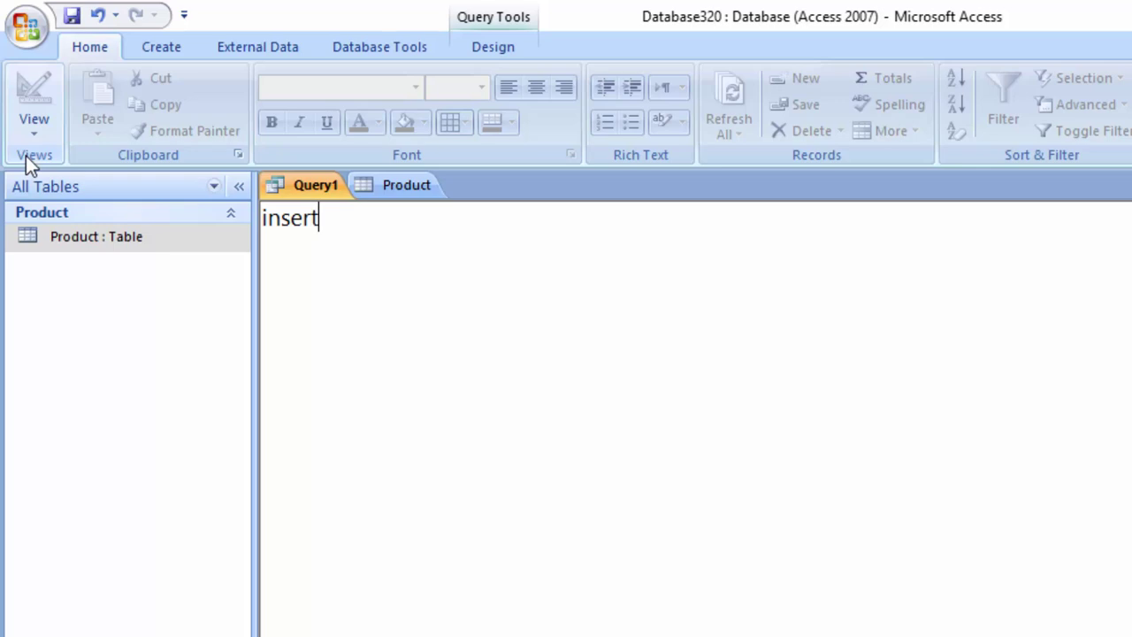
text(in)
text(to )
text(Prod)
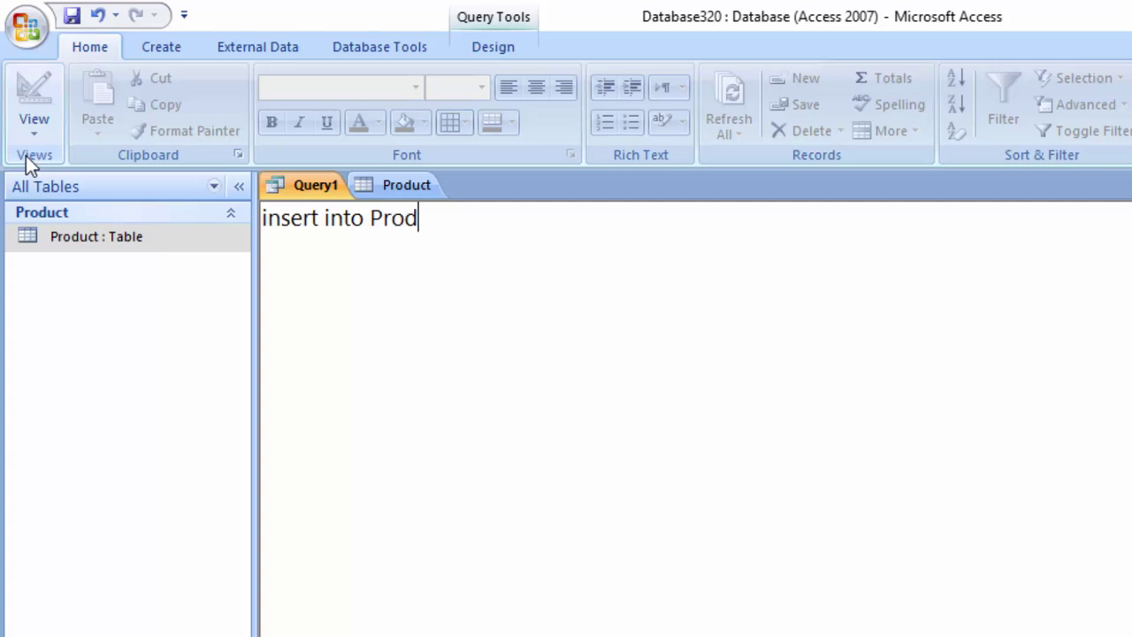
text(uct)
text(()
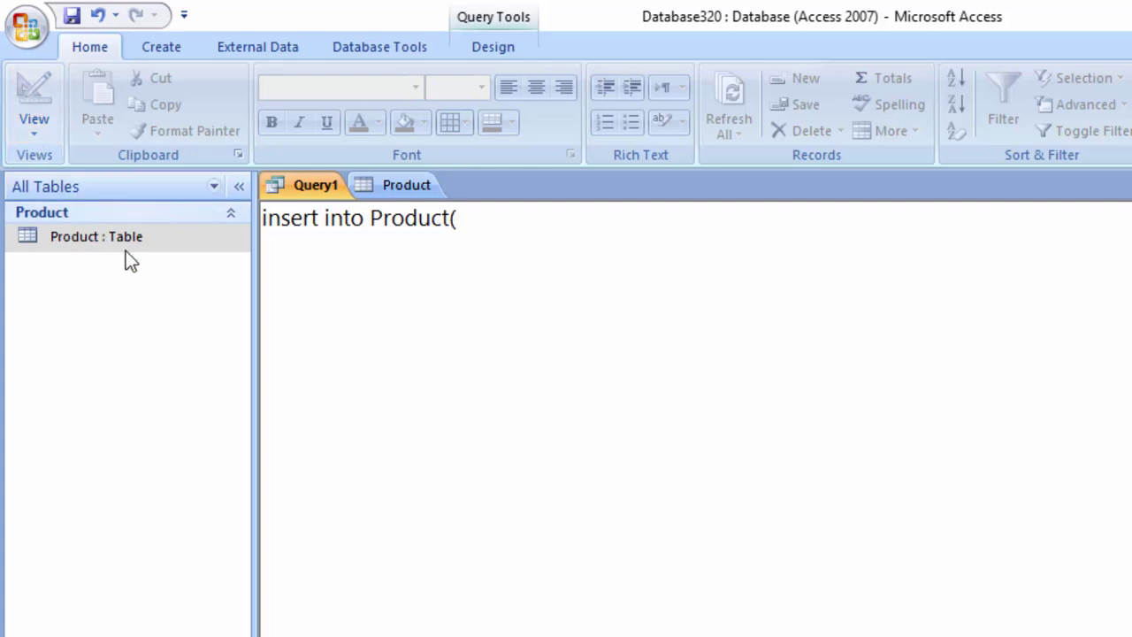
click(128, 237)
double_click(128, 237)
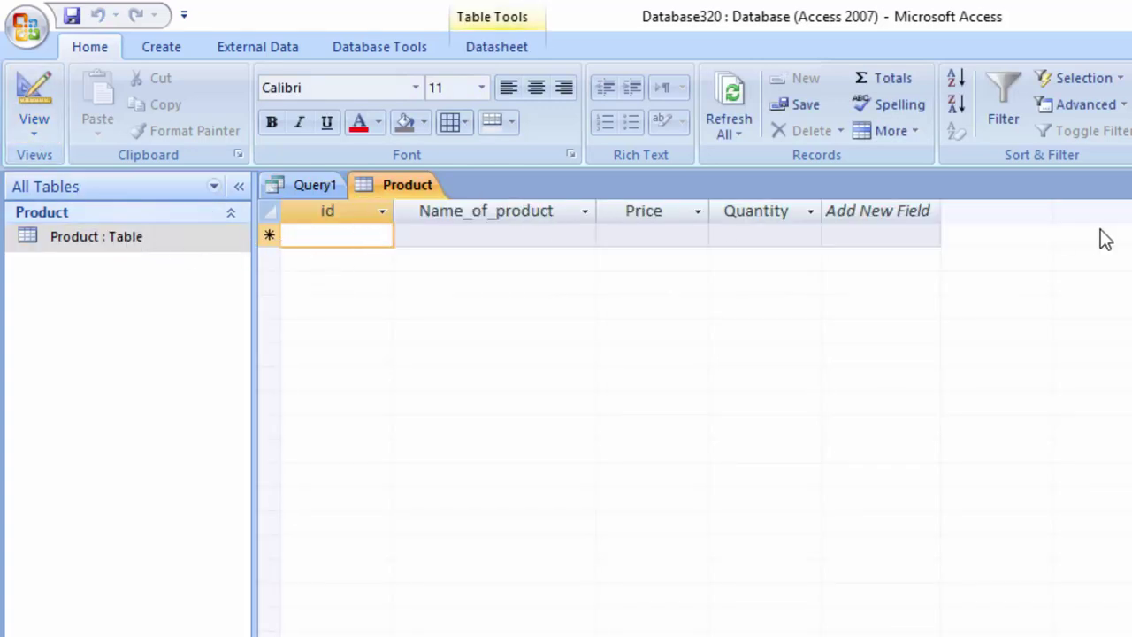
click(307, 186)
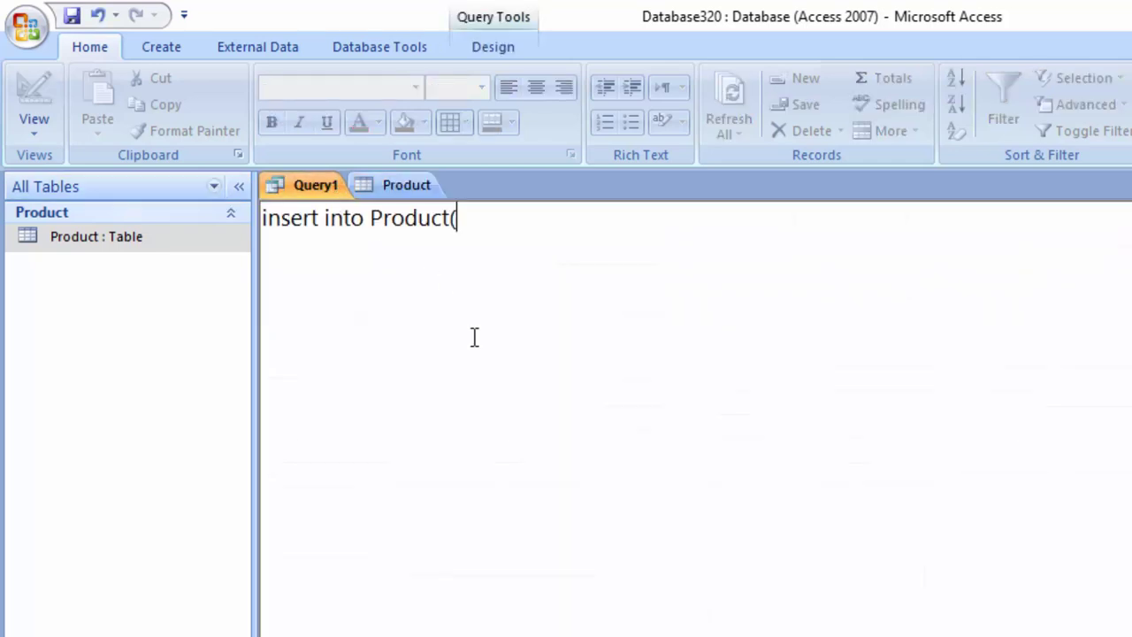
text(id)
text(,Nam)
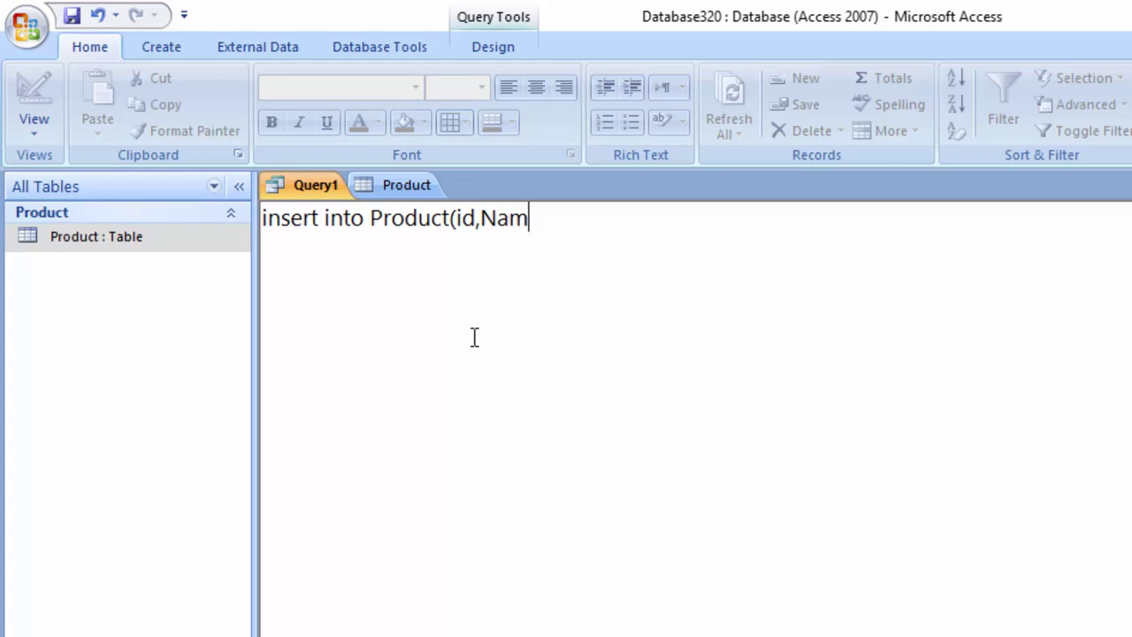
text(e_)
text(of_p)
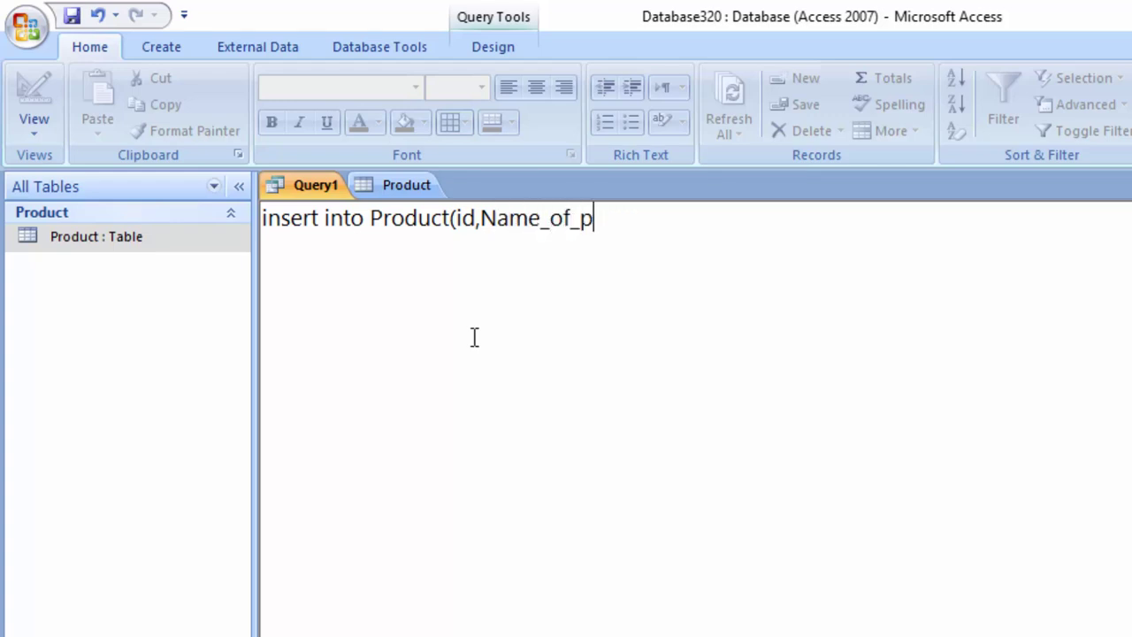
text(rodu)
text(ct,)
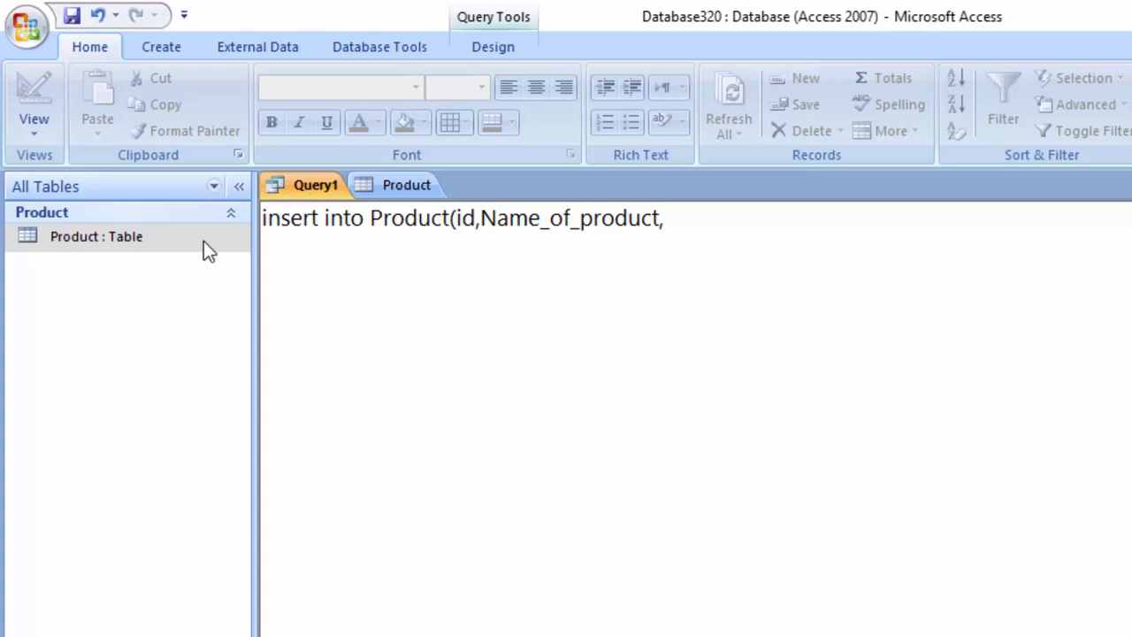
click(400, 184)
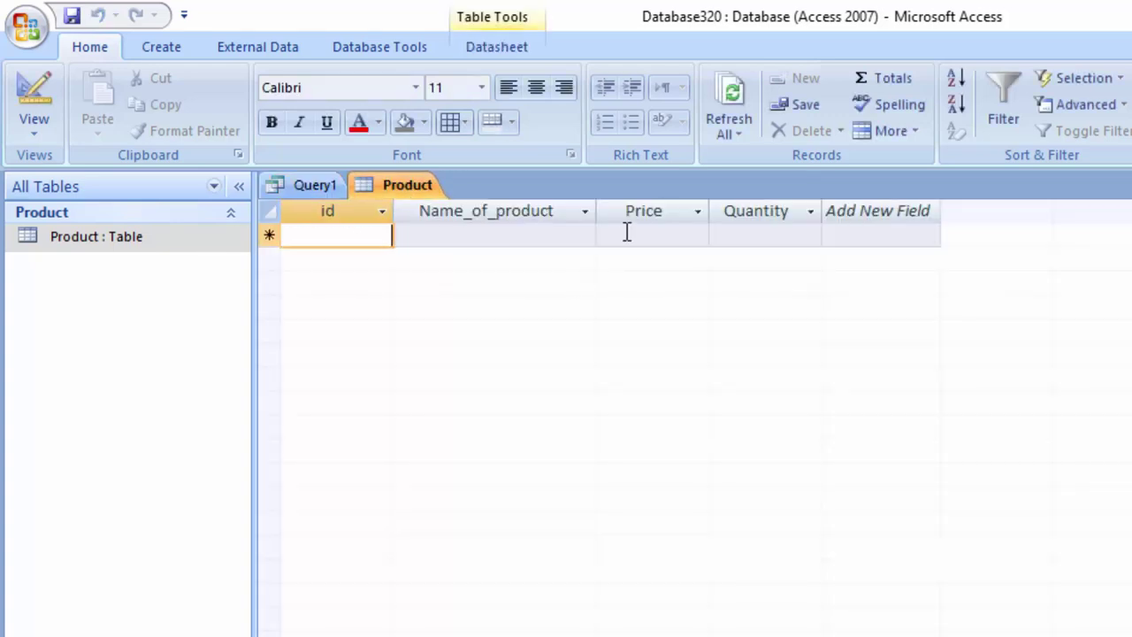
click(316, 185)
text(Product(id,Name_of_product,Pr)
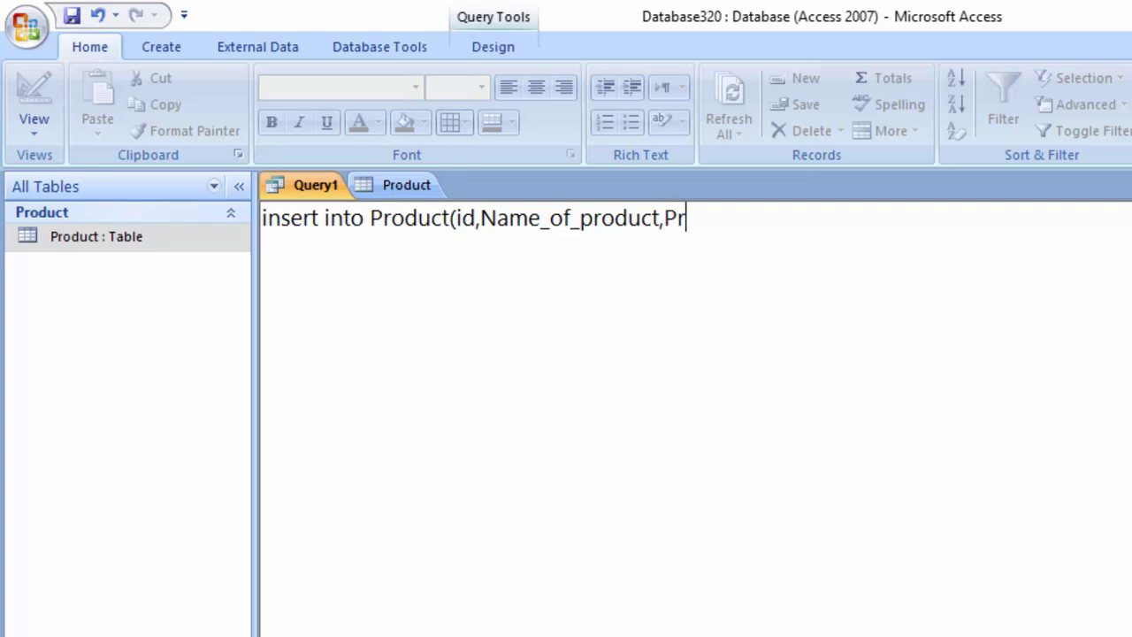
text(ice,)
text(Qu)
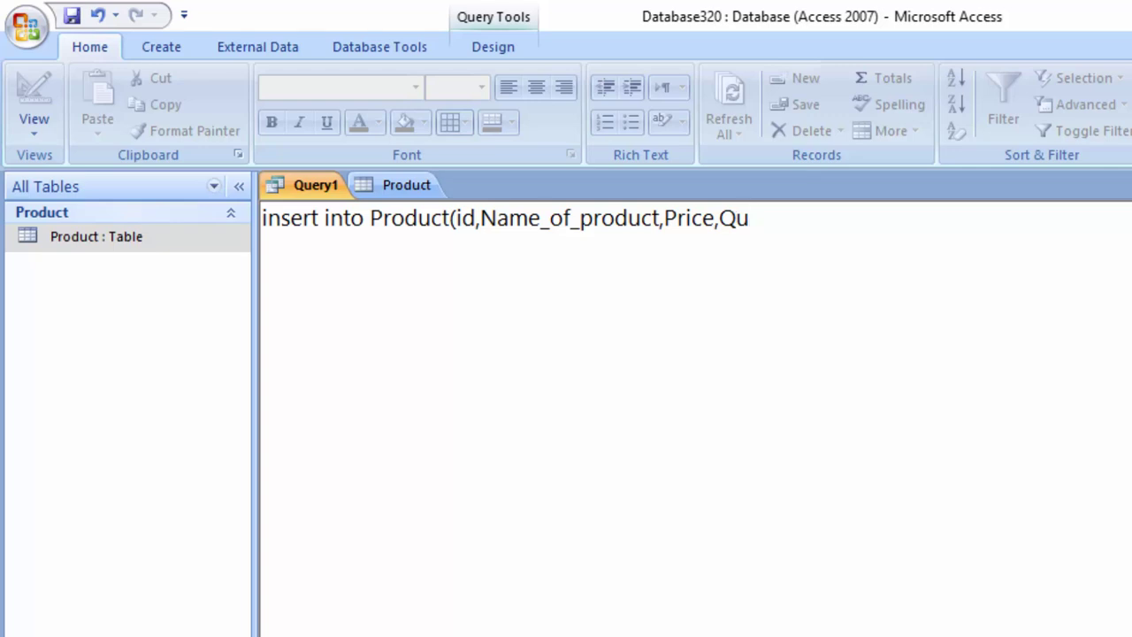
text(antity)
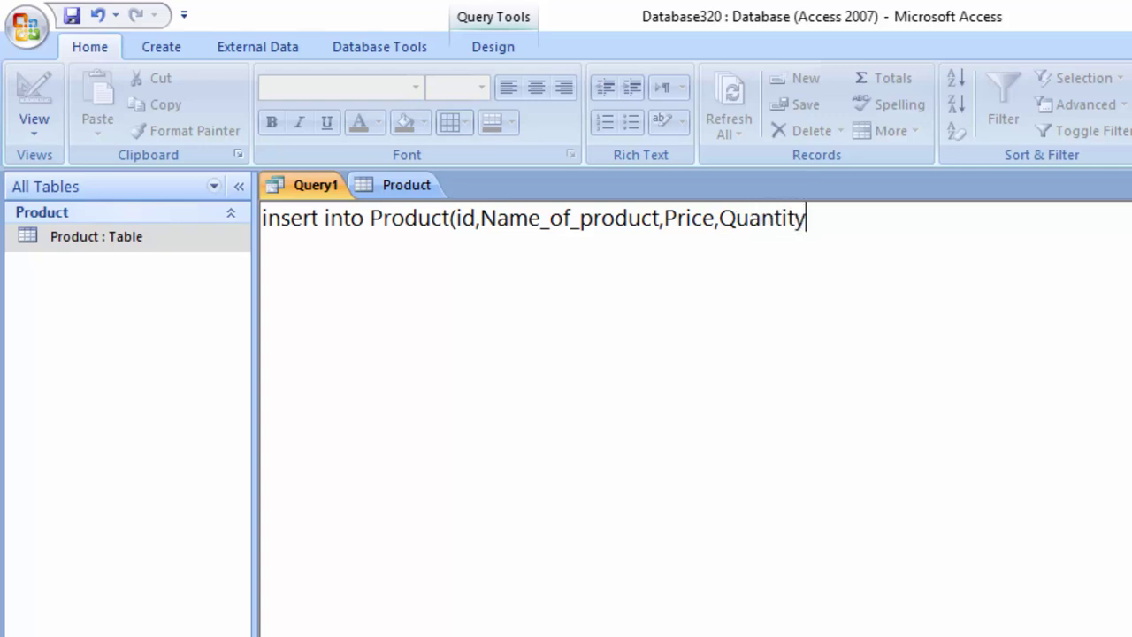
text() )
text(va;)
- Complete the INSERT with values(1,"Mouse",180,50);
key(BackSpace)
text(l)
text(ues)
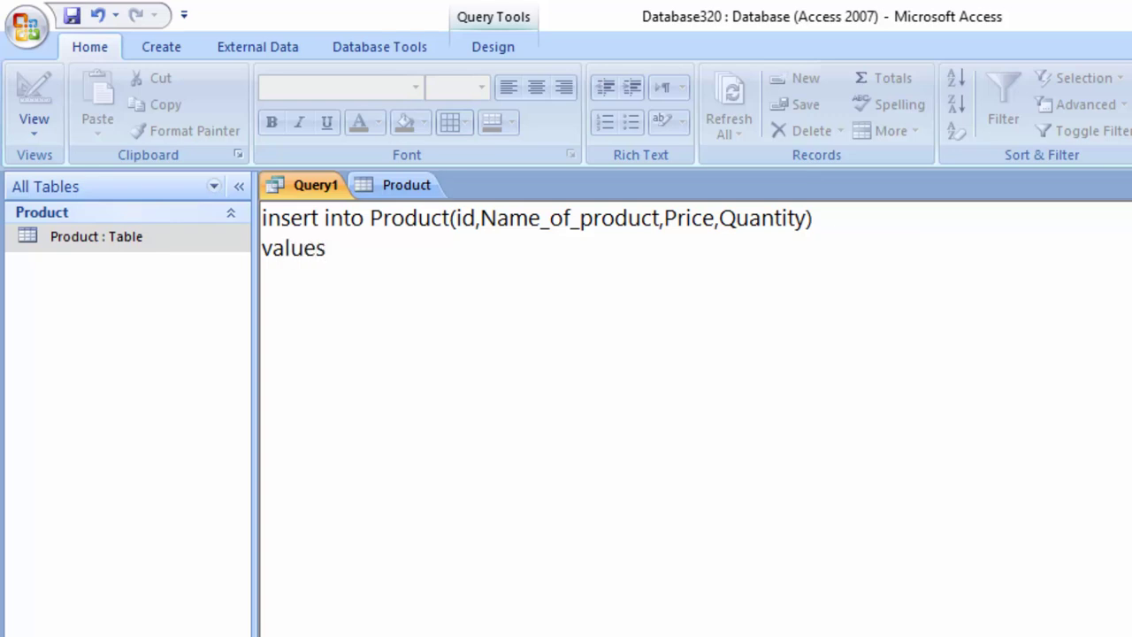
text(()
text(1)
text(,)
text("M)
text(o)
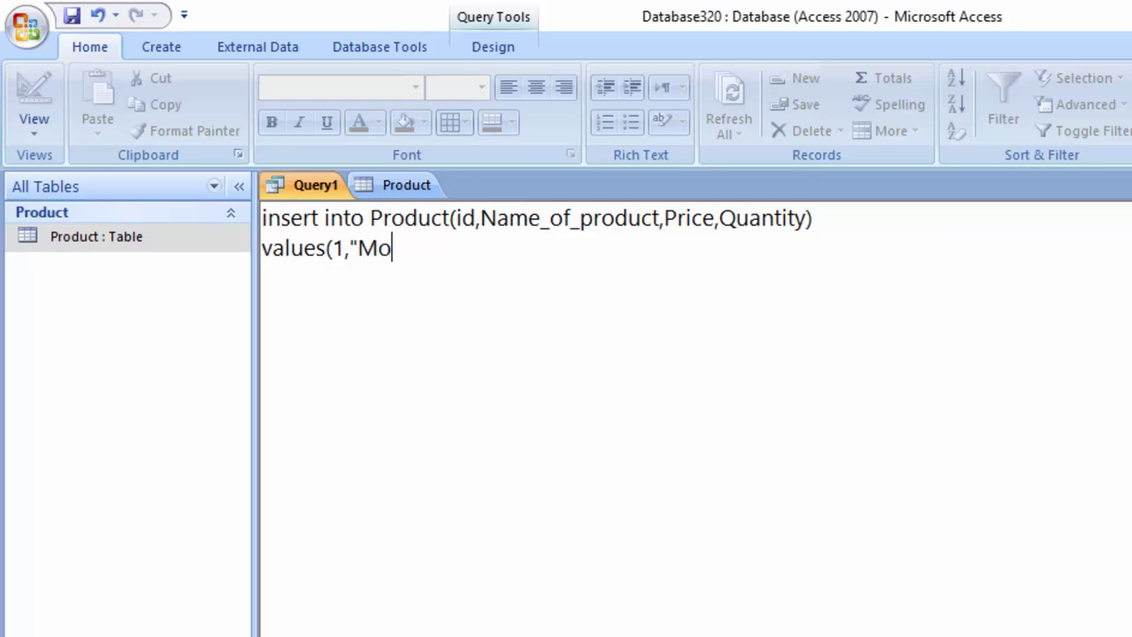
text(use",1)
text(8)
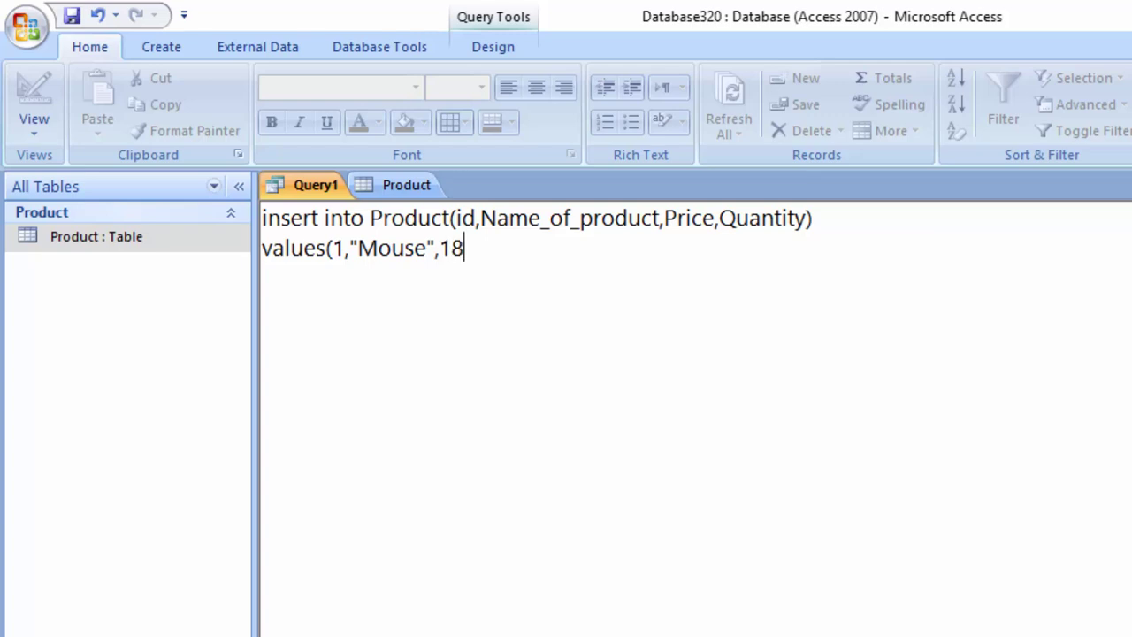
text(0,)
text(5)
text(0))
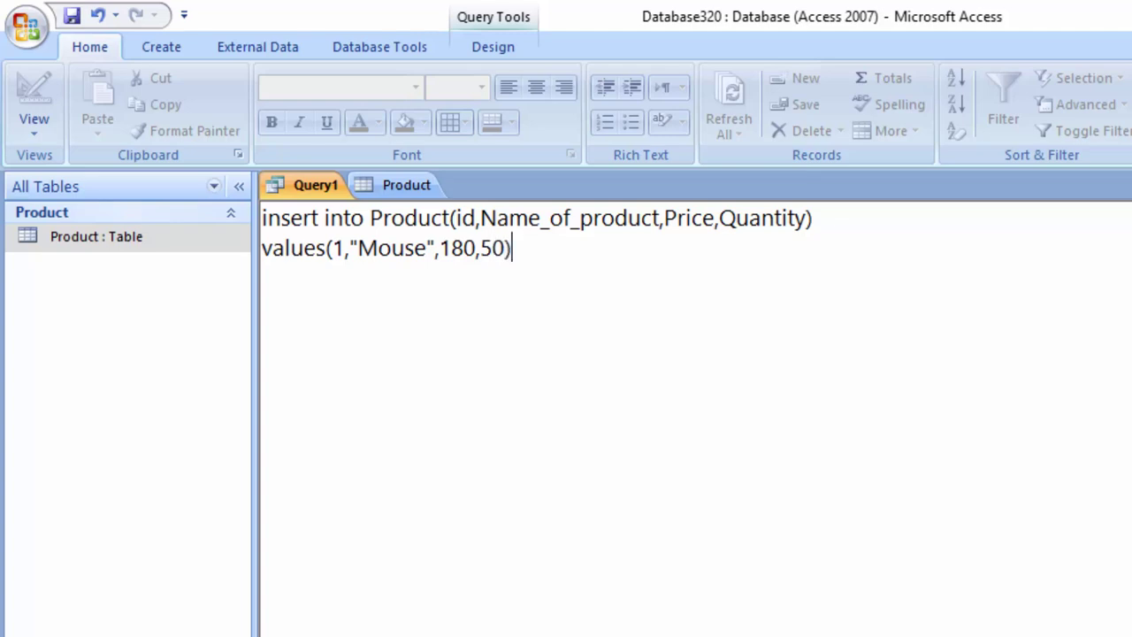
text(;)
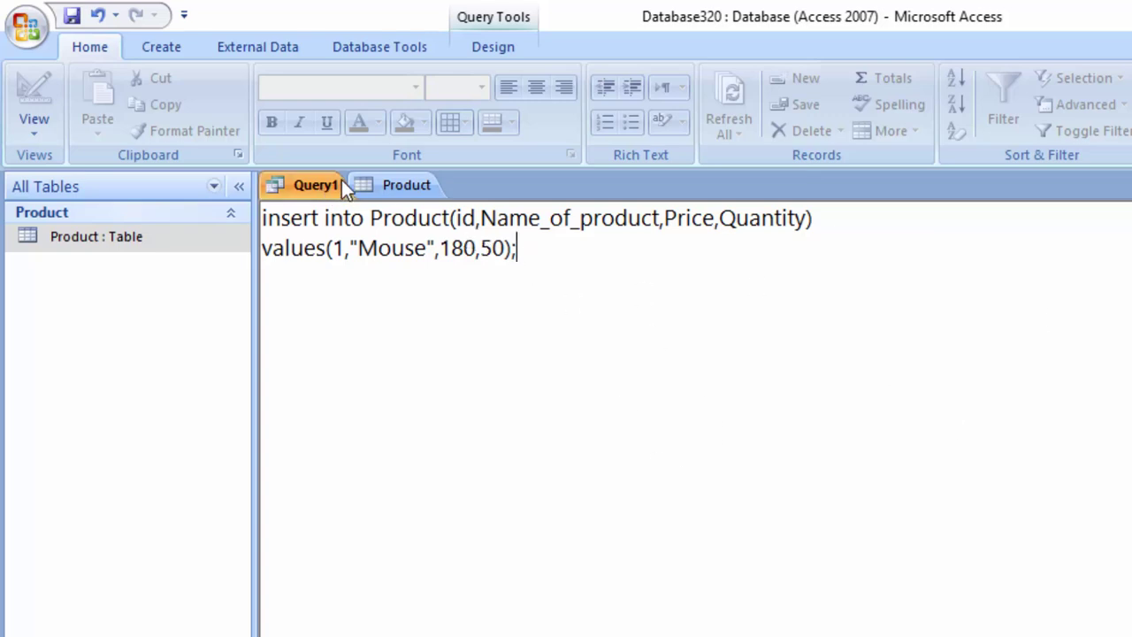
- Close the Product datasheet, saving its layout changes
right_click(380, 184)
click(435, 218)
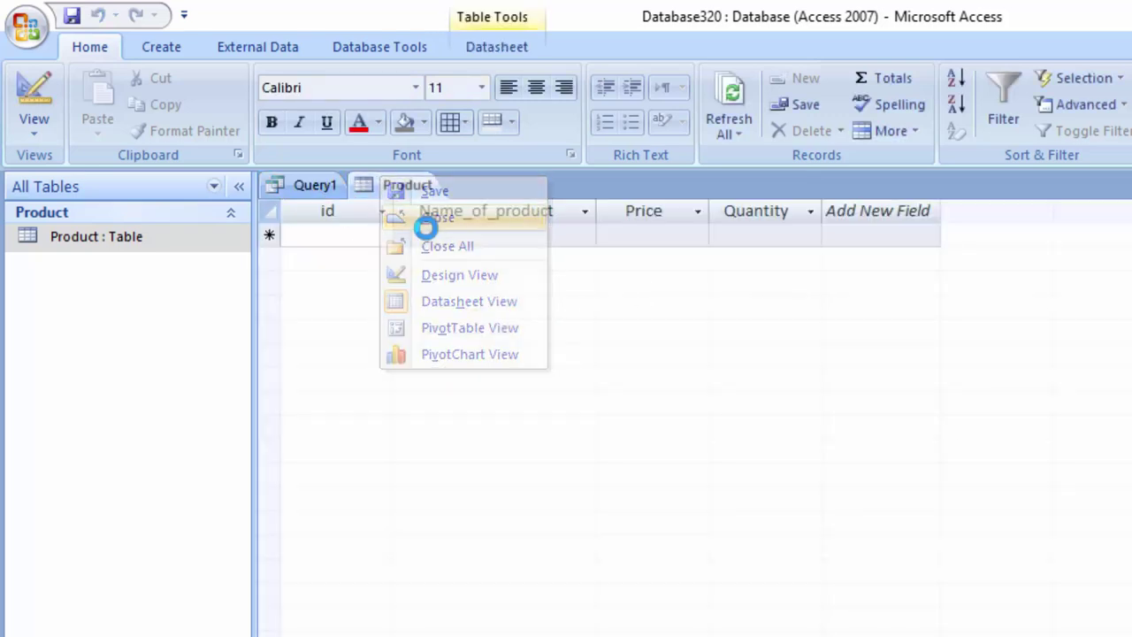
click(721, 502)
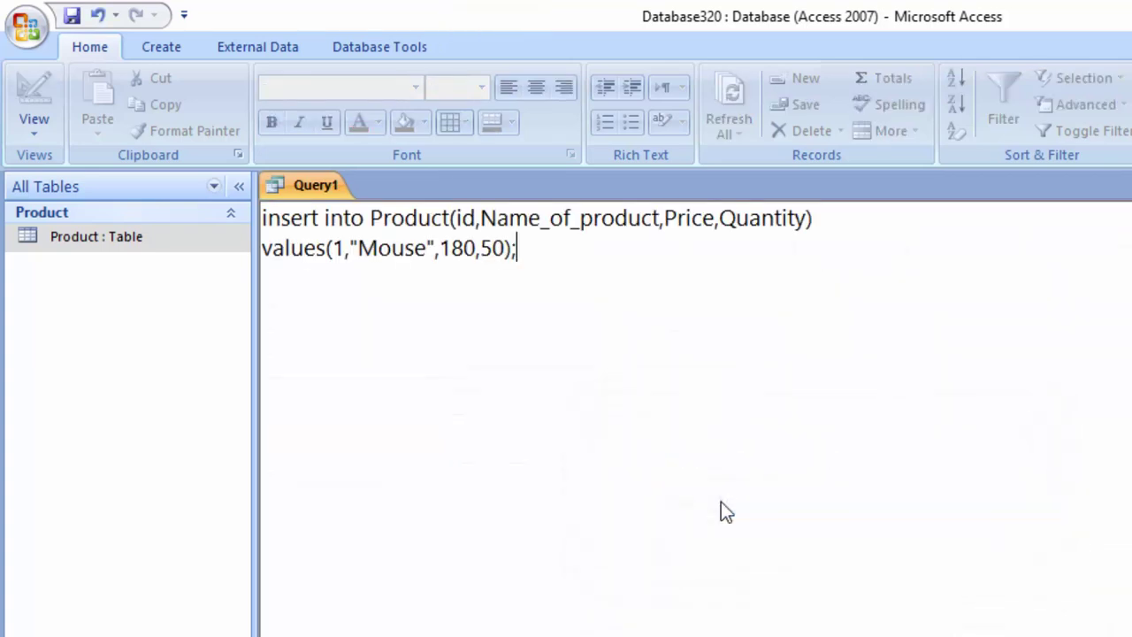
- Run the INSERT query, confirm the append, and check the Mouse row in Product
drag(528, 249, 164, 203)
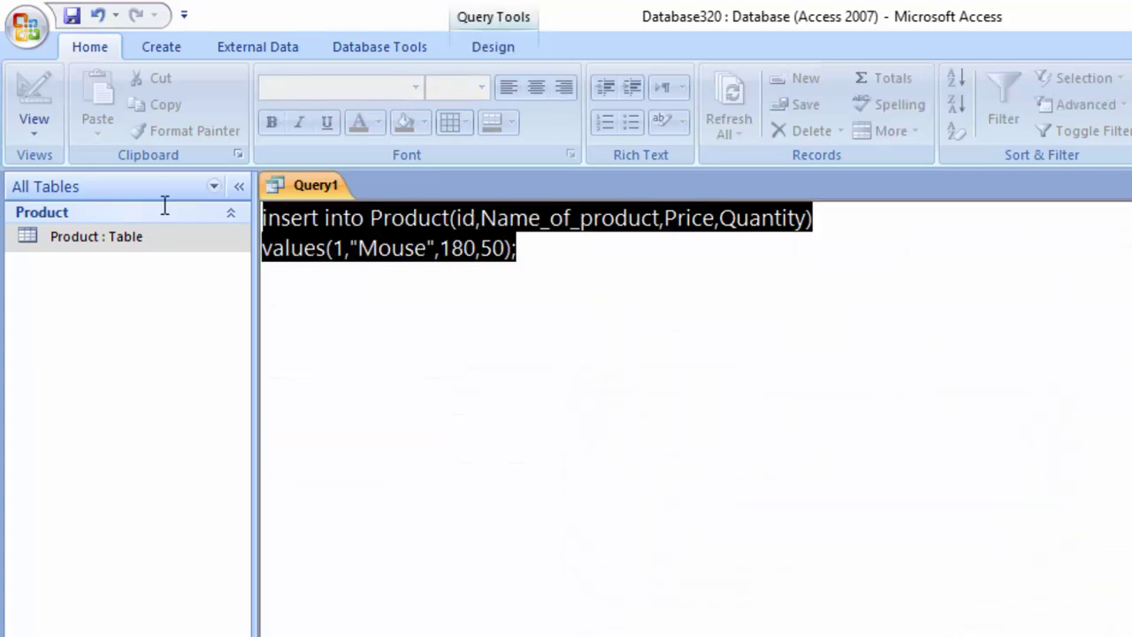
click(473, 46)
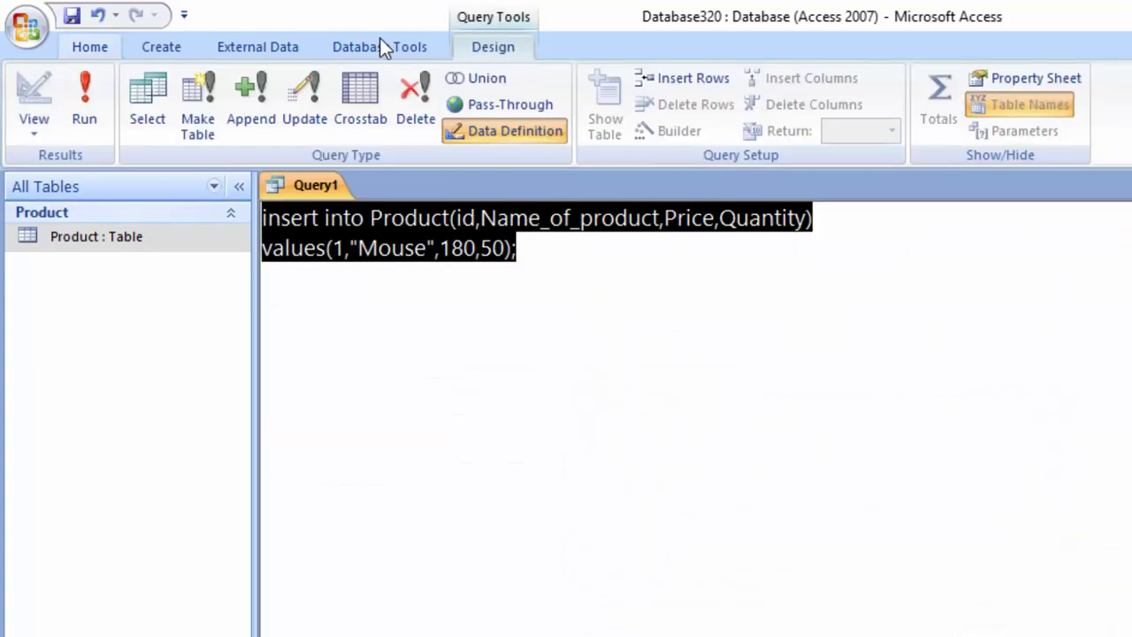
click(82, 105)
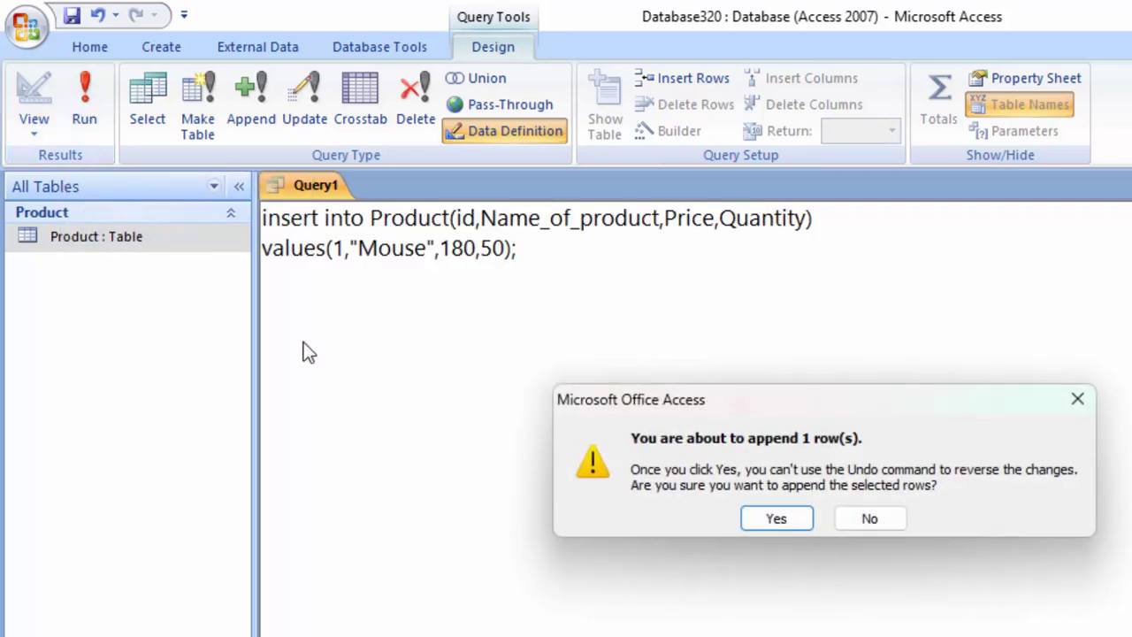
drag(730, 386, 591, 305)
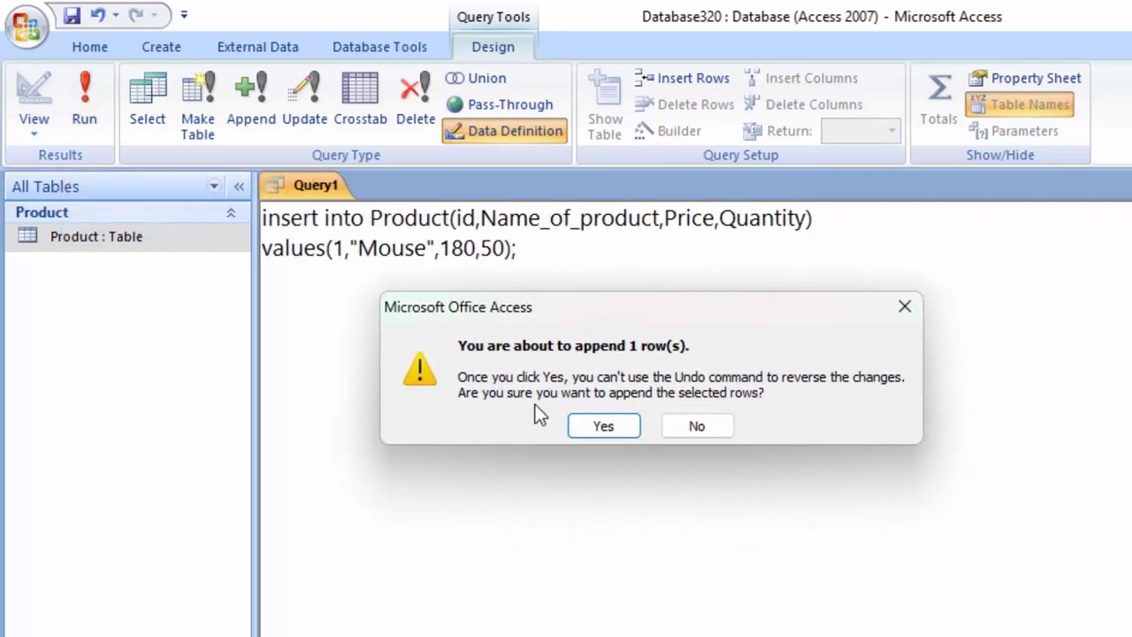
click(599, 432)
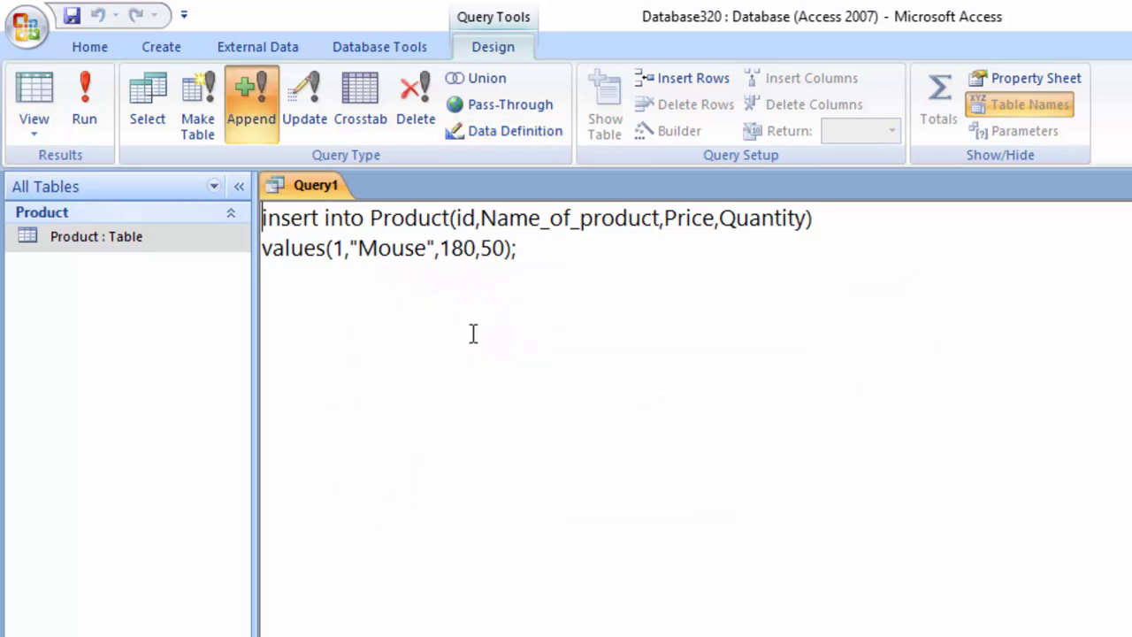
double_click(169, 234)
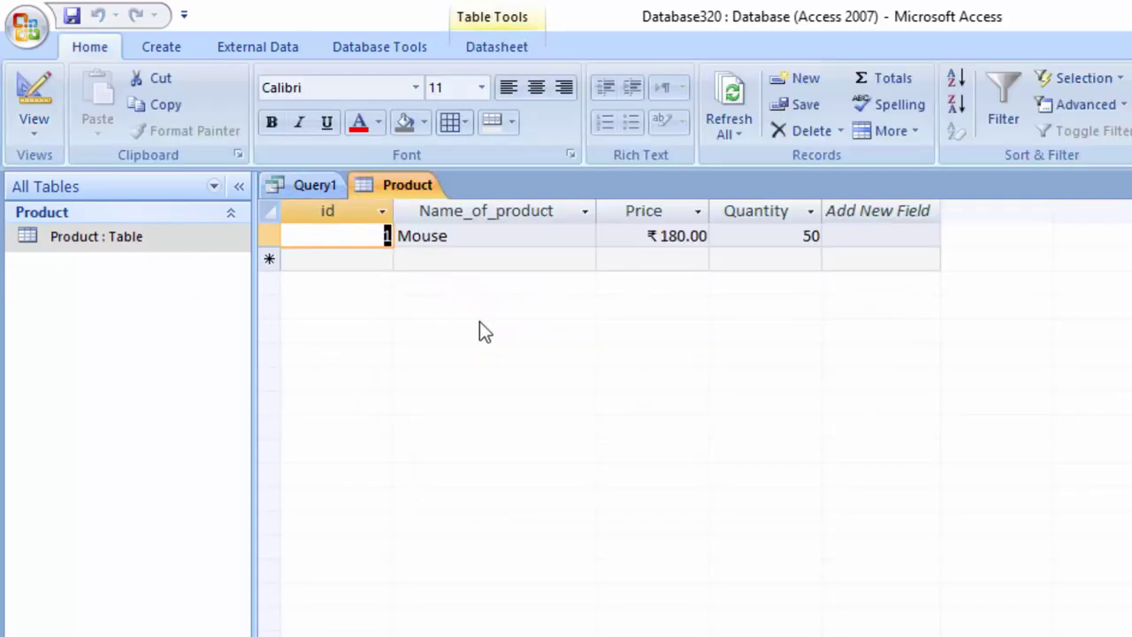
click(314, 188)
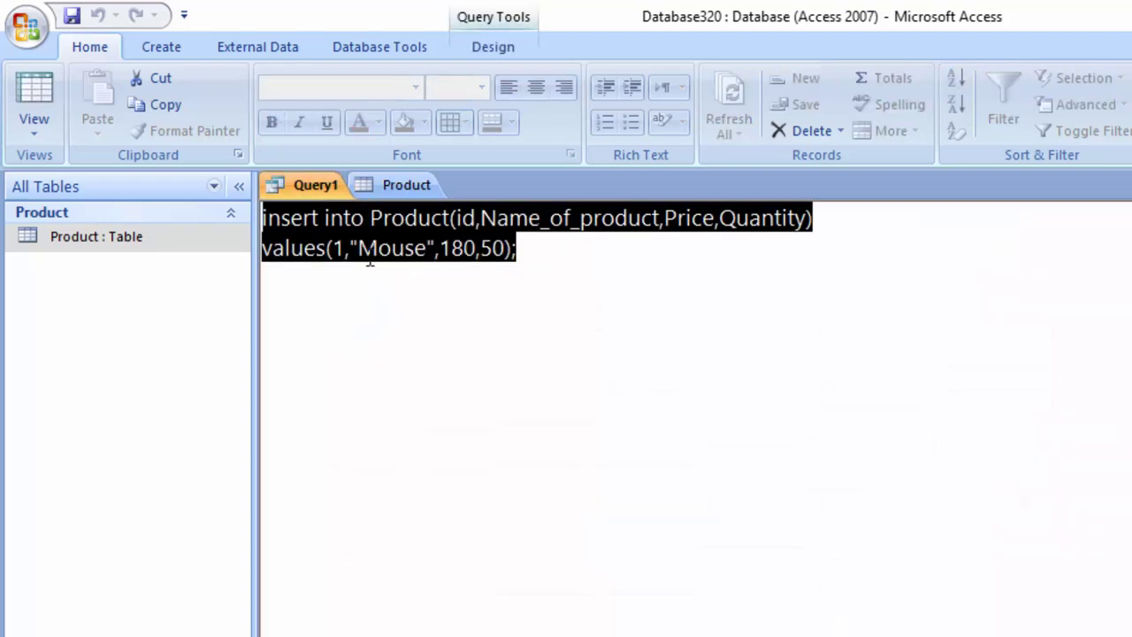
- Change the INSERT's id value to 2 and the product name to Keyboard
click(345, 257)
key(BackSpace)
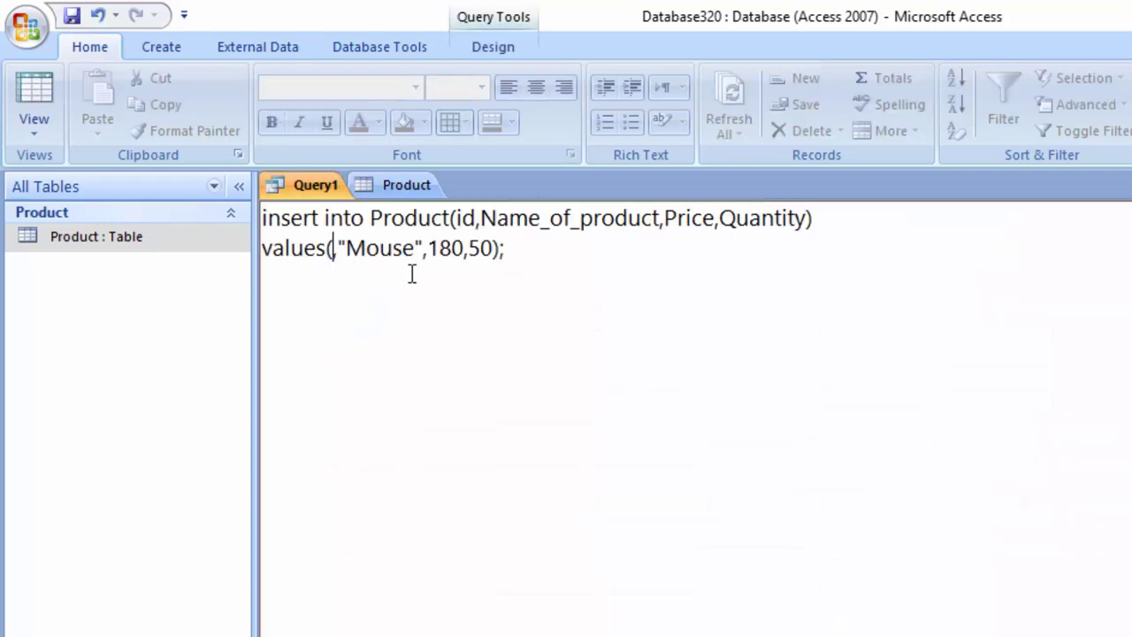
text(2)
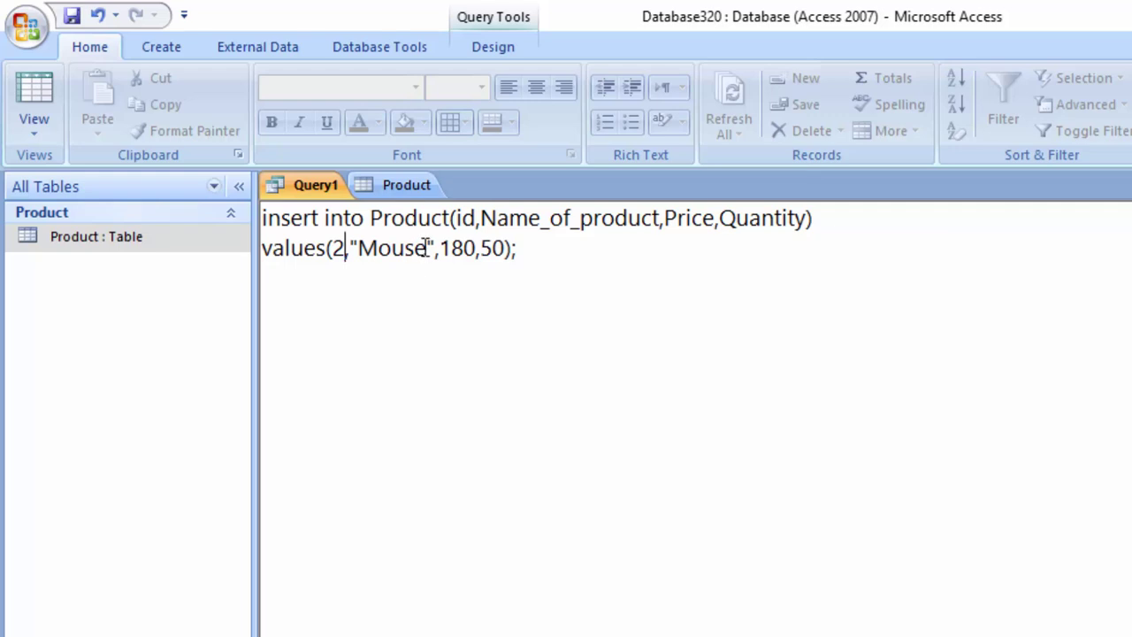
click(428, 247)
key(BackSpace)
key(BackSpace)
key(BackSpace)
key(BackSpace)
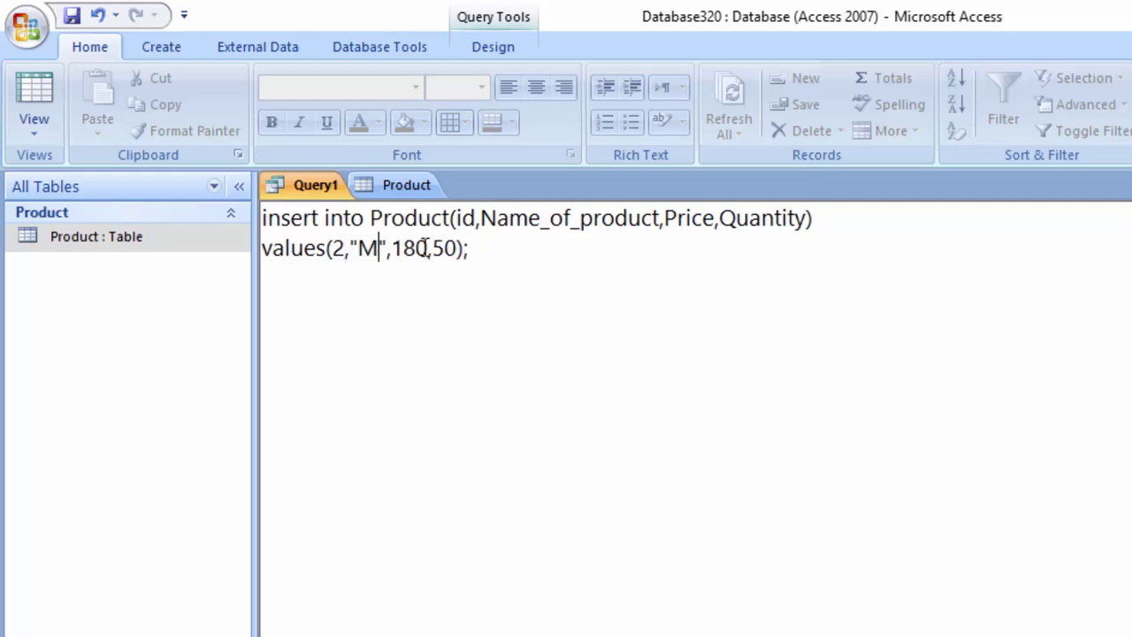
key(BackSpace)
text(K)
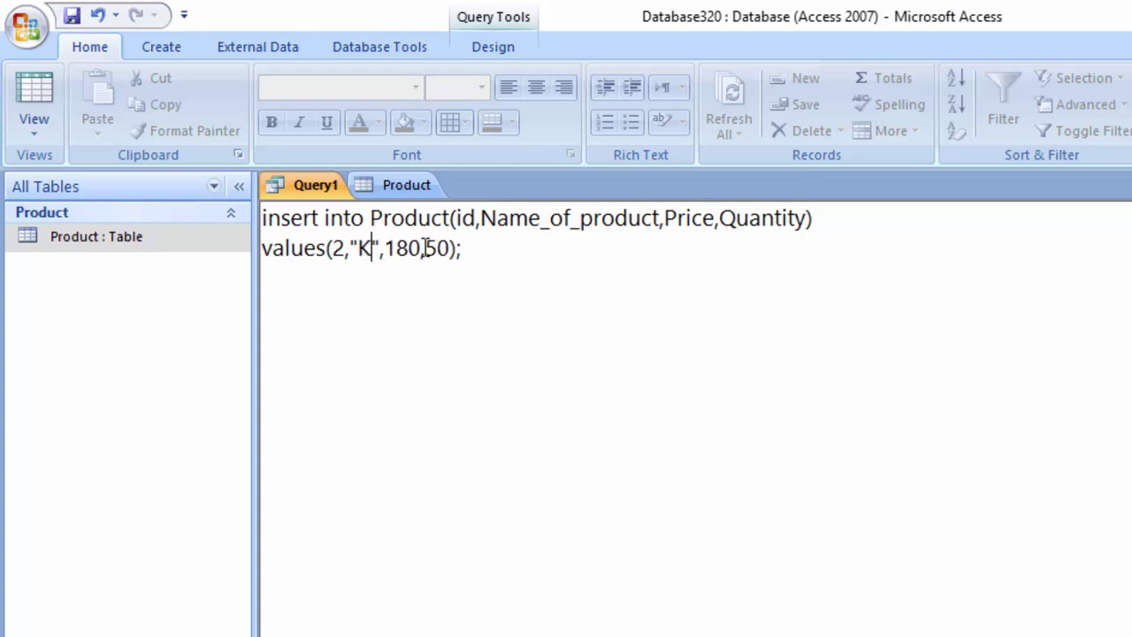
text(eyboa)
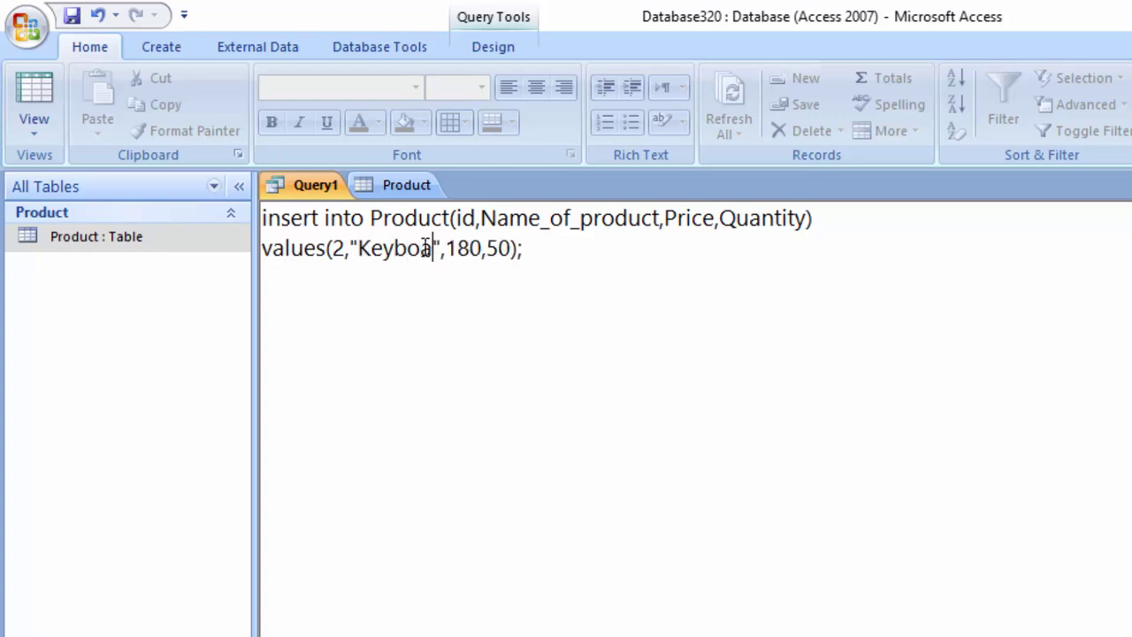
text(rd)
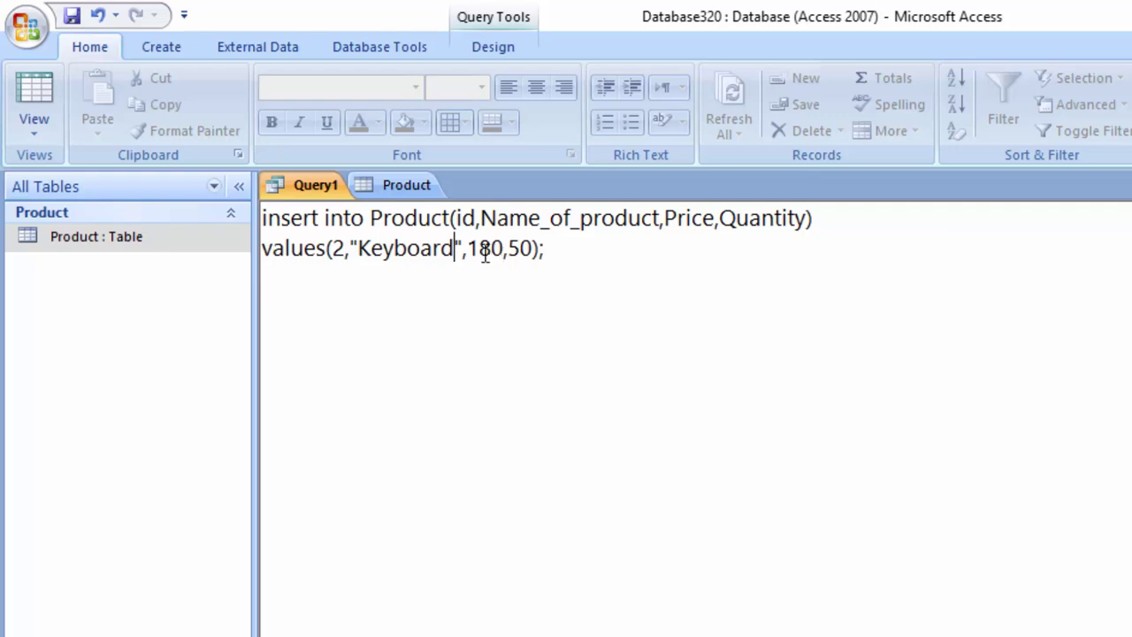
- Change the price to 380 and the quantity to 100, then select the whole statement
click(479, 252)
key(BackSpace)
text(3)
key(Right)
key(Right)
key(Right)
key(BackSpace)
text(1)
text(0)
click(562, 273)
key(ctrl+a)
- Close the Product datasheet, run the Keyboard INSERT and confirm the one-row append
right_click(389, 186)
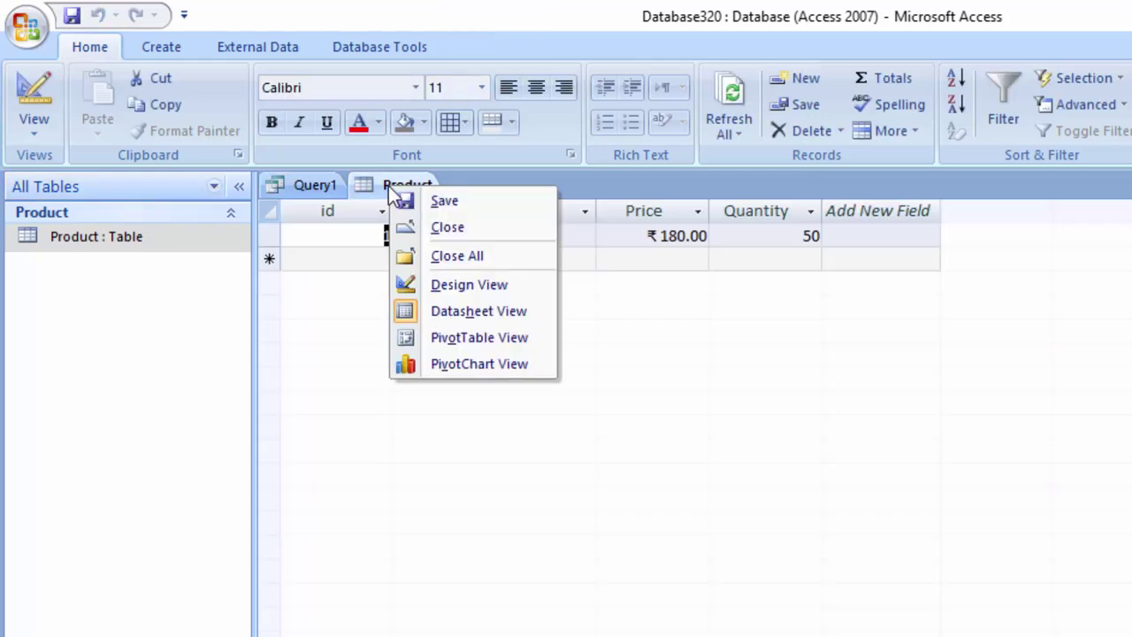
click(442, 228)
click(492, 46)
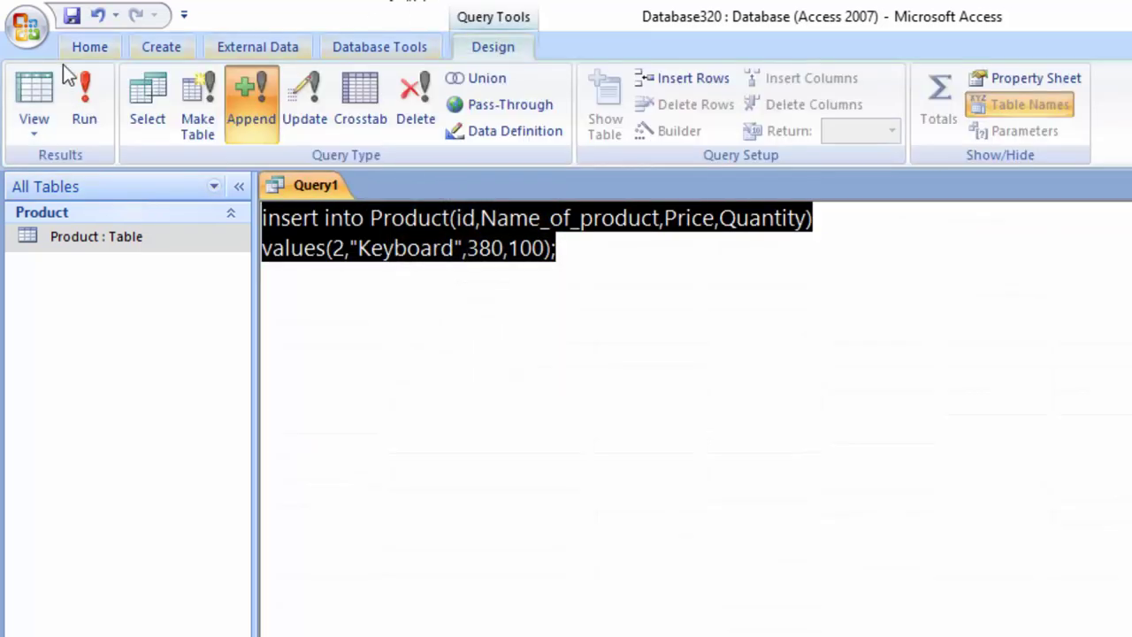
click(84, 97)
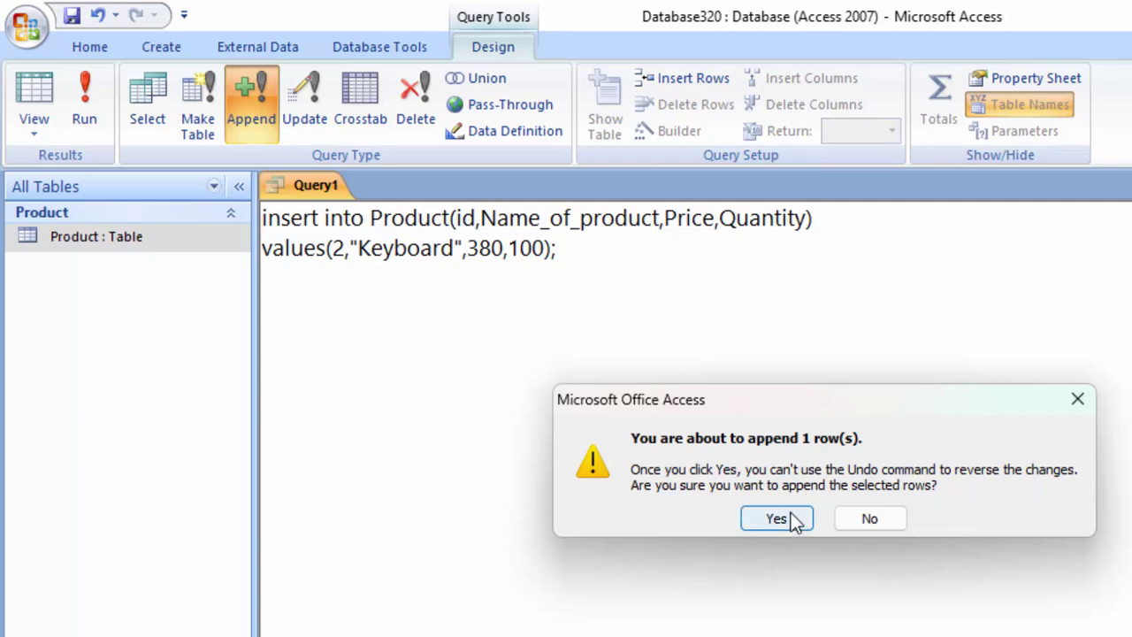
click(777, 519)
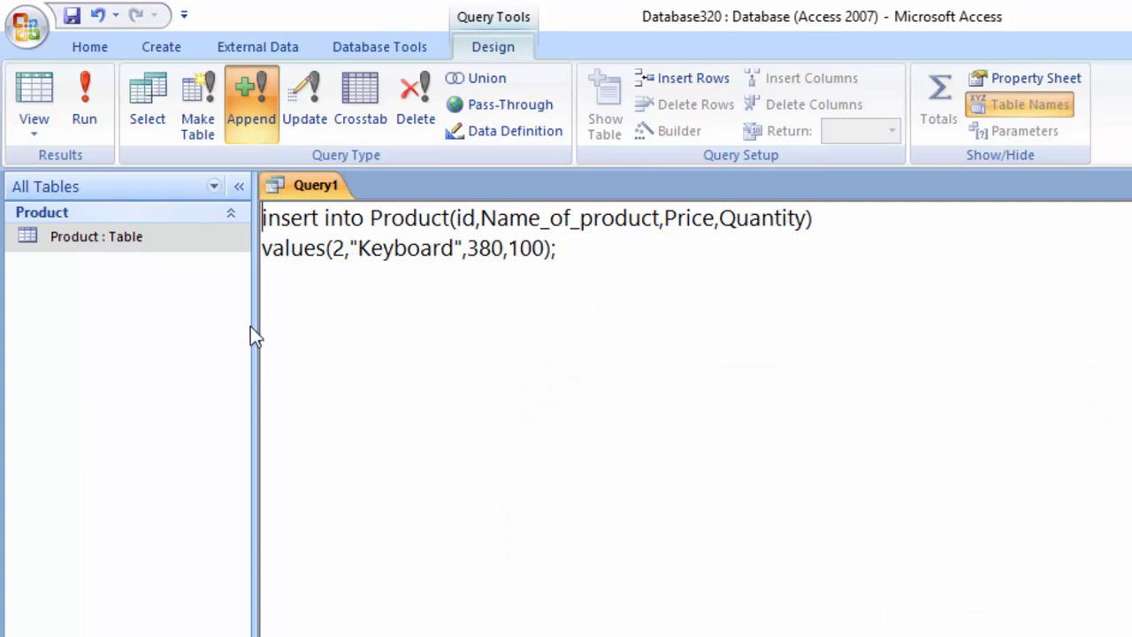
- Change the INSERT's id value to 3 and the product name to CPU
click(344, 249)
key(BackSpace)
text(3)
click(453, 249)
key(BackSpace)
key(BackSpace)
key(BackSpace)
key(BackSpace)
key(BackSpace)
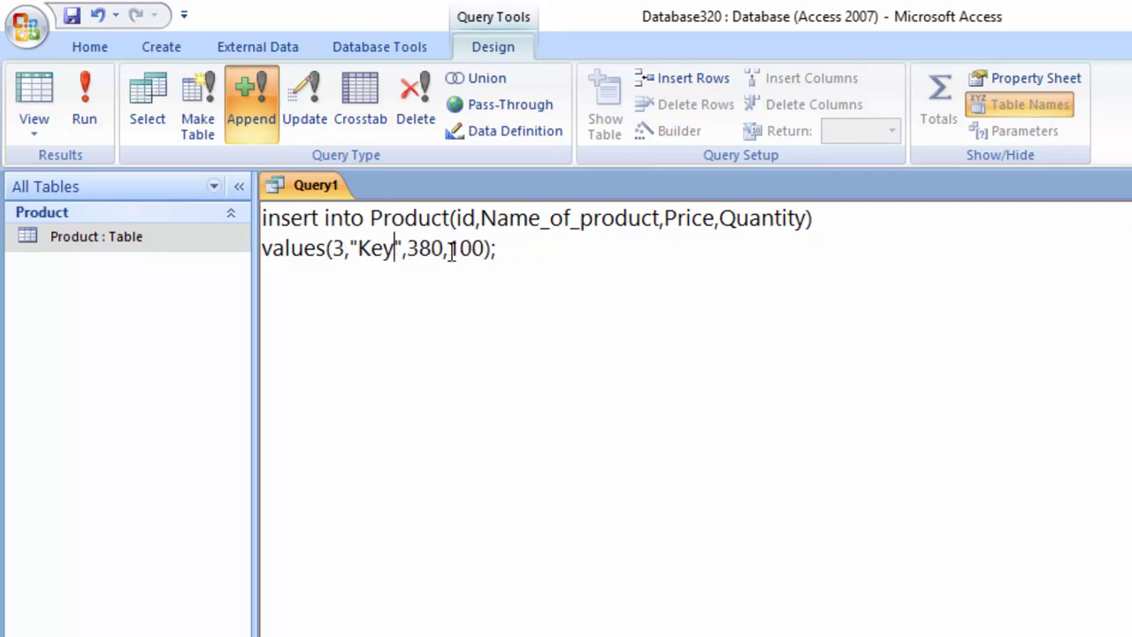
key(BackSpace)
key(BackSpace)
key(BackSpace)
text(C)
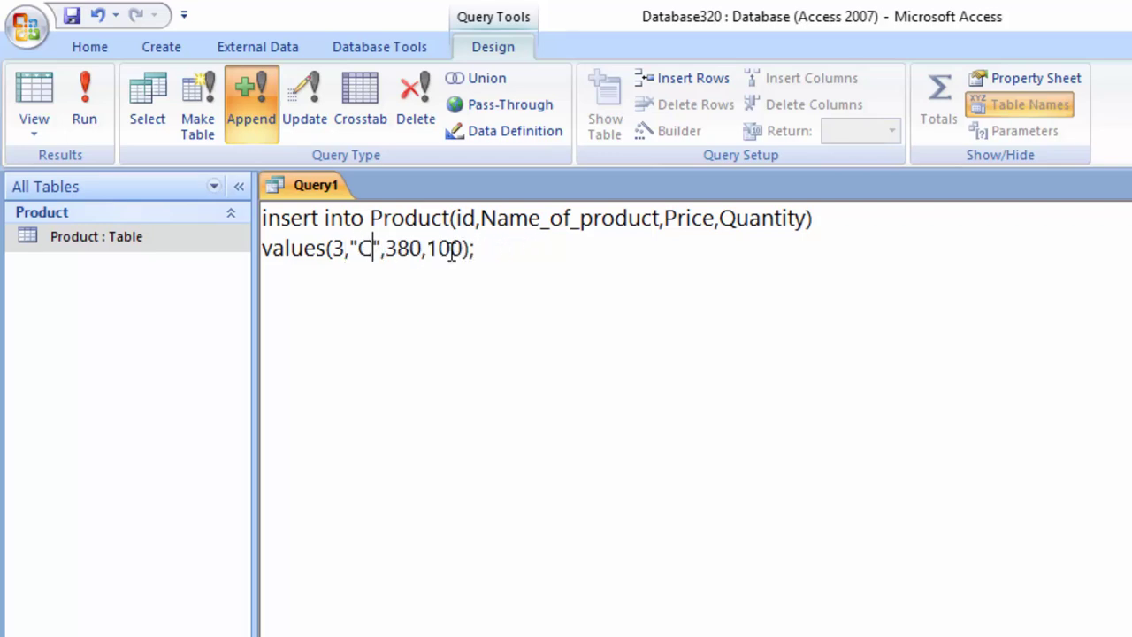
text(PU)
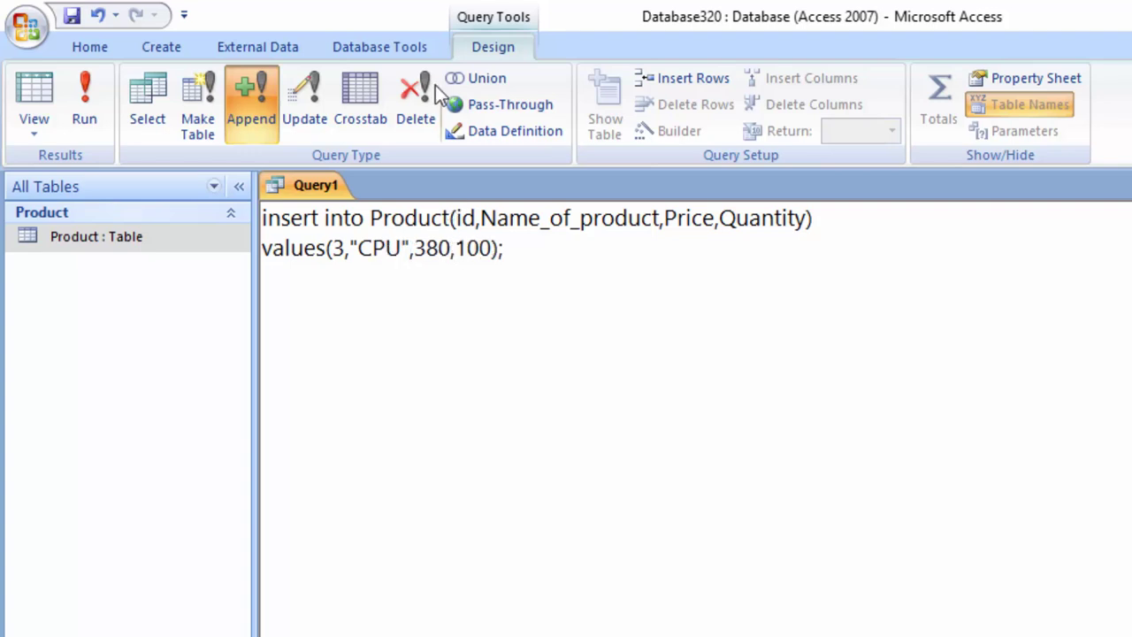
- Set the price to 30 and the quantity to 31000
click(439, 248)
key(BackSpace)
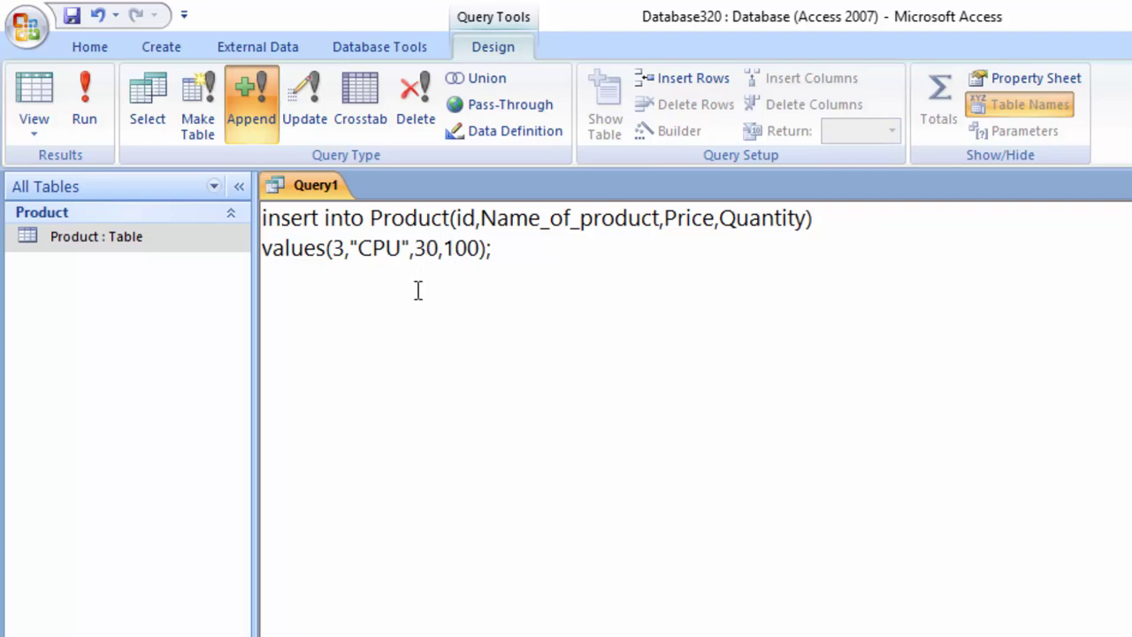
click(444, 248)
text(3)
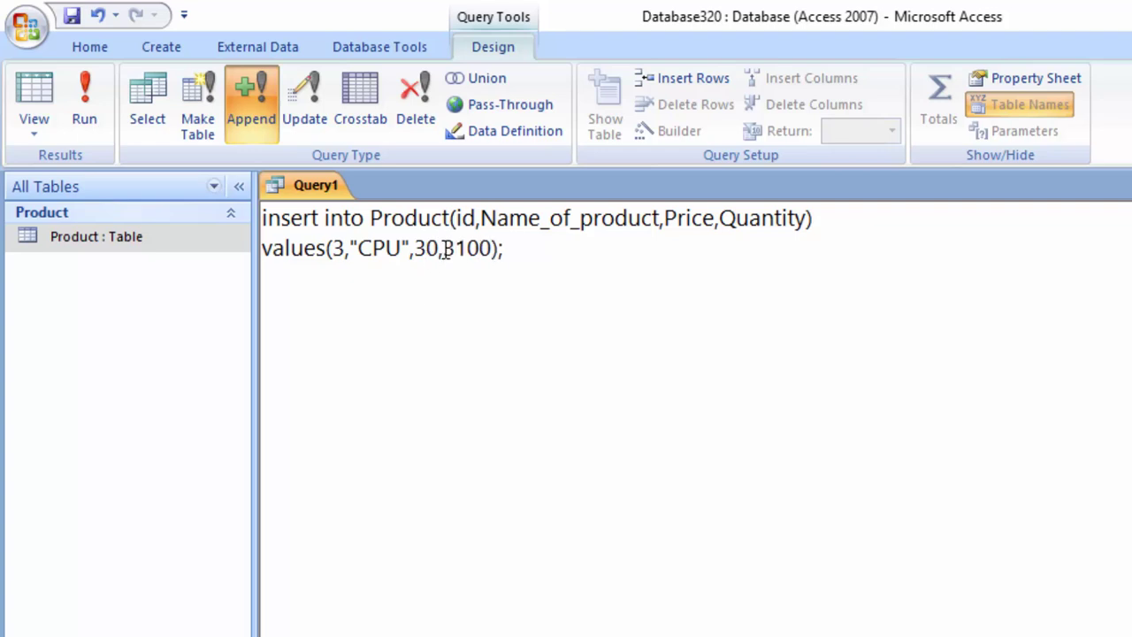
text(0)
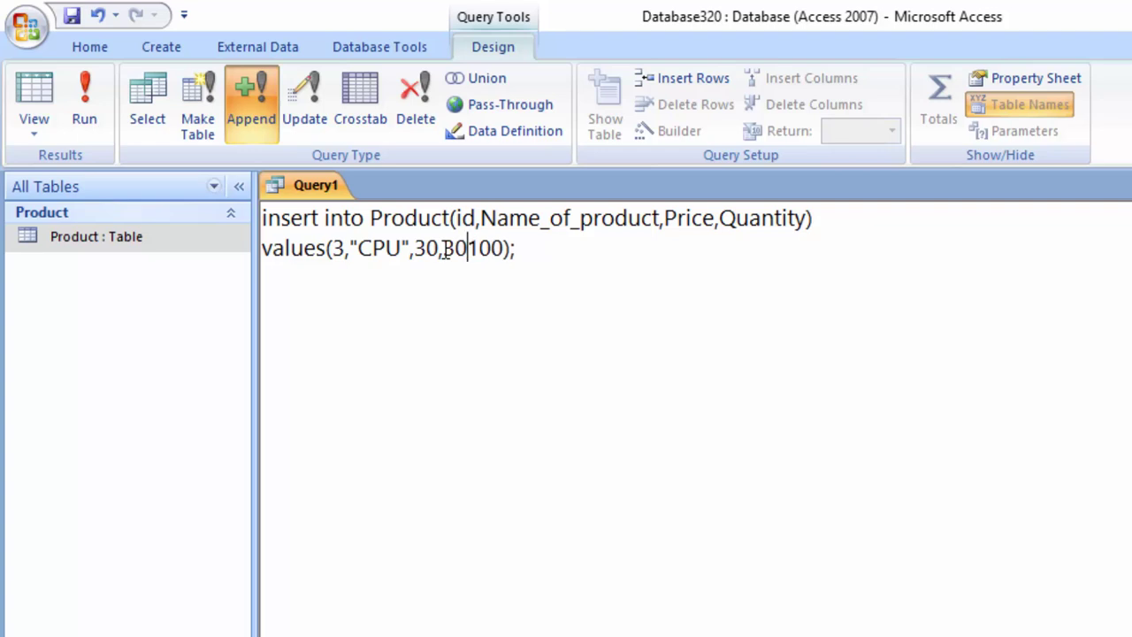
key(BackSpace)
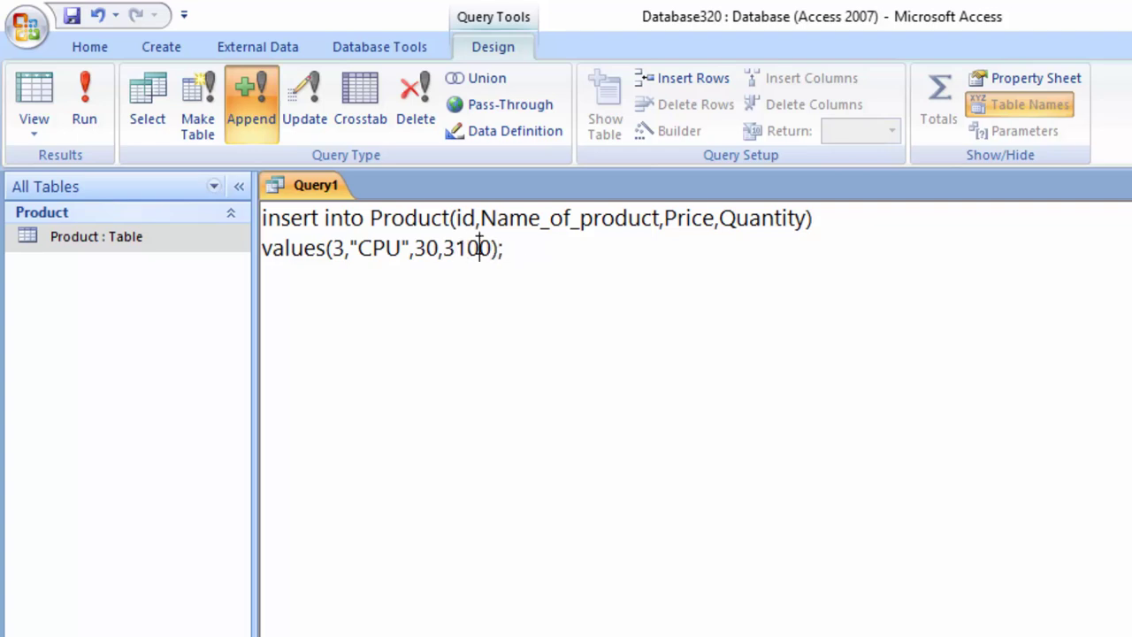
text(0)
- Run the CPU INSERT statement, confirm appending the row, and select the Product table
drag(543, 249, 92, 166)
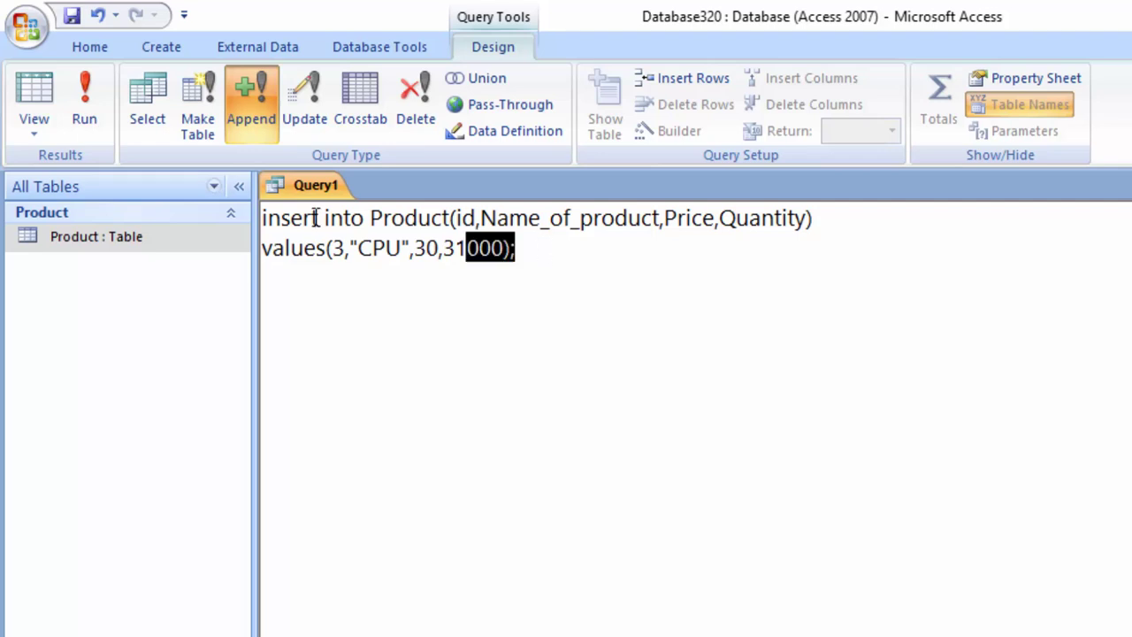
click(100, 117)
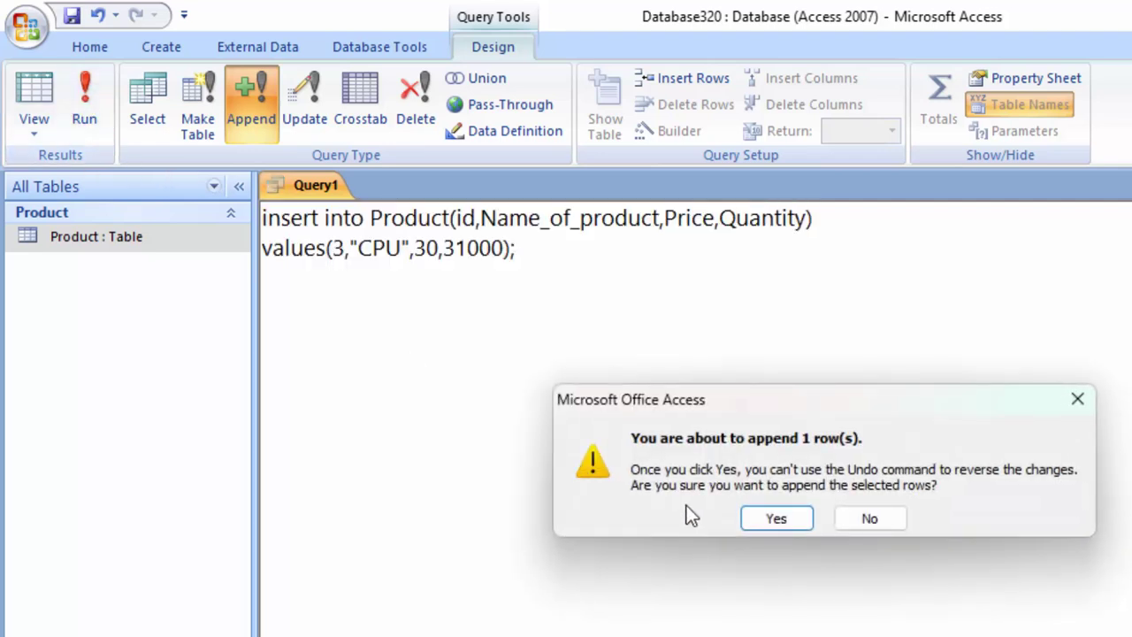
click(765, 520)
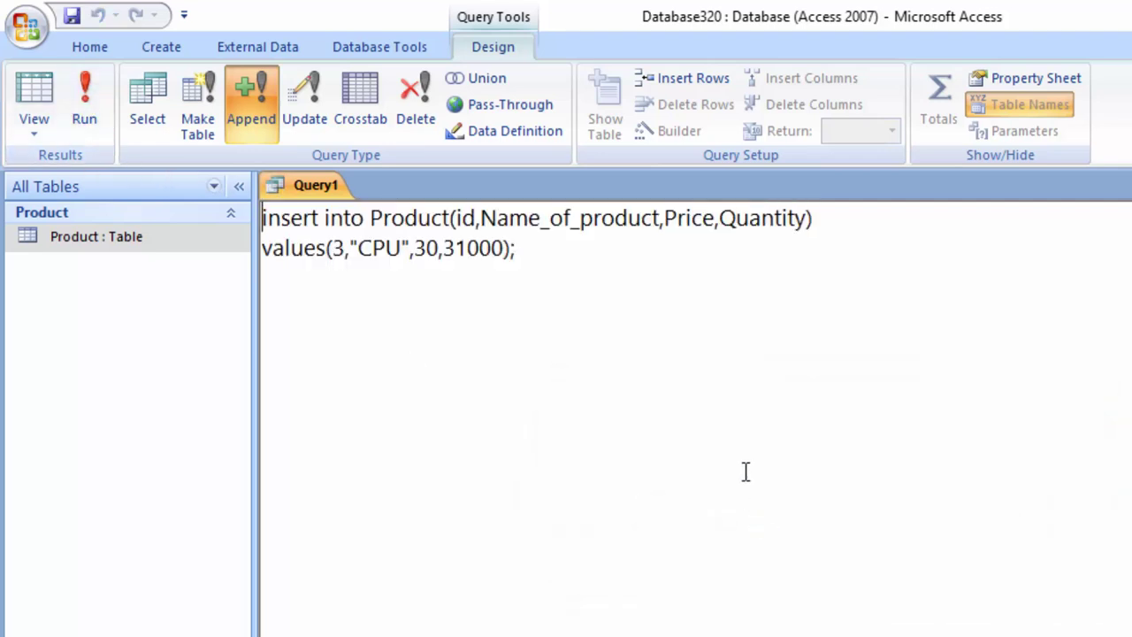
click(181, 241)
- Open the Product table to check the CPU row, then delete the insert statement from Query1
double_click(180, 241)
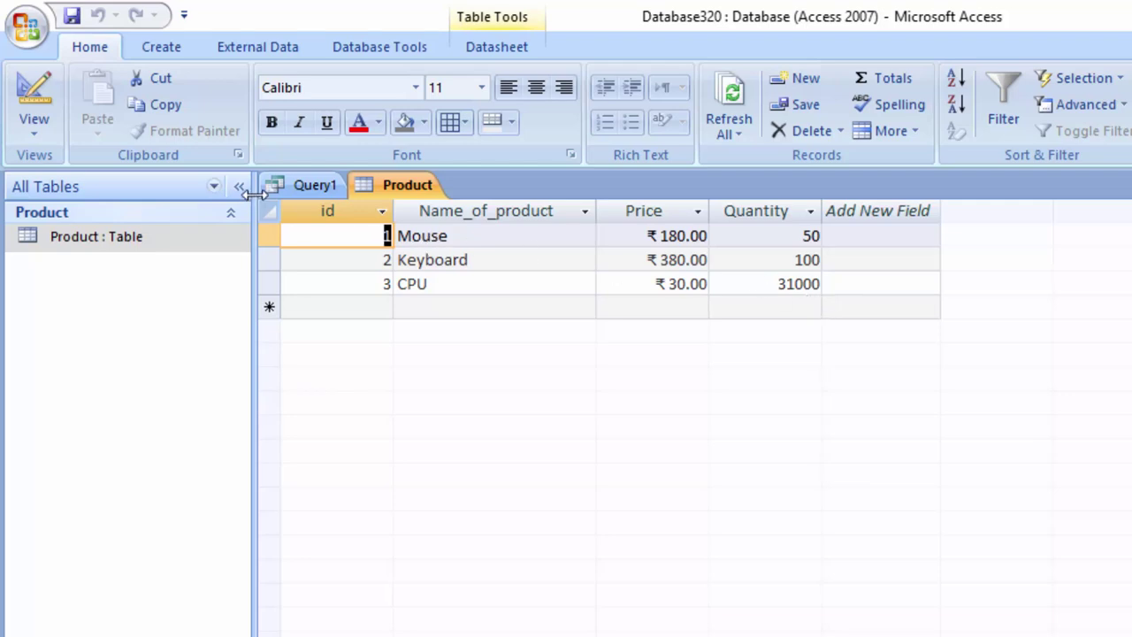
click(298, 182)
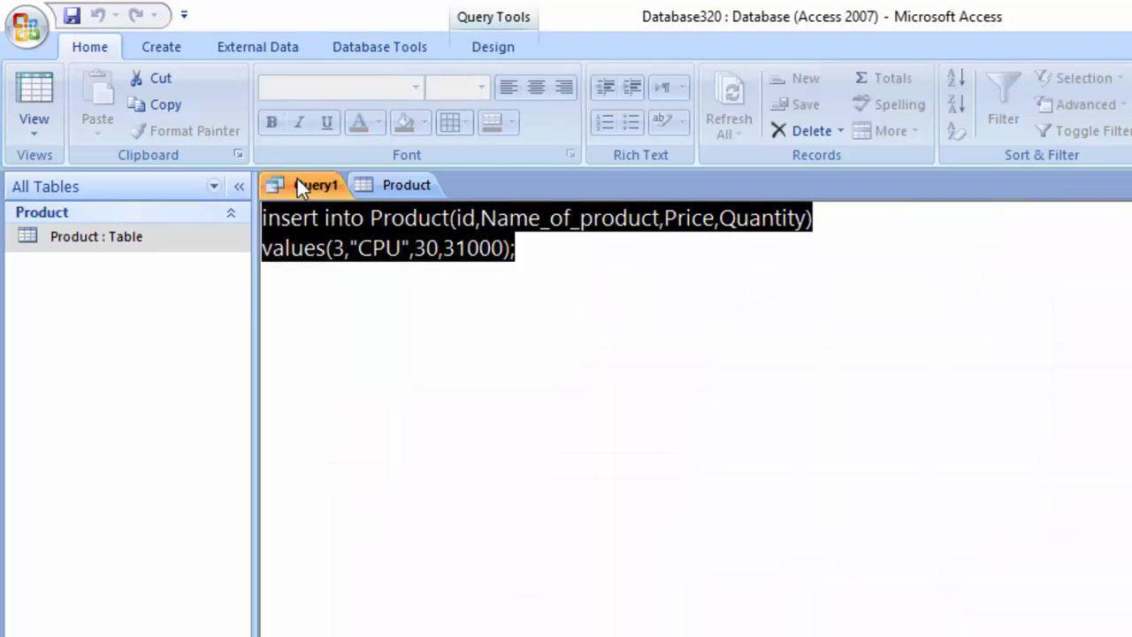
click(515, 249)
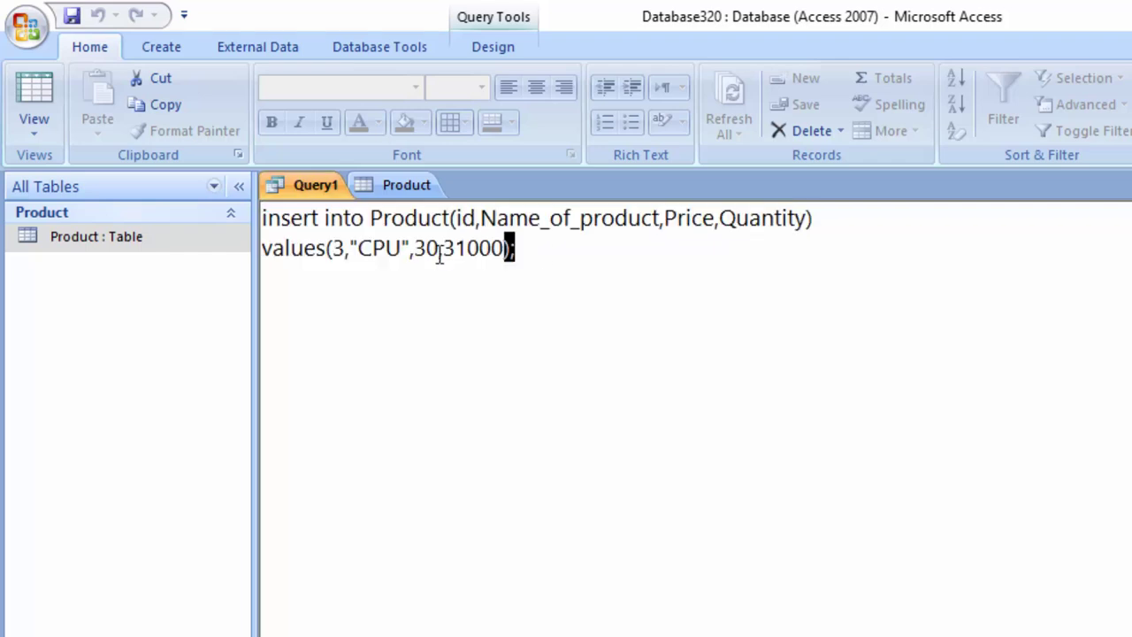
drag(514, 249, 147, 215)
key(Delete)
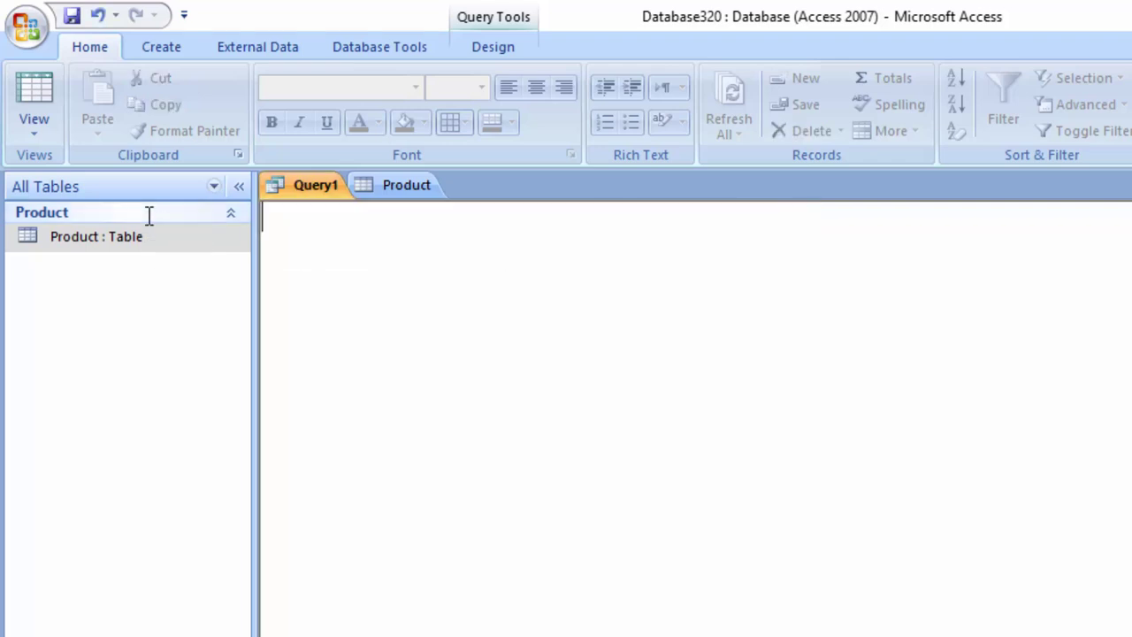
- Close Query1 without saving it
right_click(298, 182)
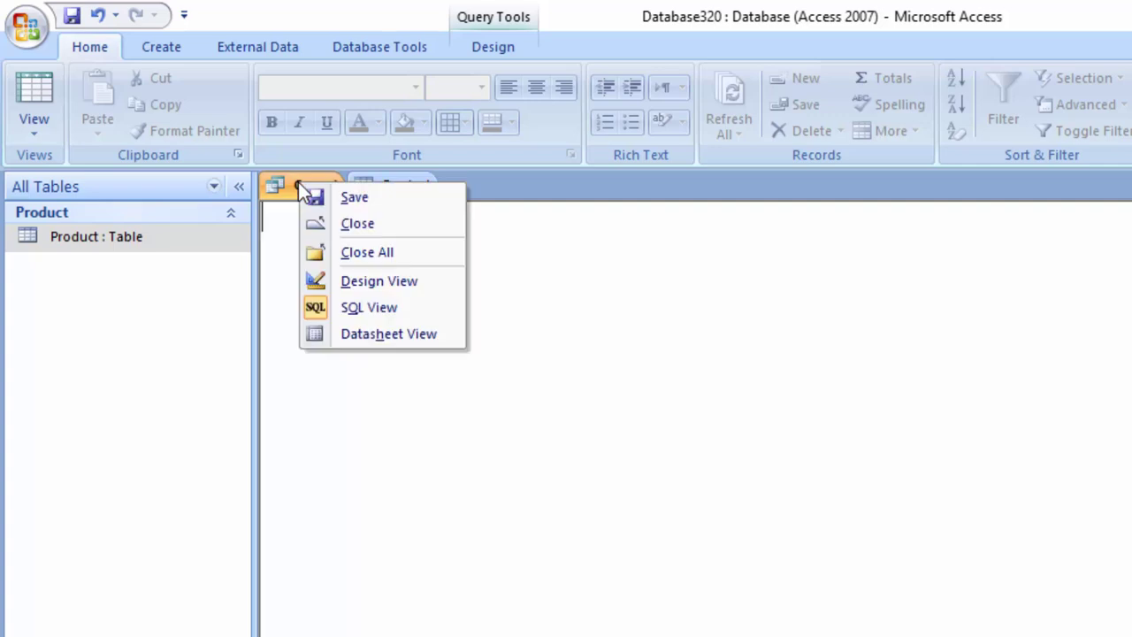
click(358, 224)
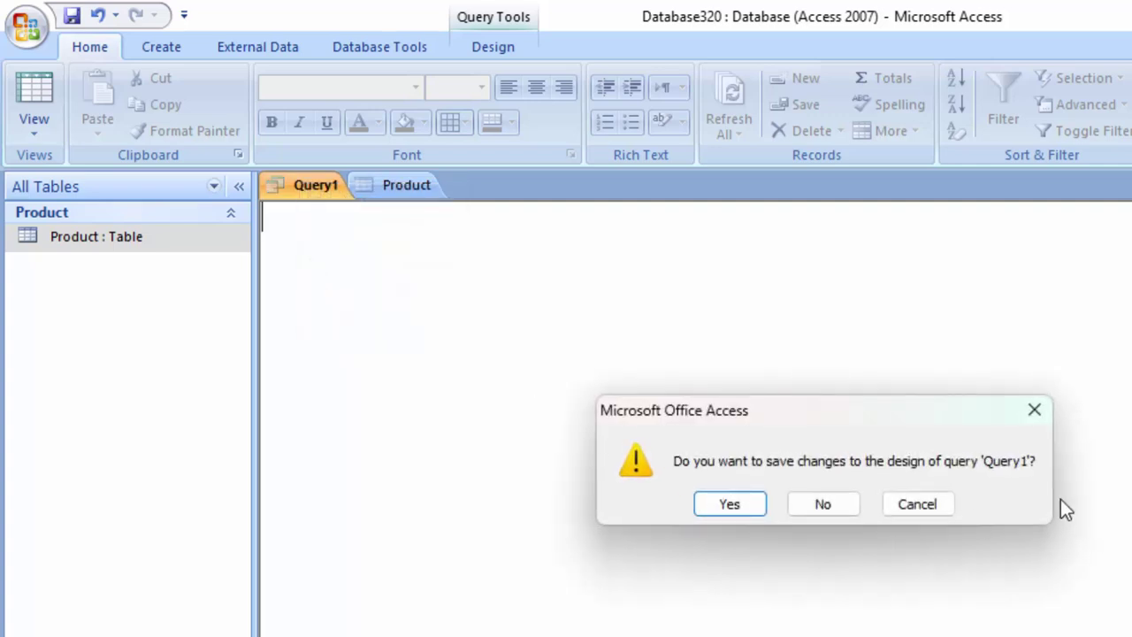
click(845, 503)
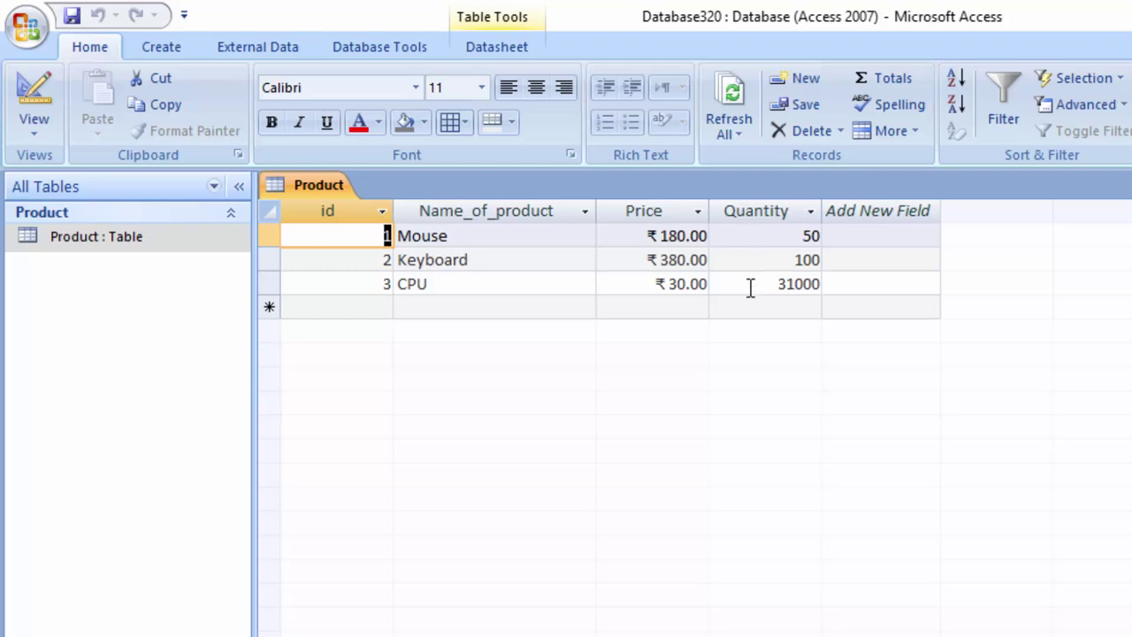
click(153, 48)
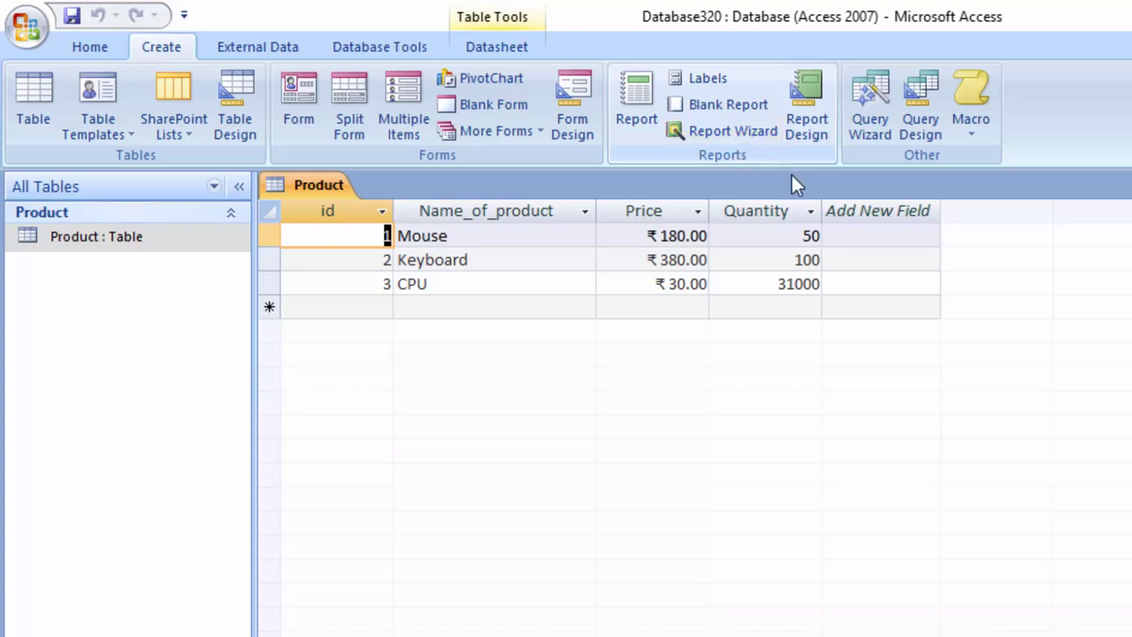
- Start a new query with no tables in SQL View and remove the semicolon after SELECT
click(931, 80)
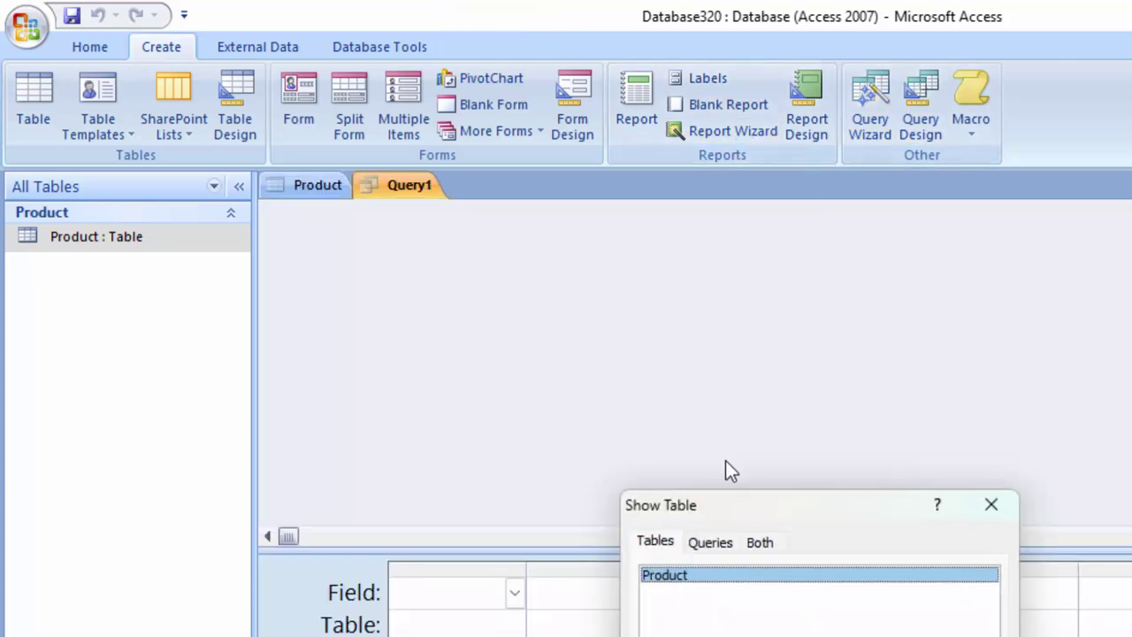
drag(744, 508, 616, 104)
click(814, 434)
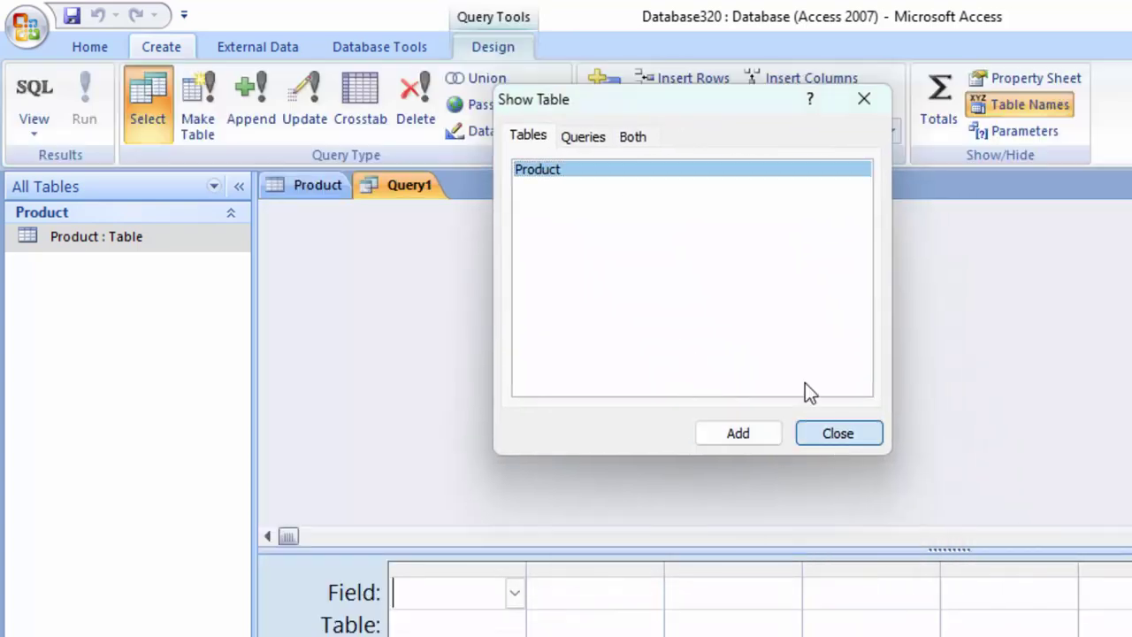
click(48, 97)
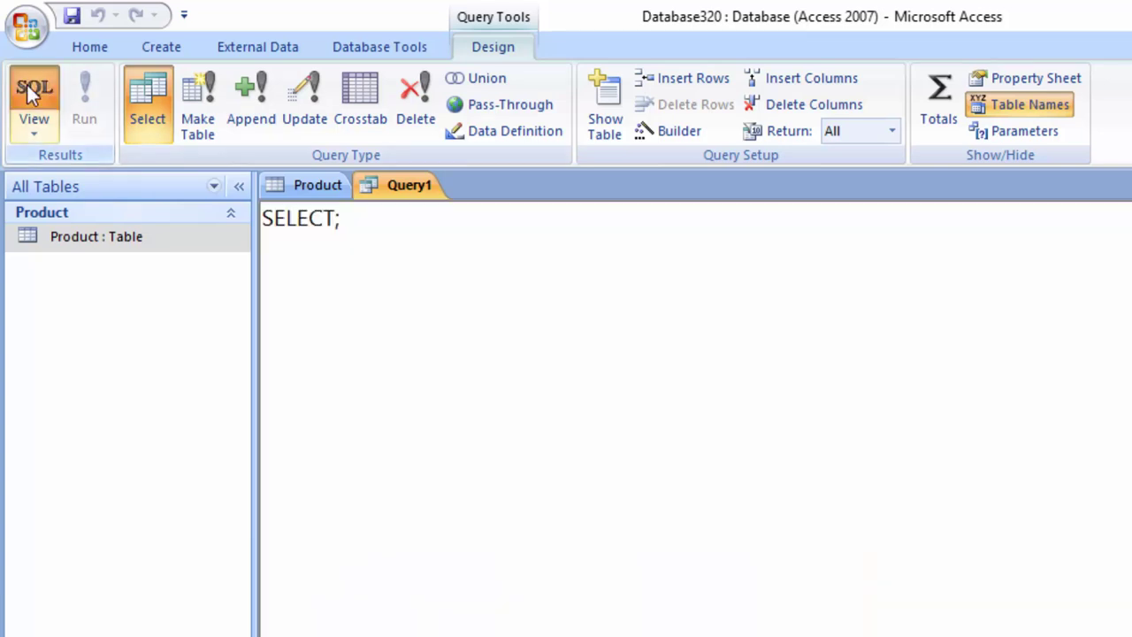
click(368, 215)
key(BackSpace)
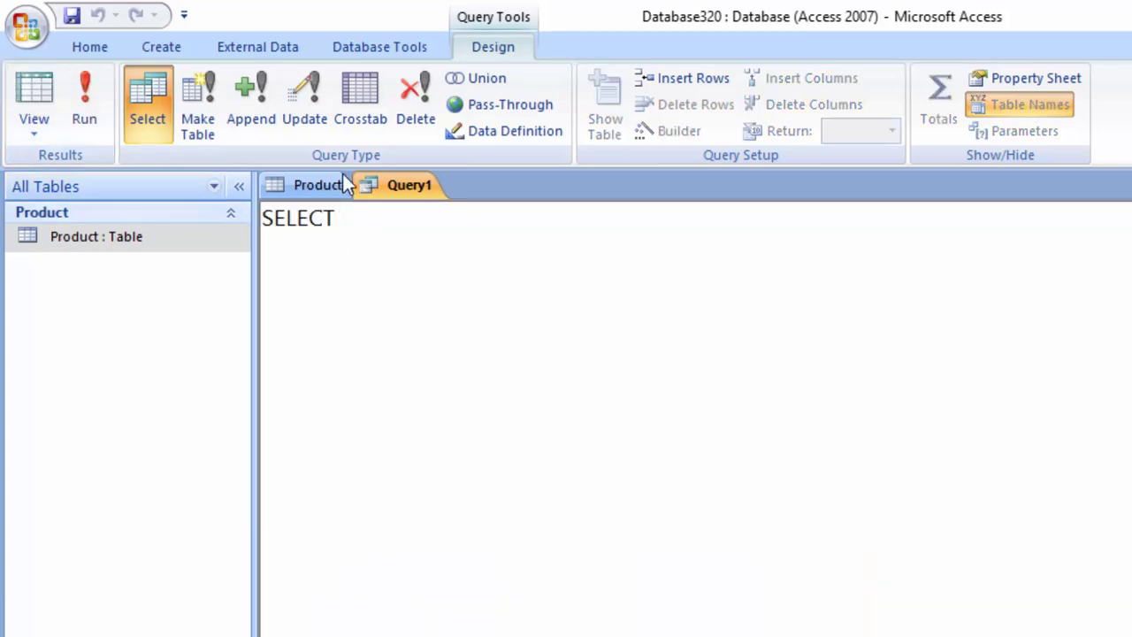
- Type the column list id, Name_of_product, Price, Quantity after SELECT, checking Product's field names
click(339, 184)
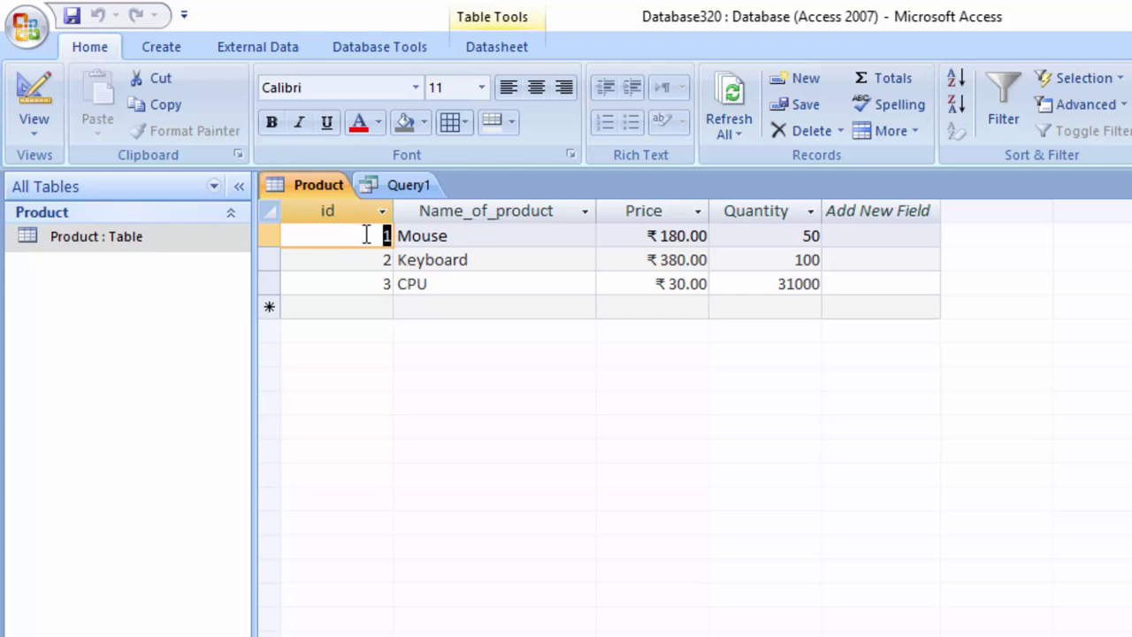
click(396, 186)
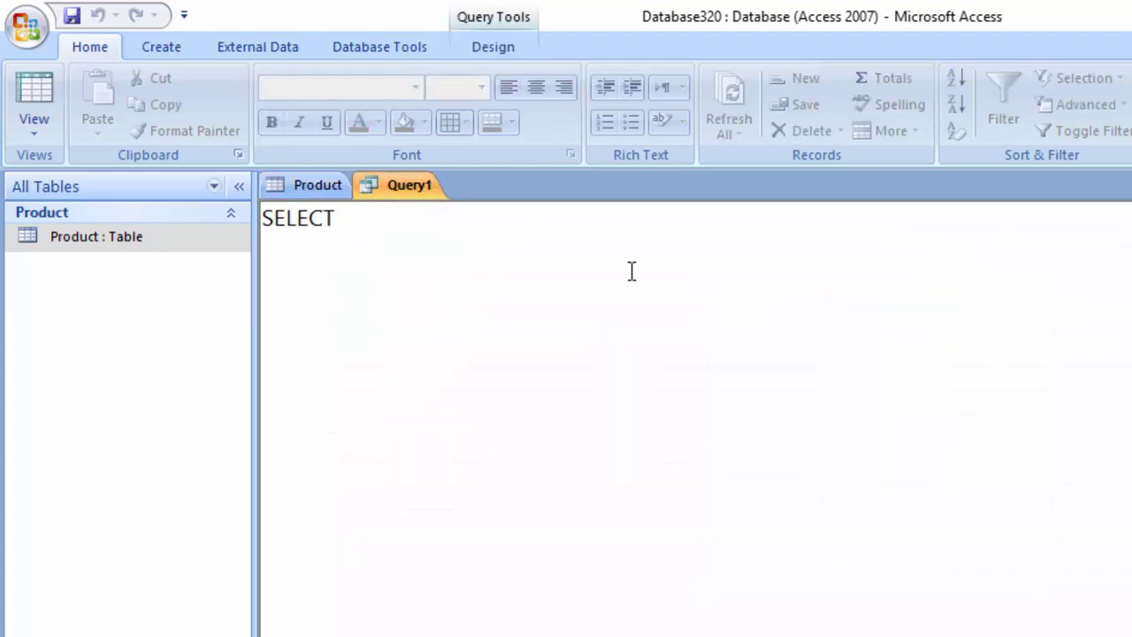
text( id)
text(,Nam)
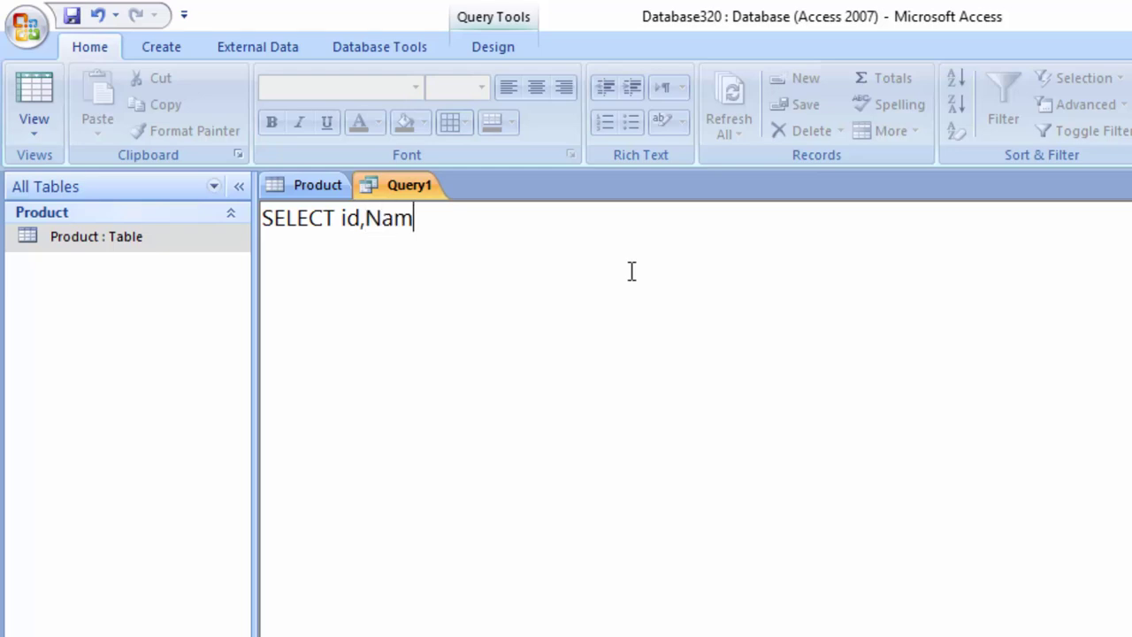
text(e_of)
text(_pr)
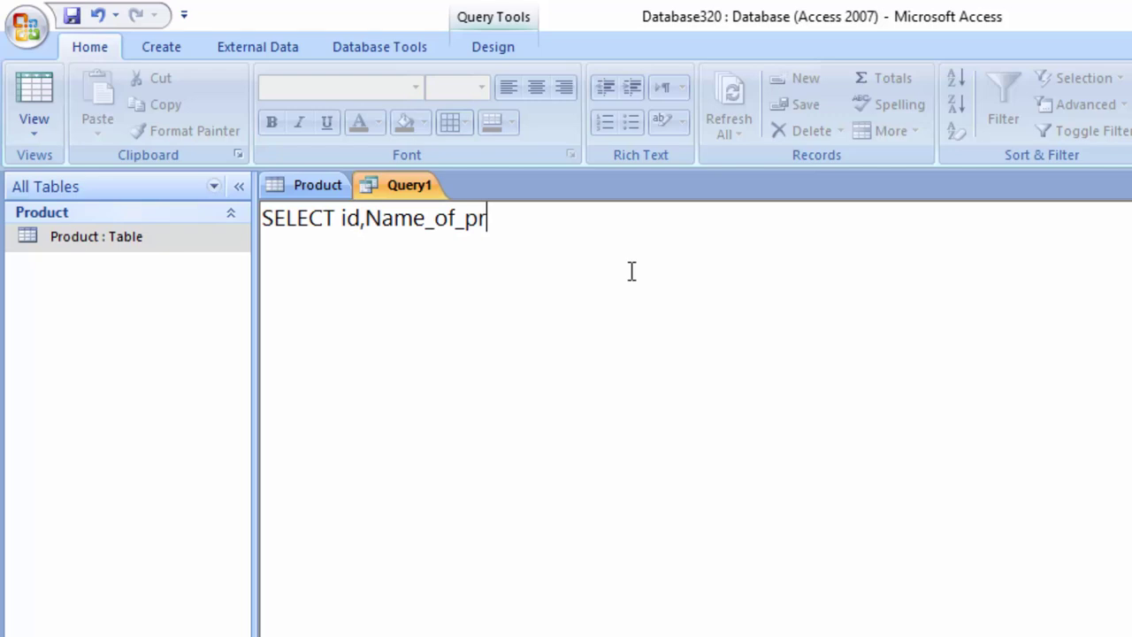
text(oduct)
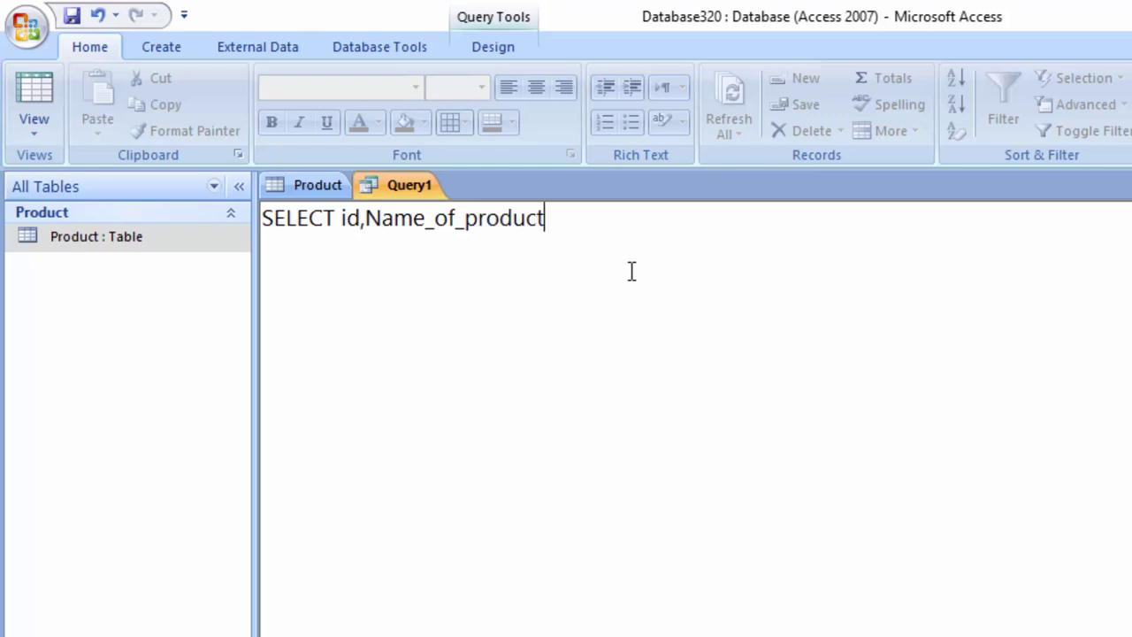
text(,)
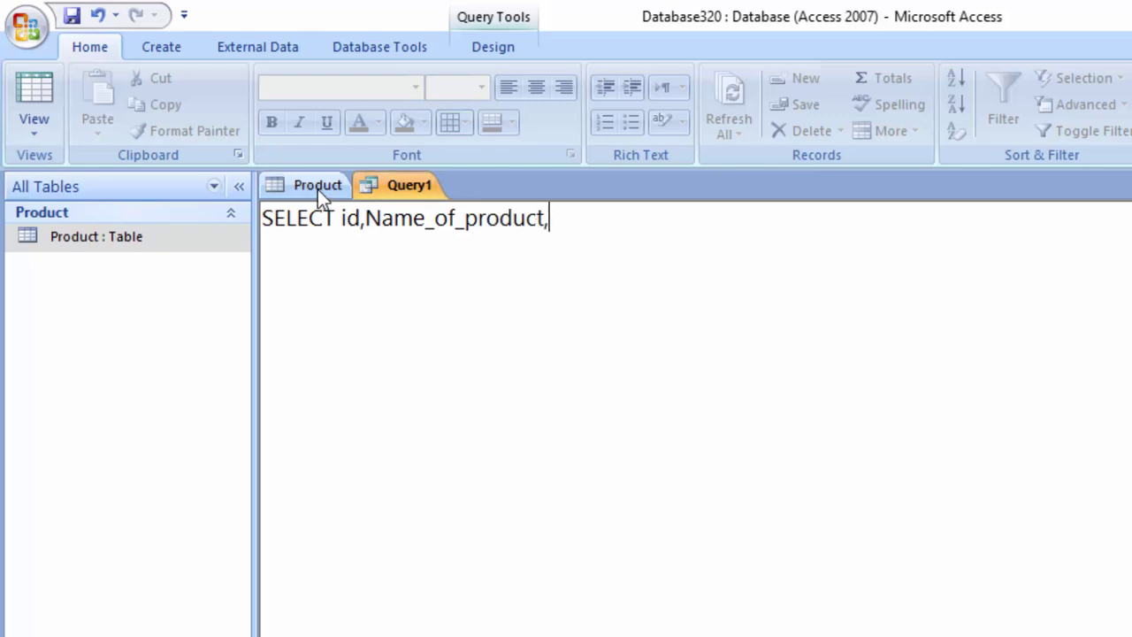
click(317, 190)
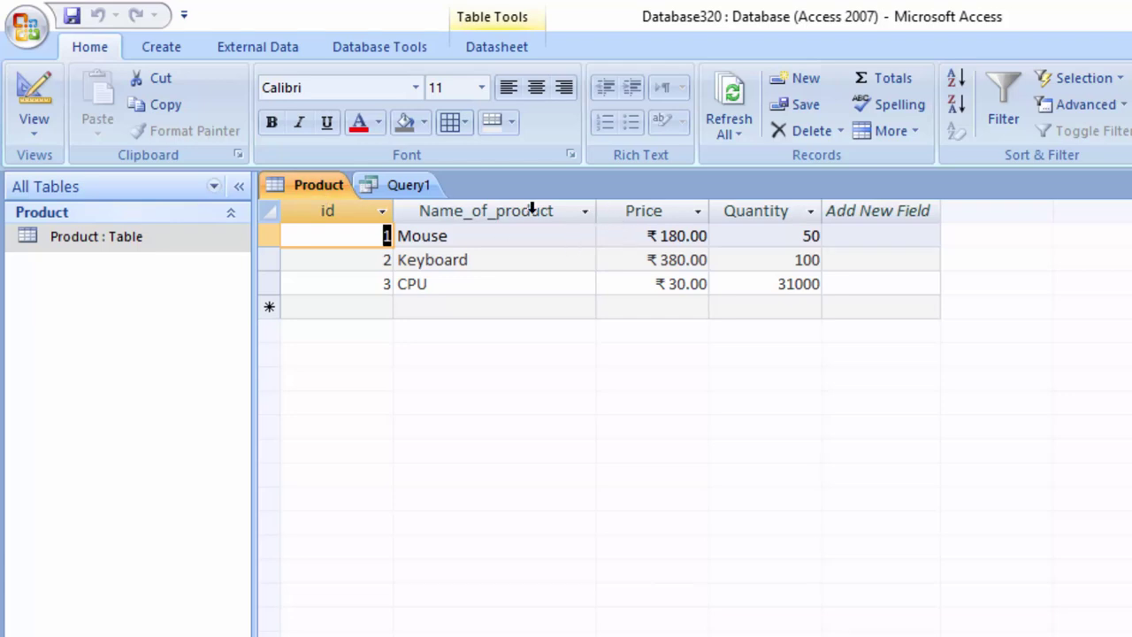
click(408, 186)
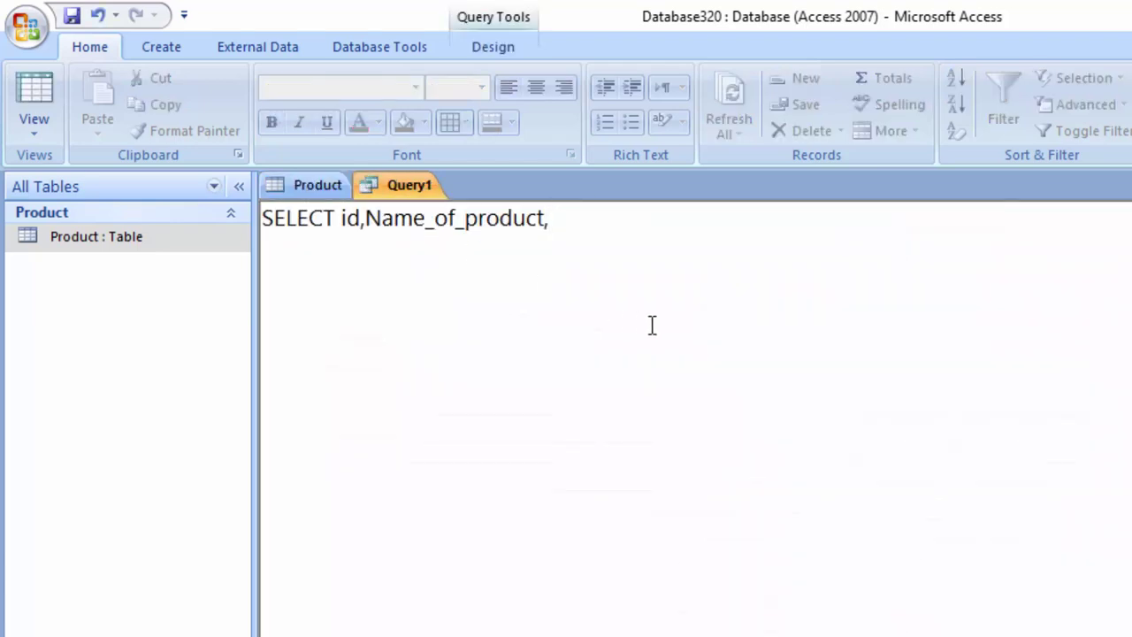
text(Pric)
text(e,Q)
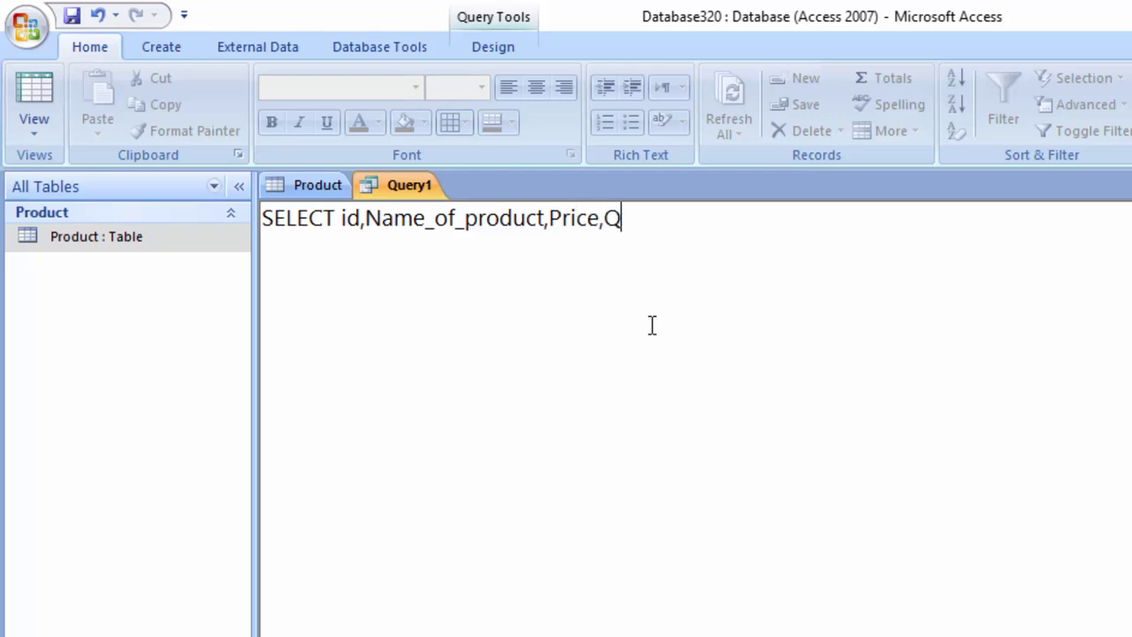
text(uanr)
key(BackSpace)
text(tity)
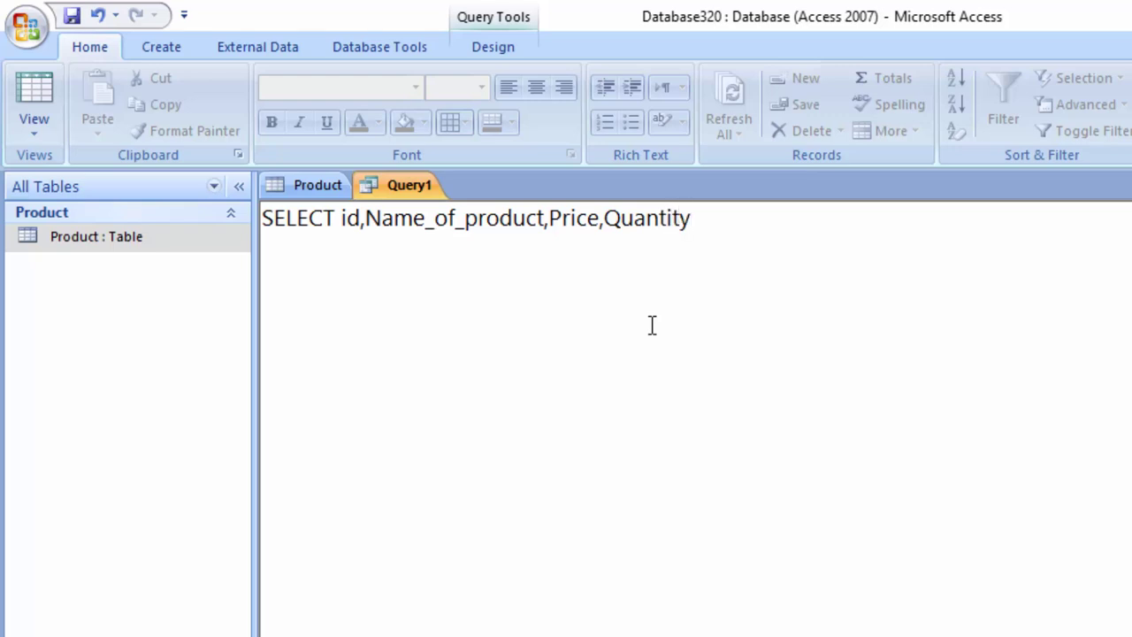
text())
key(BackSpace)
- Add (Price*Quantity) as Total_Price from Product to the SELECT and select the statement
text(,()
text(Pr)
text(ice)
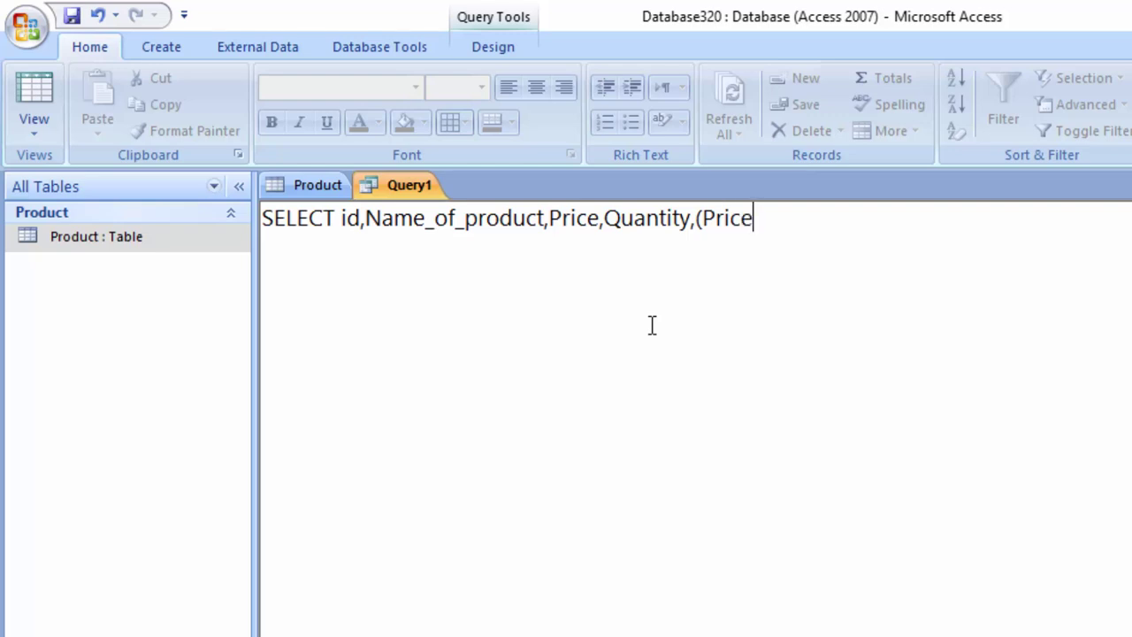
text(*)
text(Qua)
text(ntity)
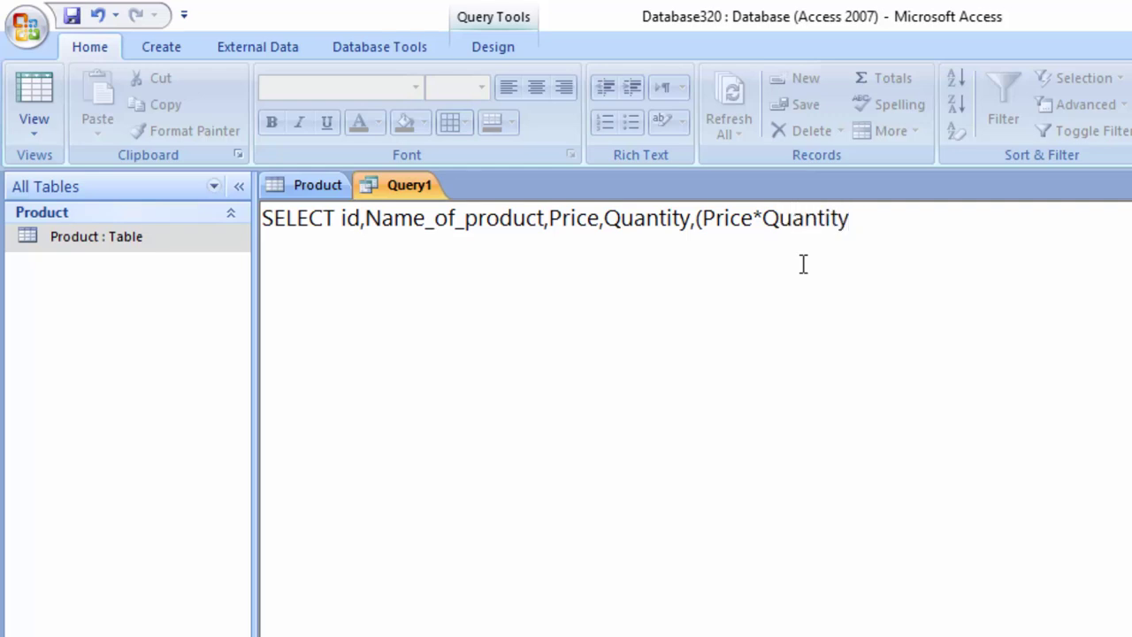
text()a)
text(s T)
text(otal_)
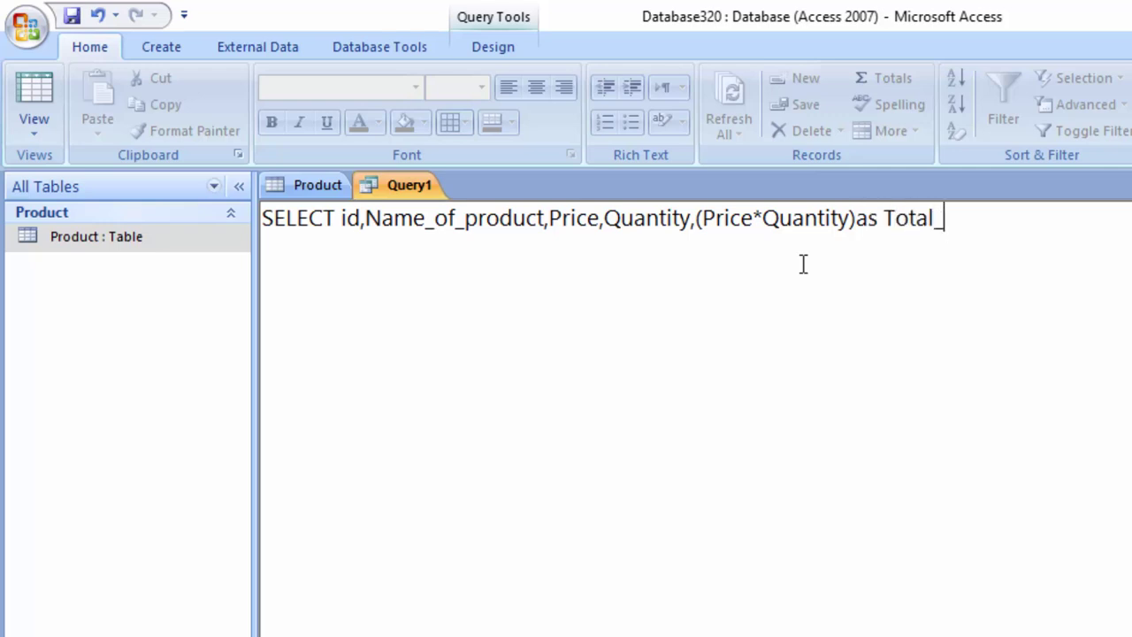
text(Pric)
text(e)
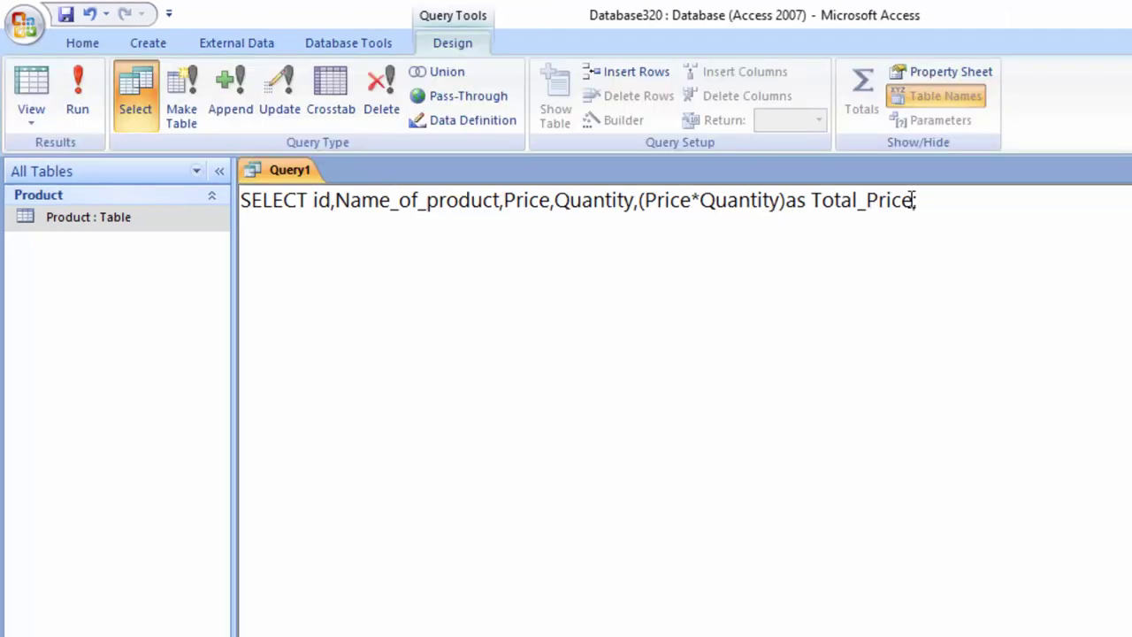
text( from Product)
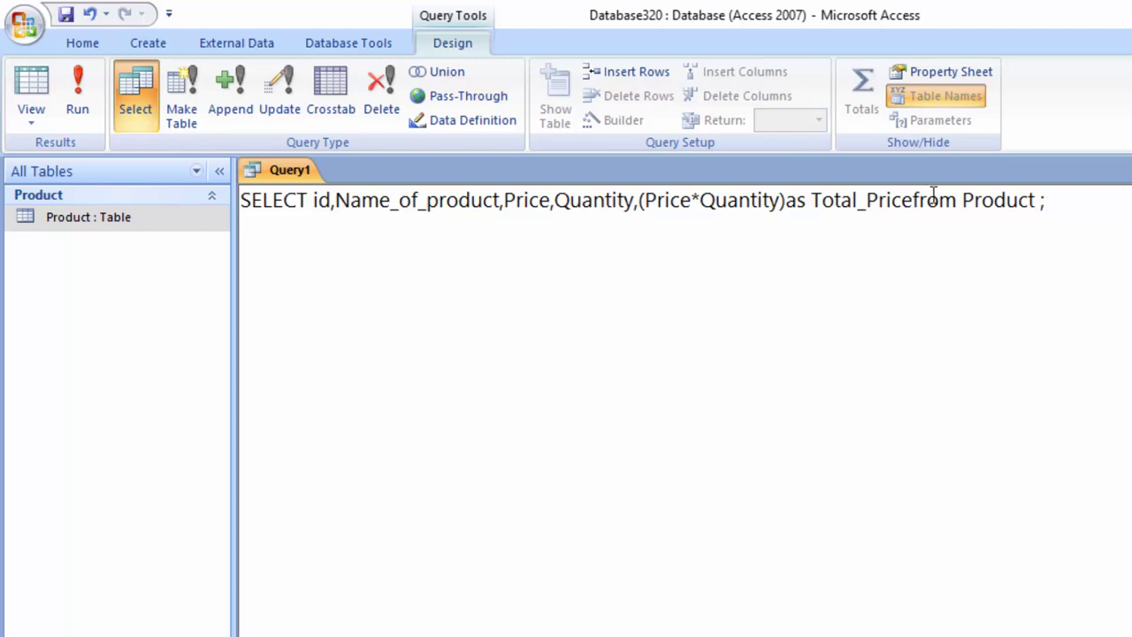
key(BackSpace)
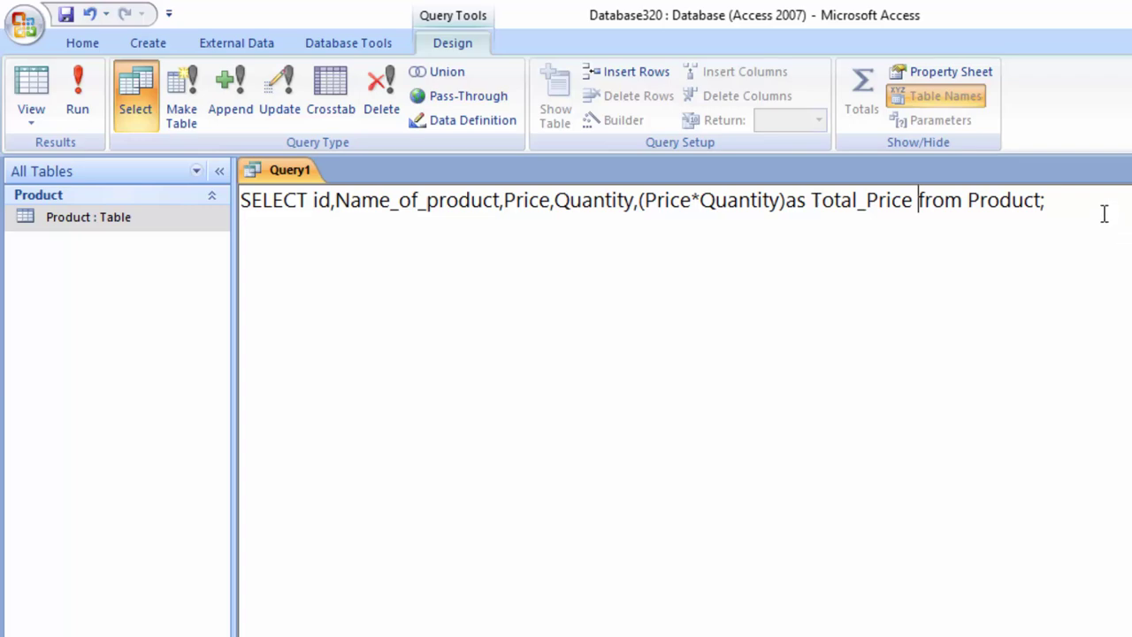
drag(1104, 212, 101, 215)
- Run the query to compute Total_Price per product, then open the Product table
click(79, 95)
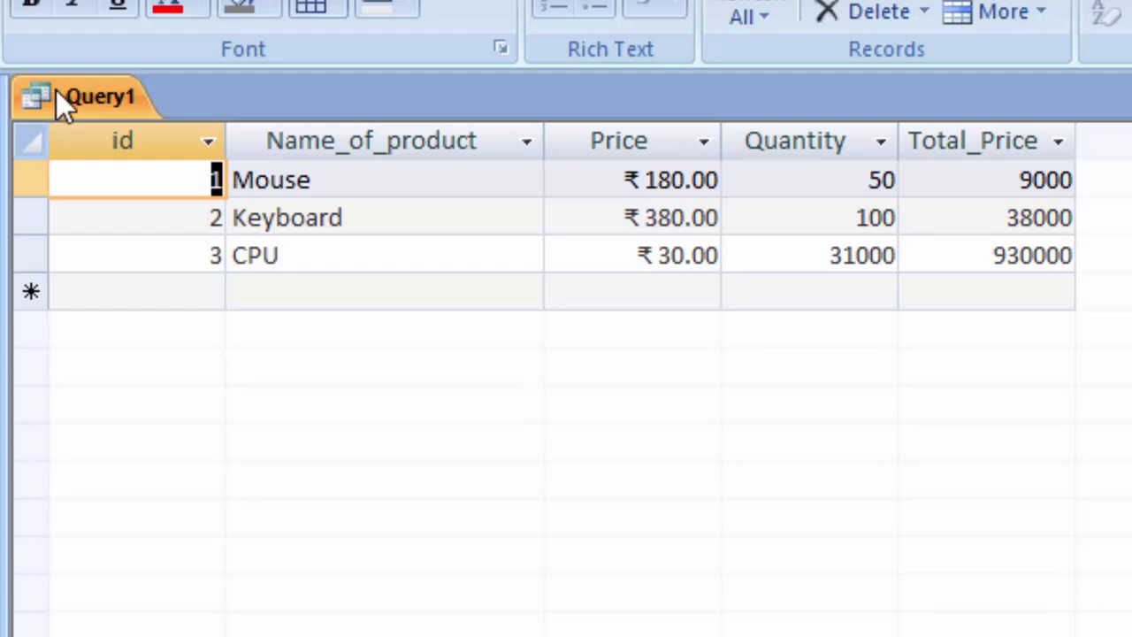
double_click(86, 233)
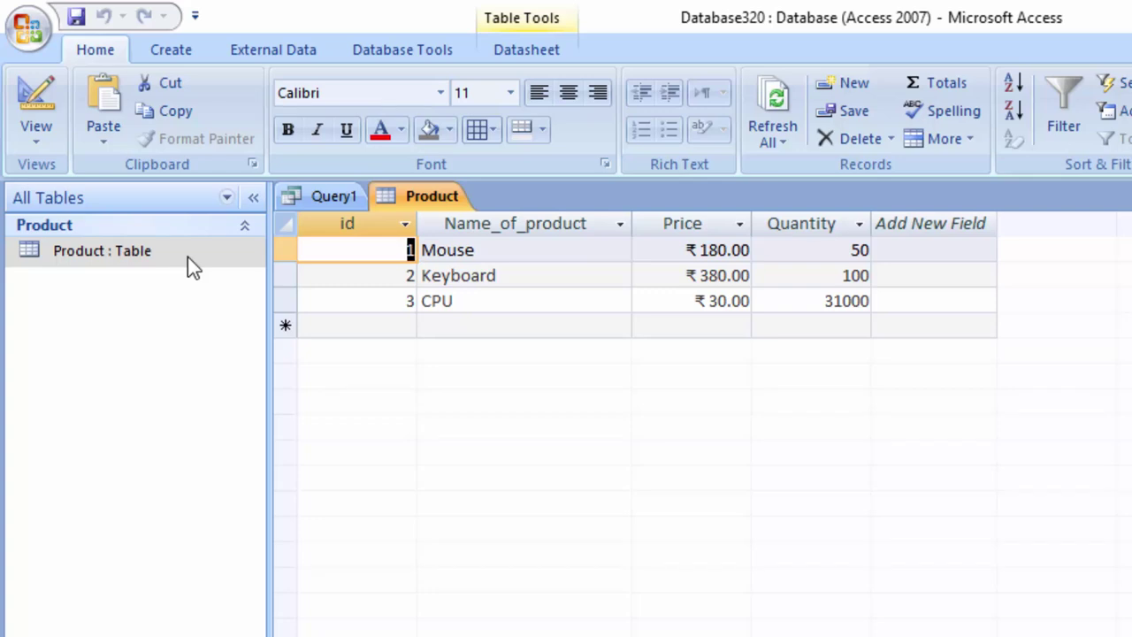
- Save the Total_Price query under the name Calc
right_click(317, 198)
click(371, 215)
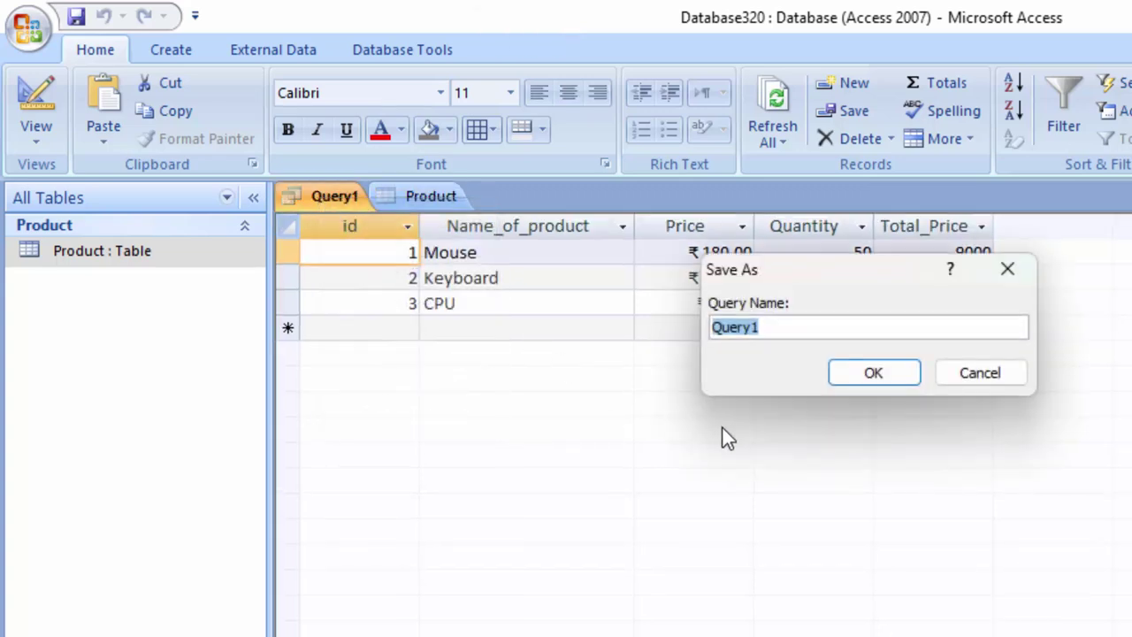
key(BackSpace)
text(Ca)
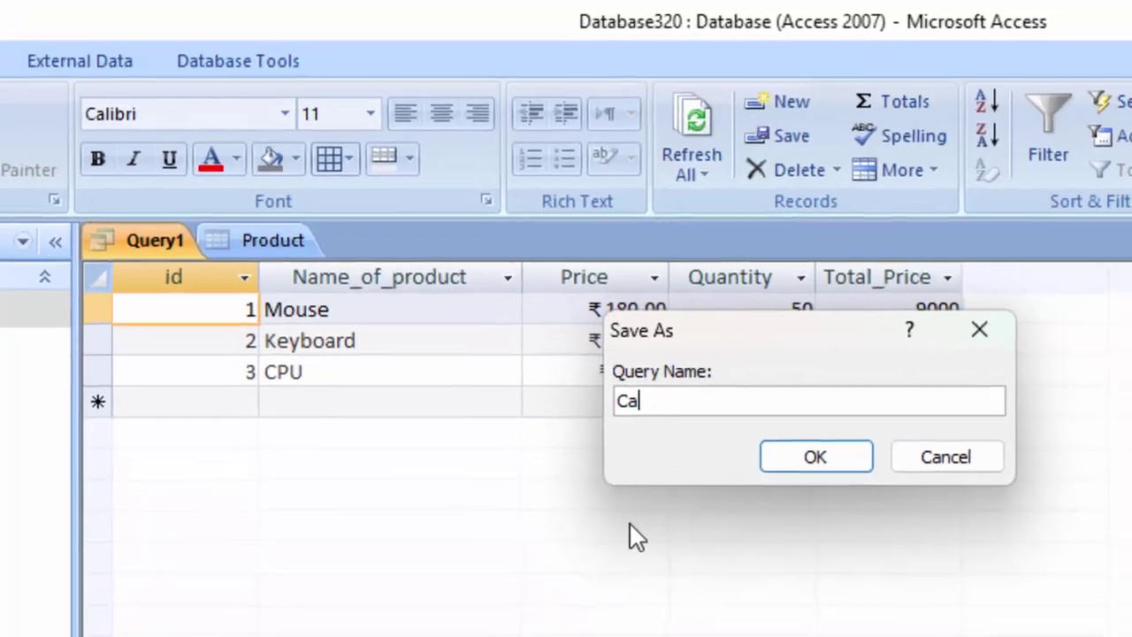
text(lc)
key(Return)
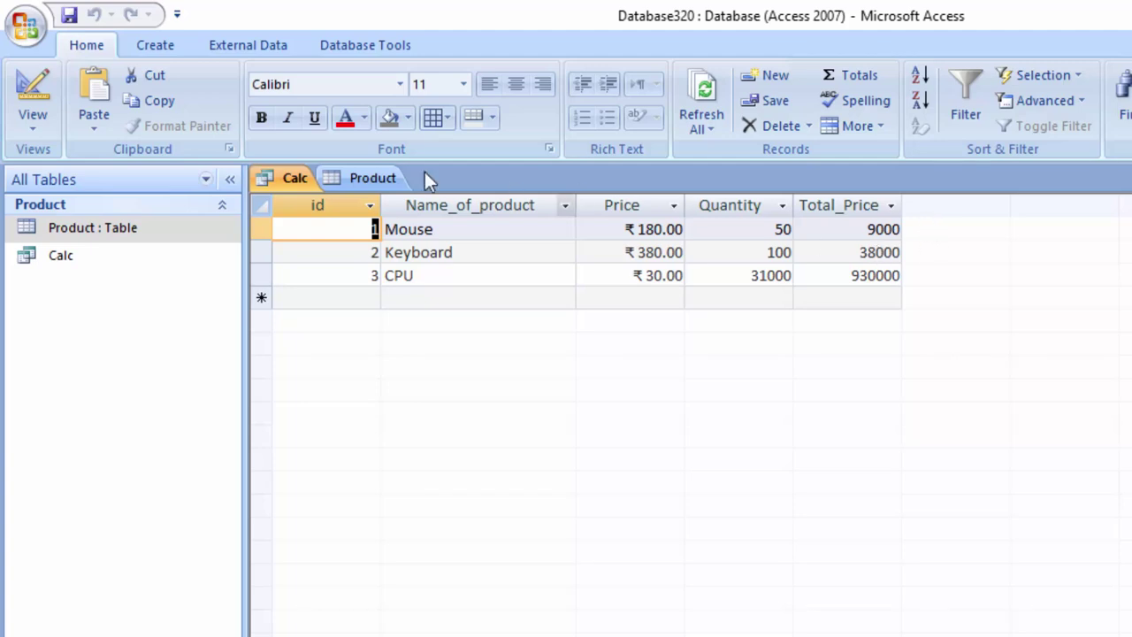
- Switch Calc to SQL View and close it
click(289, 179)
click(33, 115)
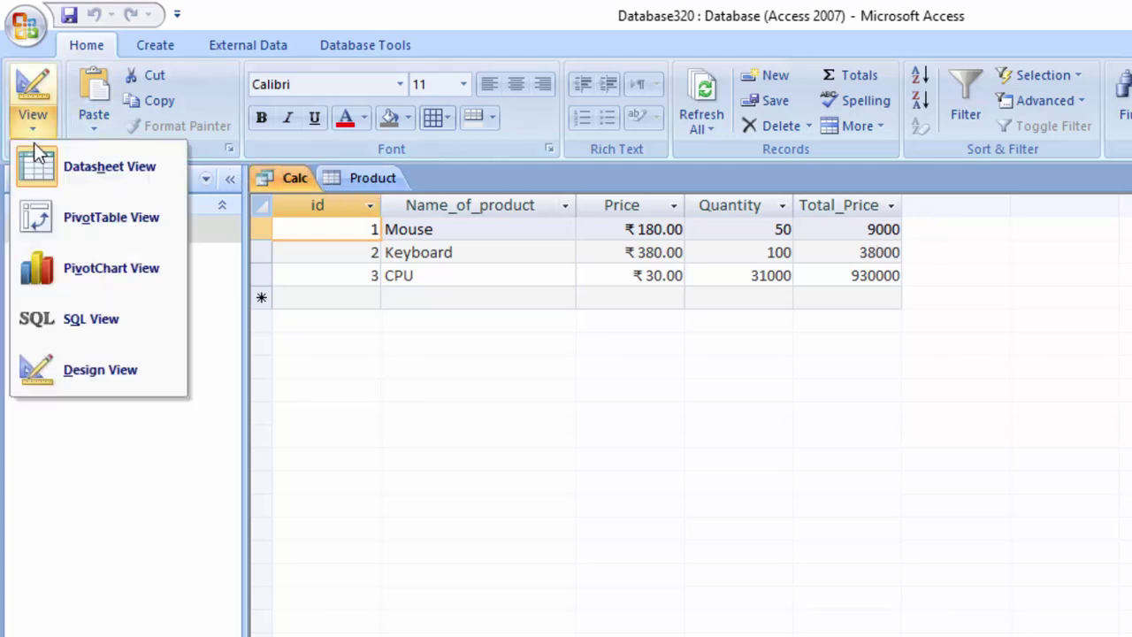
click(86, 320)
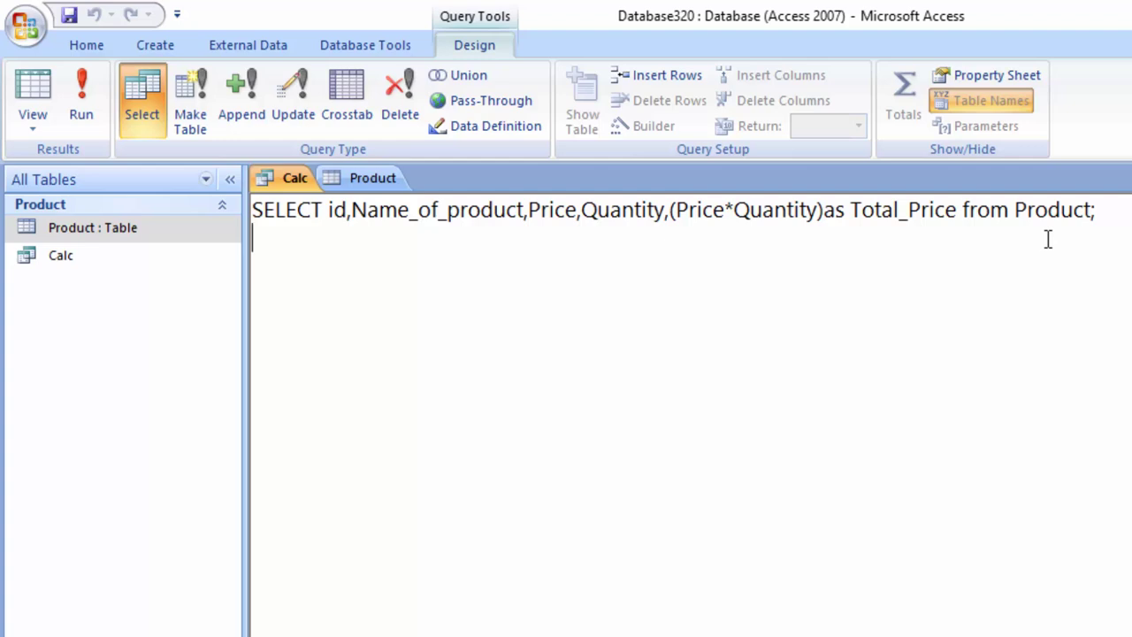
right_click(291, 182)
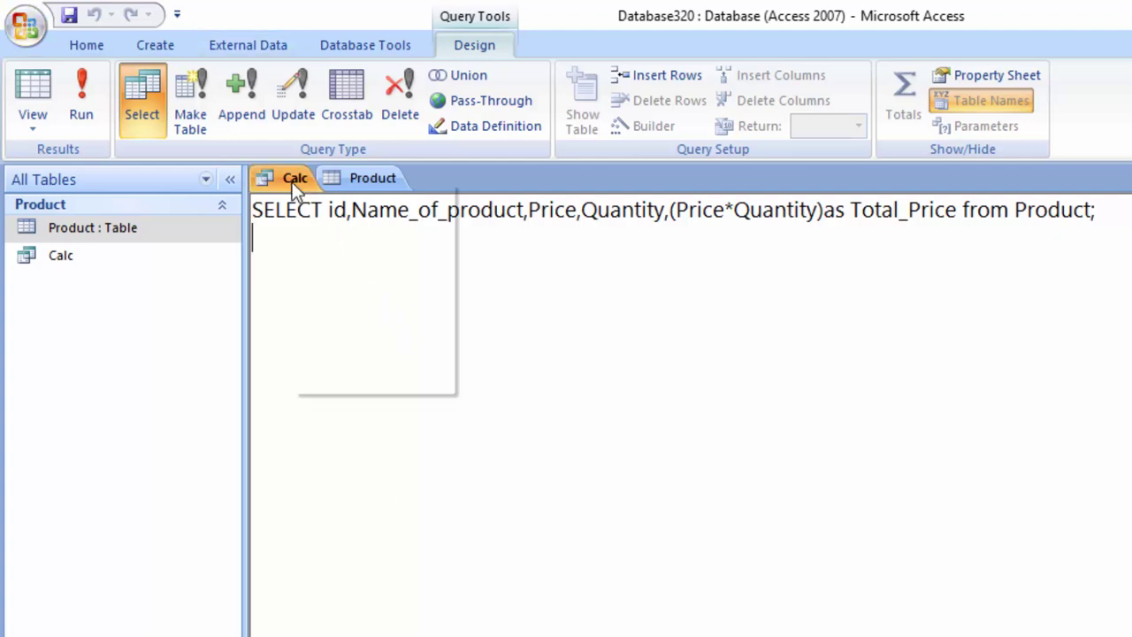
click(336, 221)
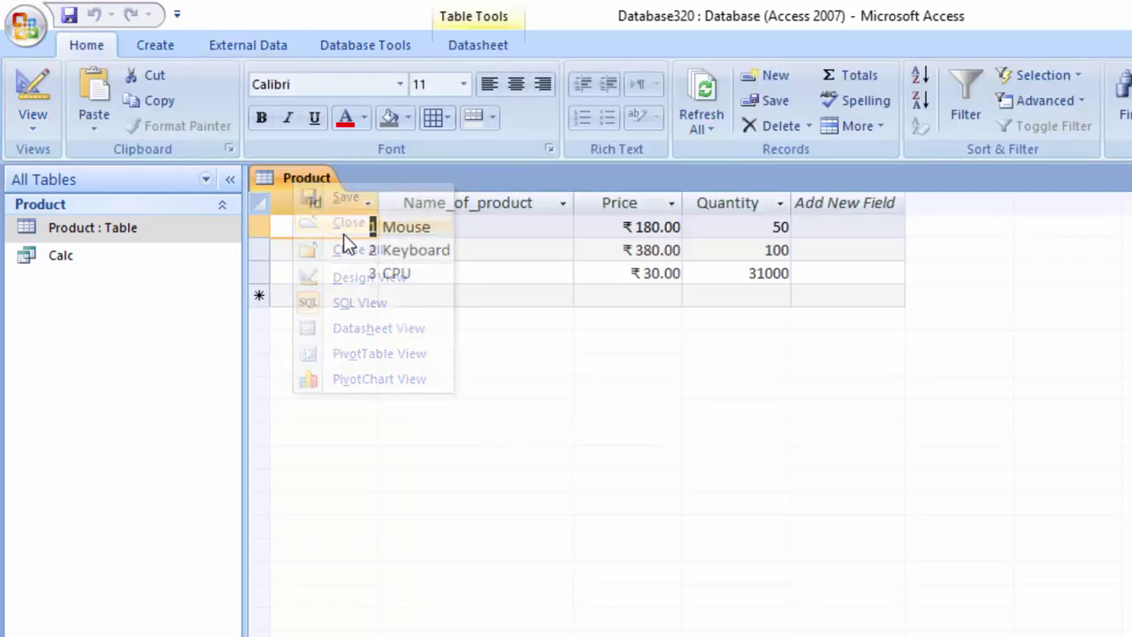
click(172, 50)
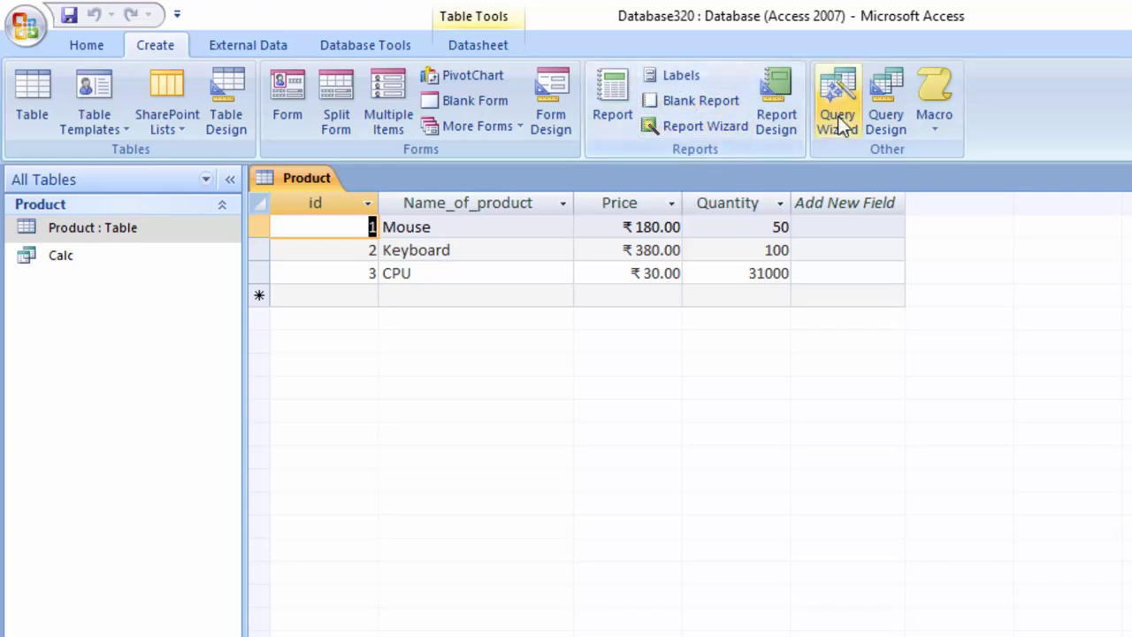
- Write a new query selecting (Total_Price*5%) as Tax_amount from calc and select it
click(894, 88)
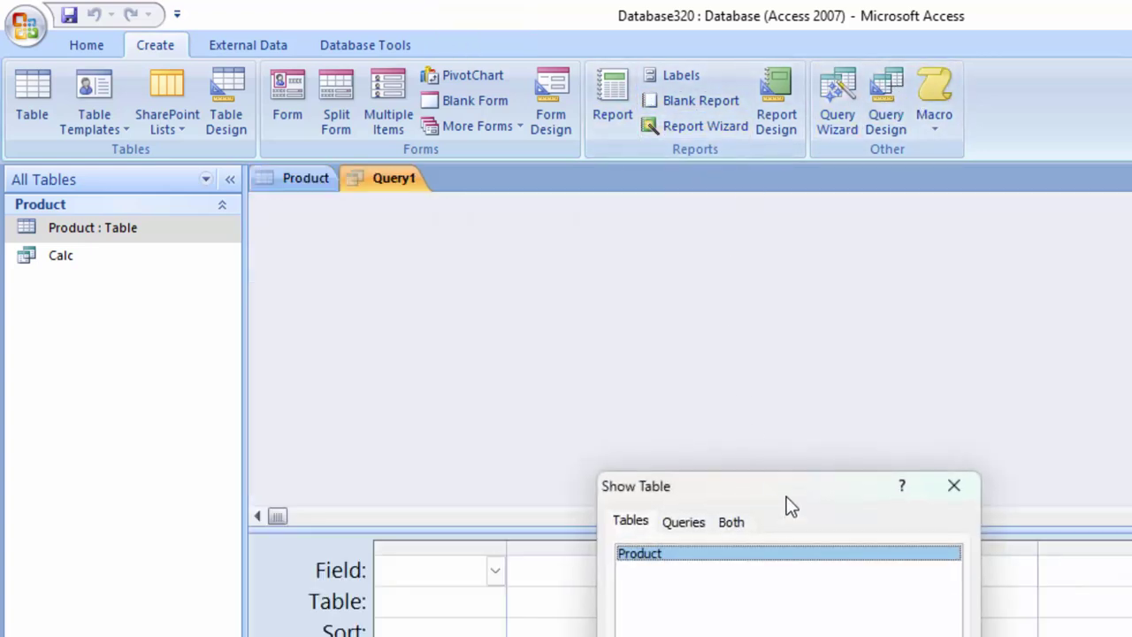
drag(786, 495, 764, 398)
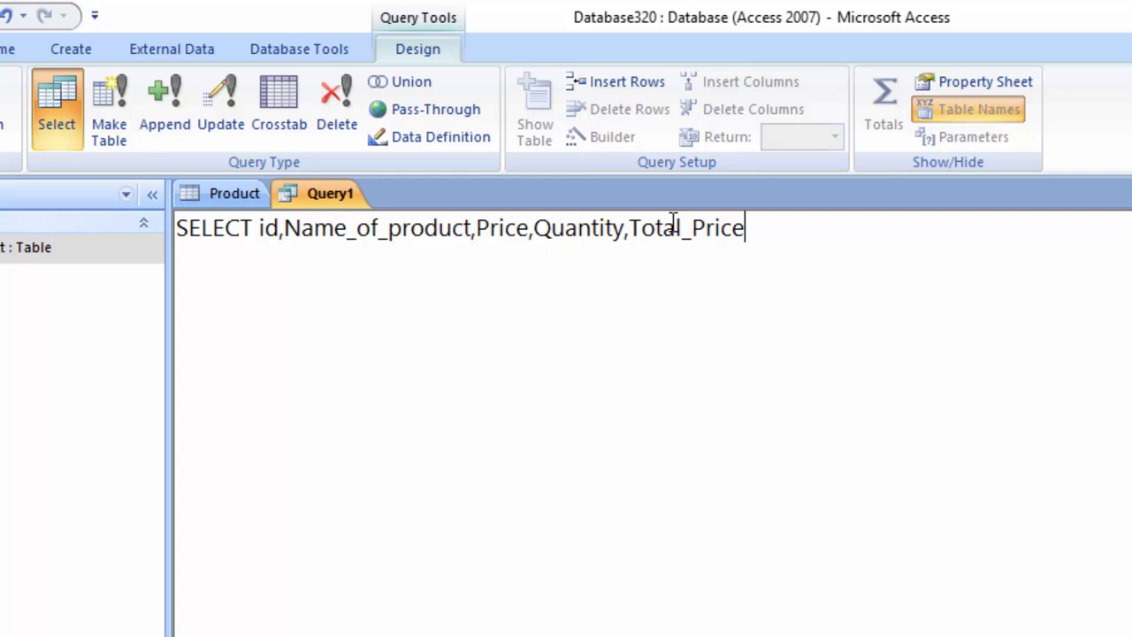
text(,)
text((T)
text(otal)
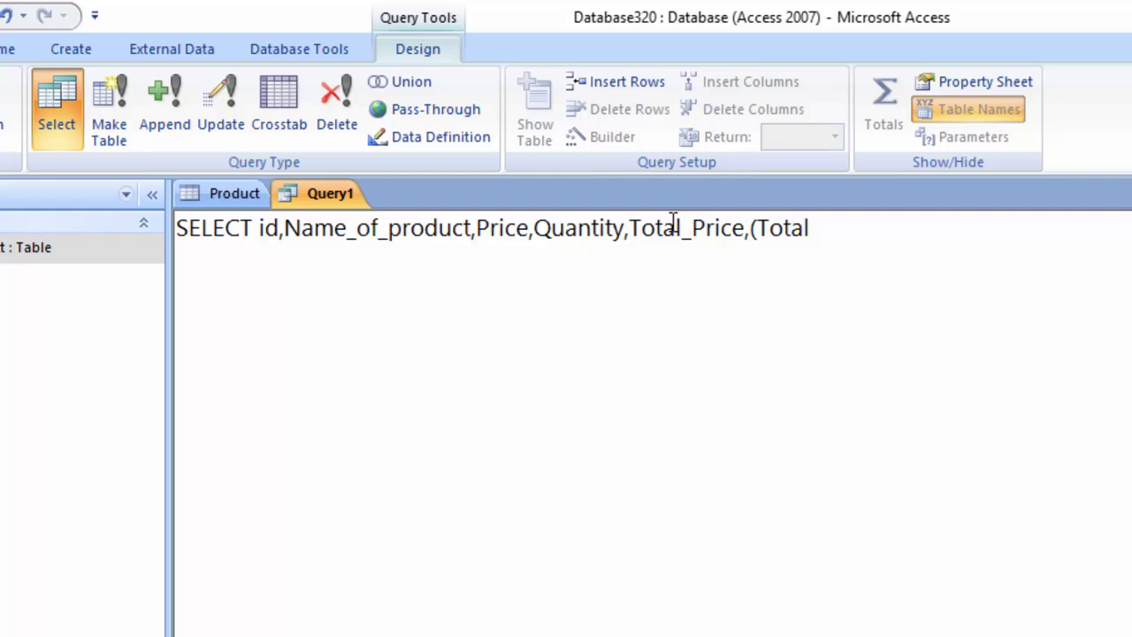
text(_Pri)
text(ce)
text(*)
text(5)
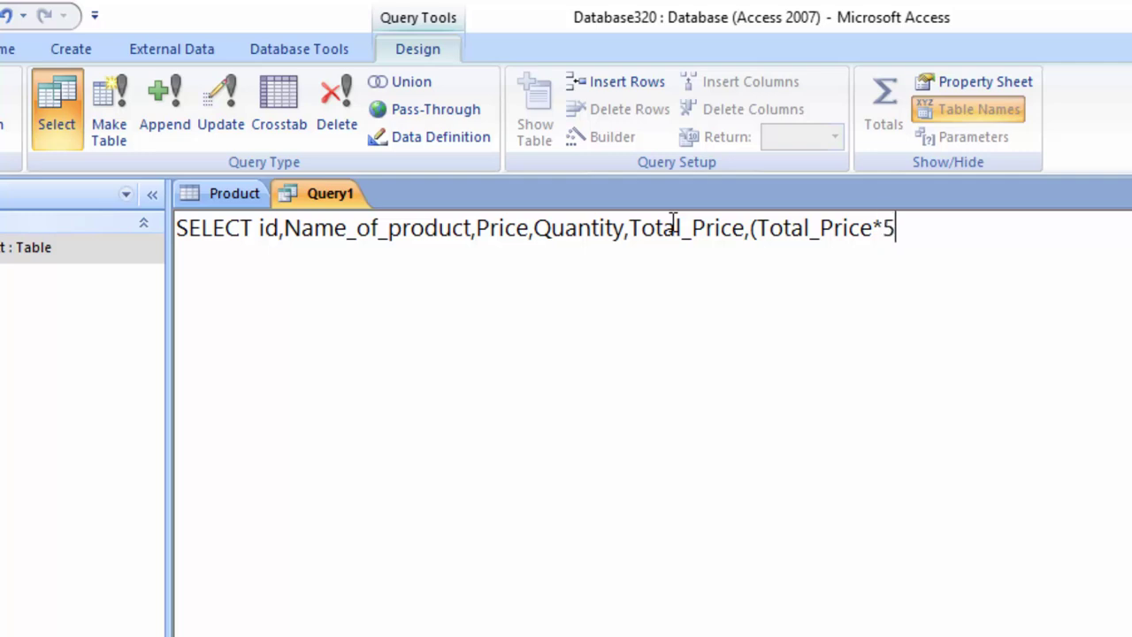
text(%)as Tax_amount from t;)
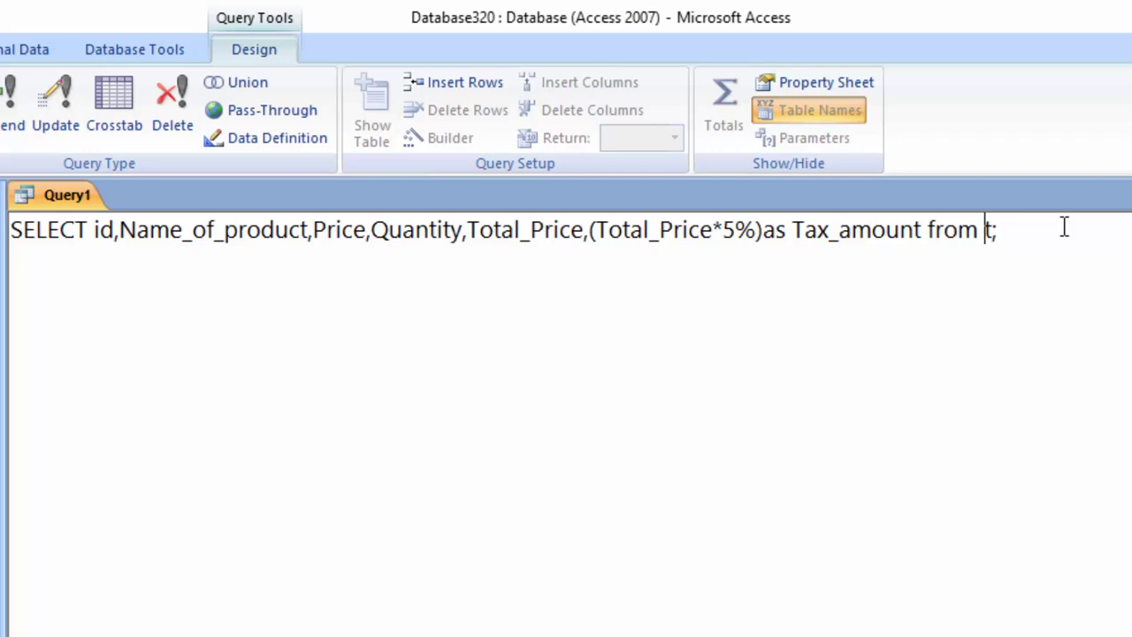
key(Delete)
text(cal)
text(c)
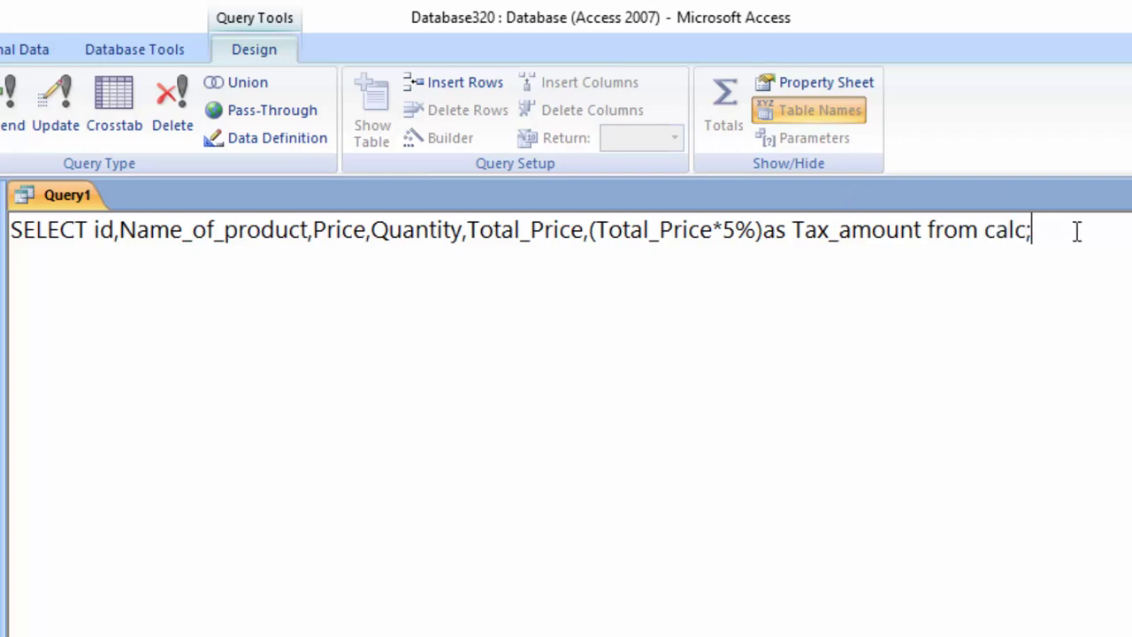
drag(1074, 230, 11, 229)
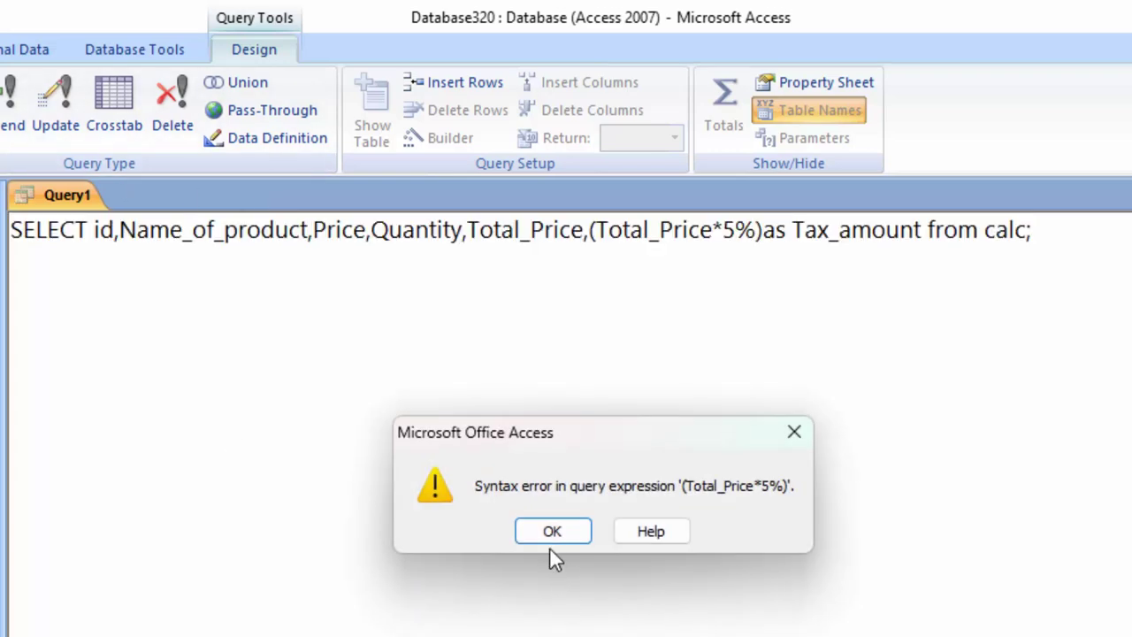
- Dismiss the syntax error, drop the % from the formula, rerun and widen Tax_amount
click(550, 534)
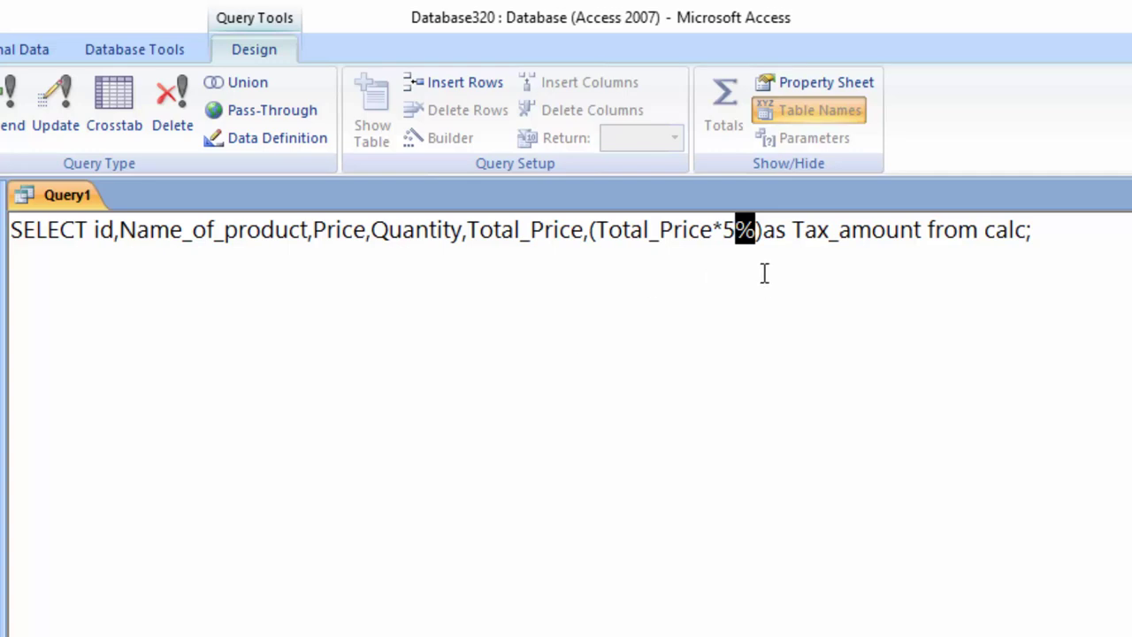
key(shift+End)
key(Delete)
text()as Tax_amount from calc;)
drag(1068, 229, 11, 229)
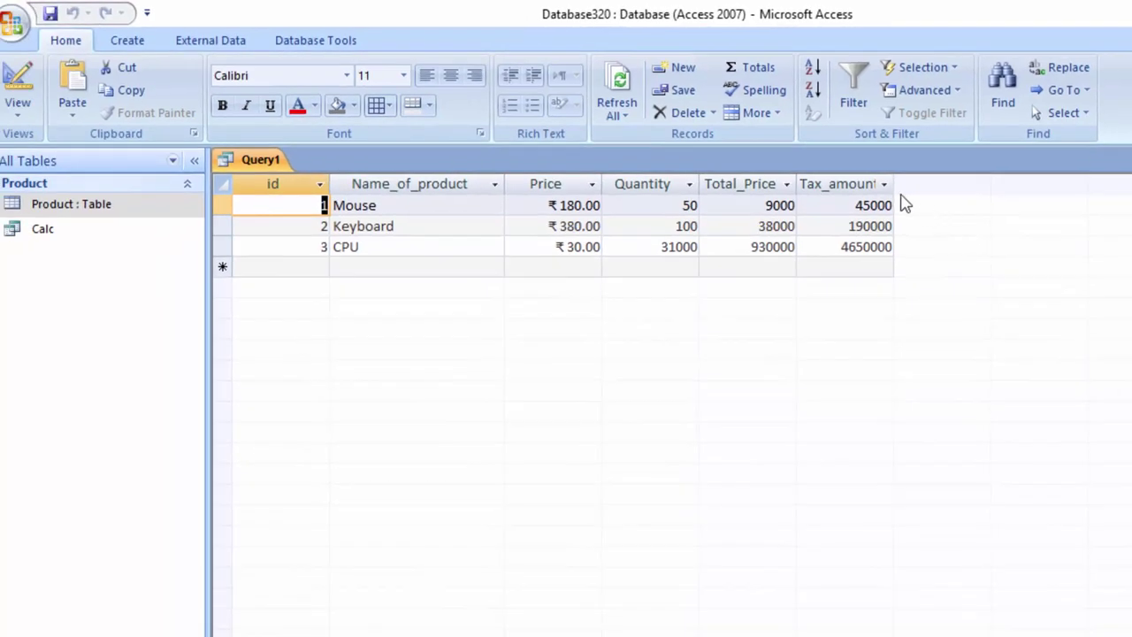
drag(894, 187, 936, 236)
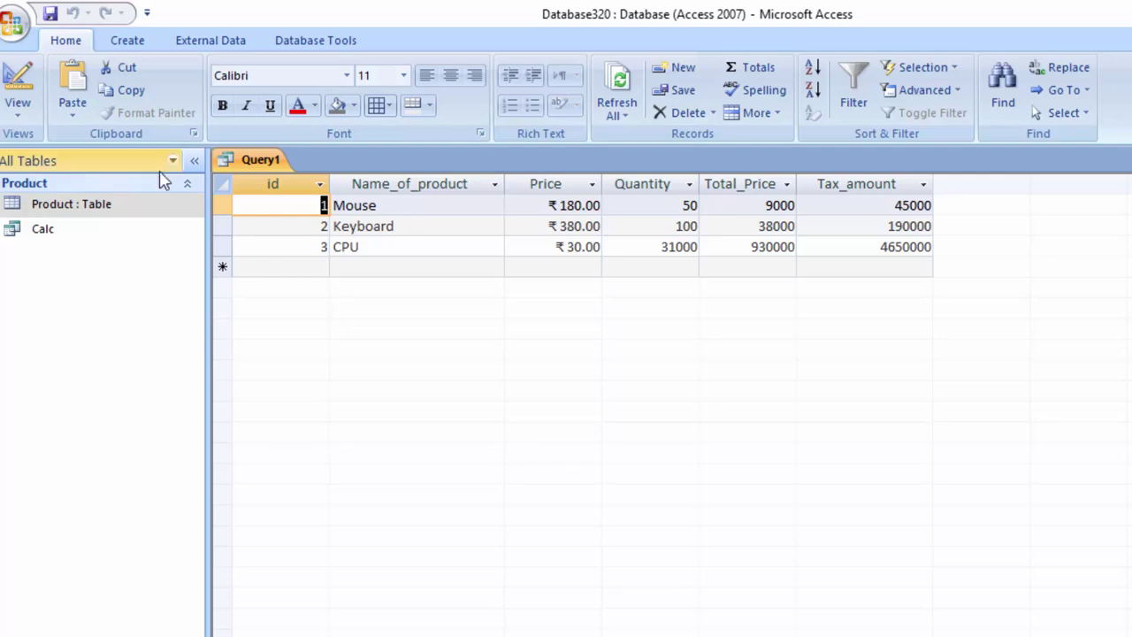
- Change the formula to Total_Price*5/100 in SQL View and run the query
click(24, 124)
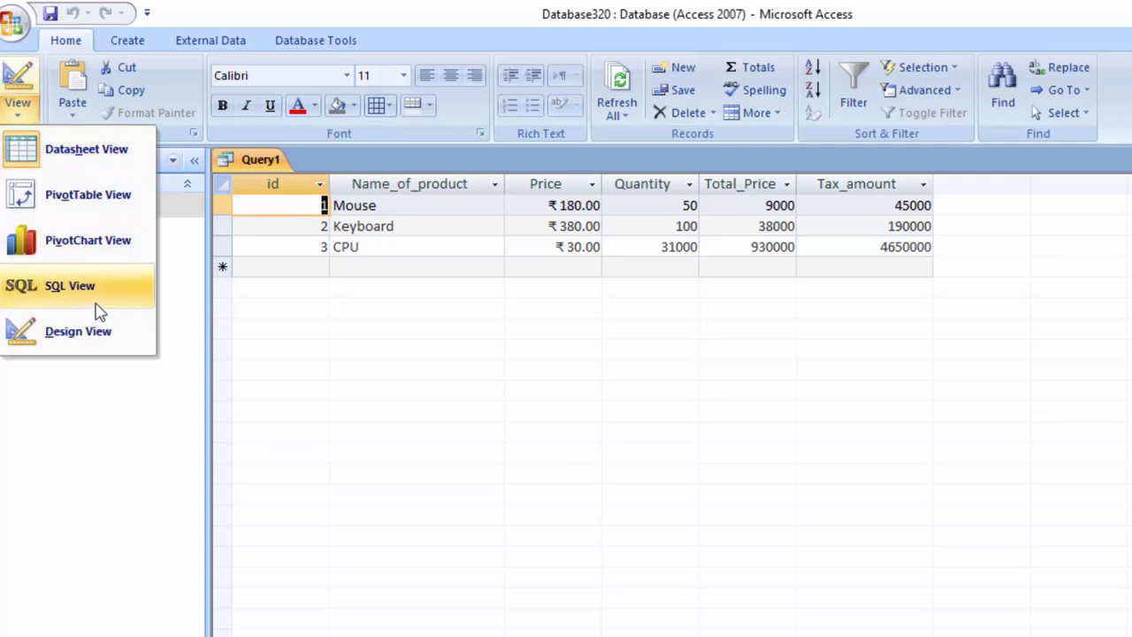
click(94, 297)
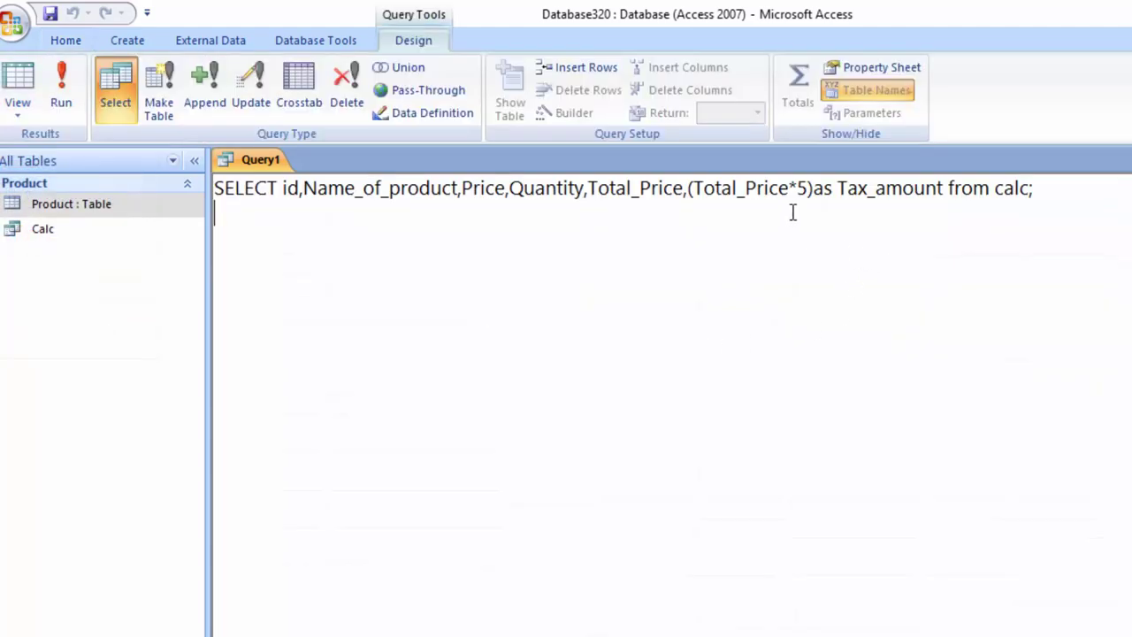
click(807, 188)
text(/1)
text(00)
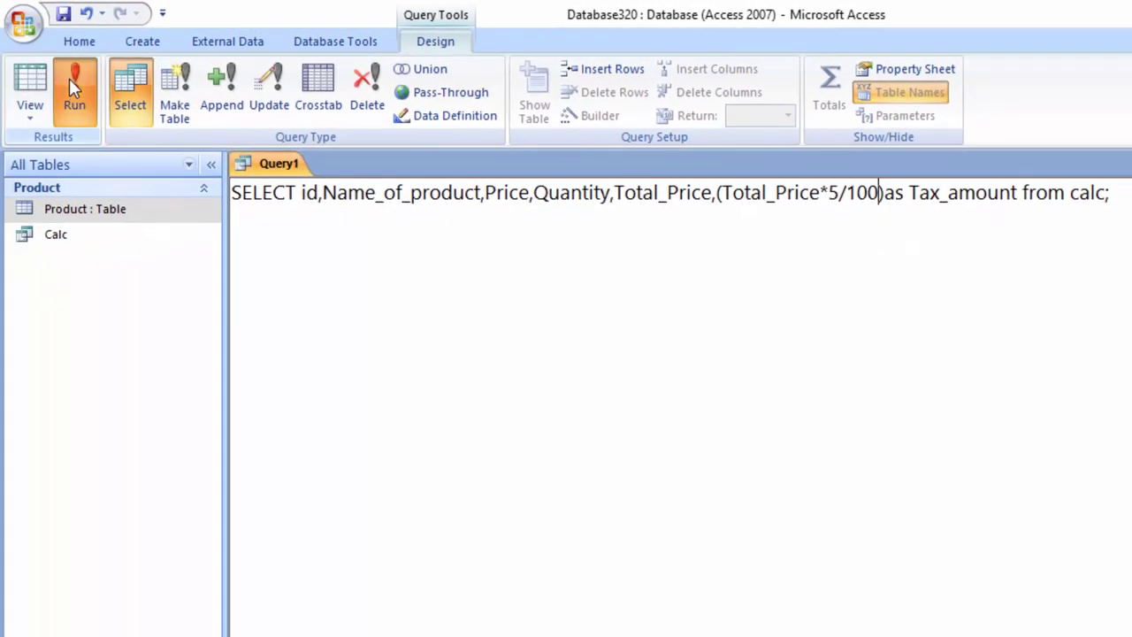
click(72, 86)
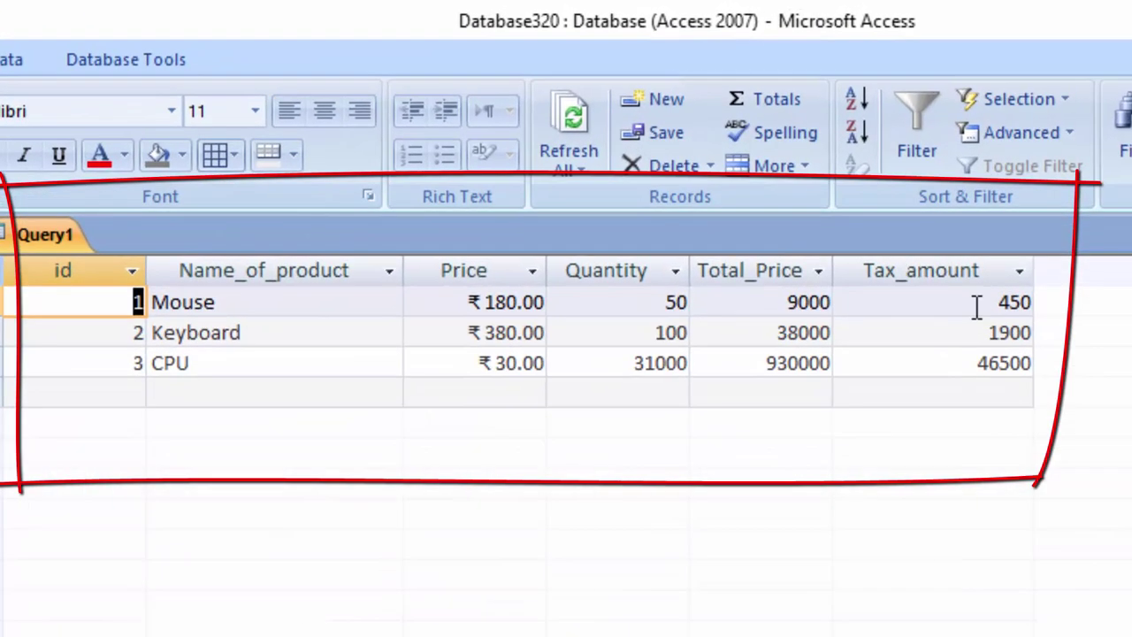
- Select the Mouse row's Tax_amount value of 450
click(977, 307)
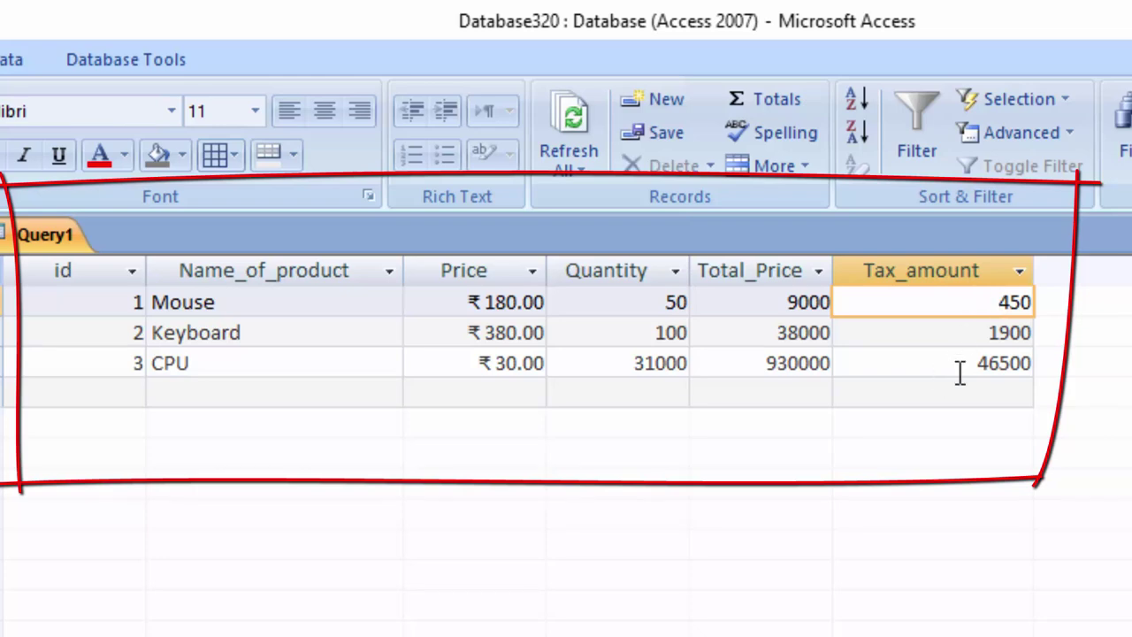